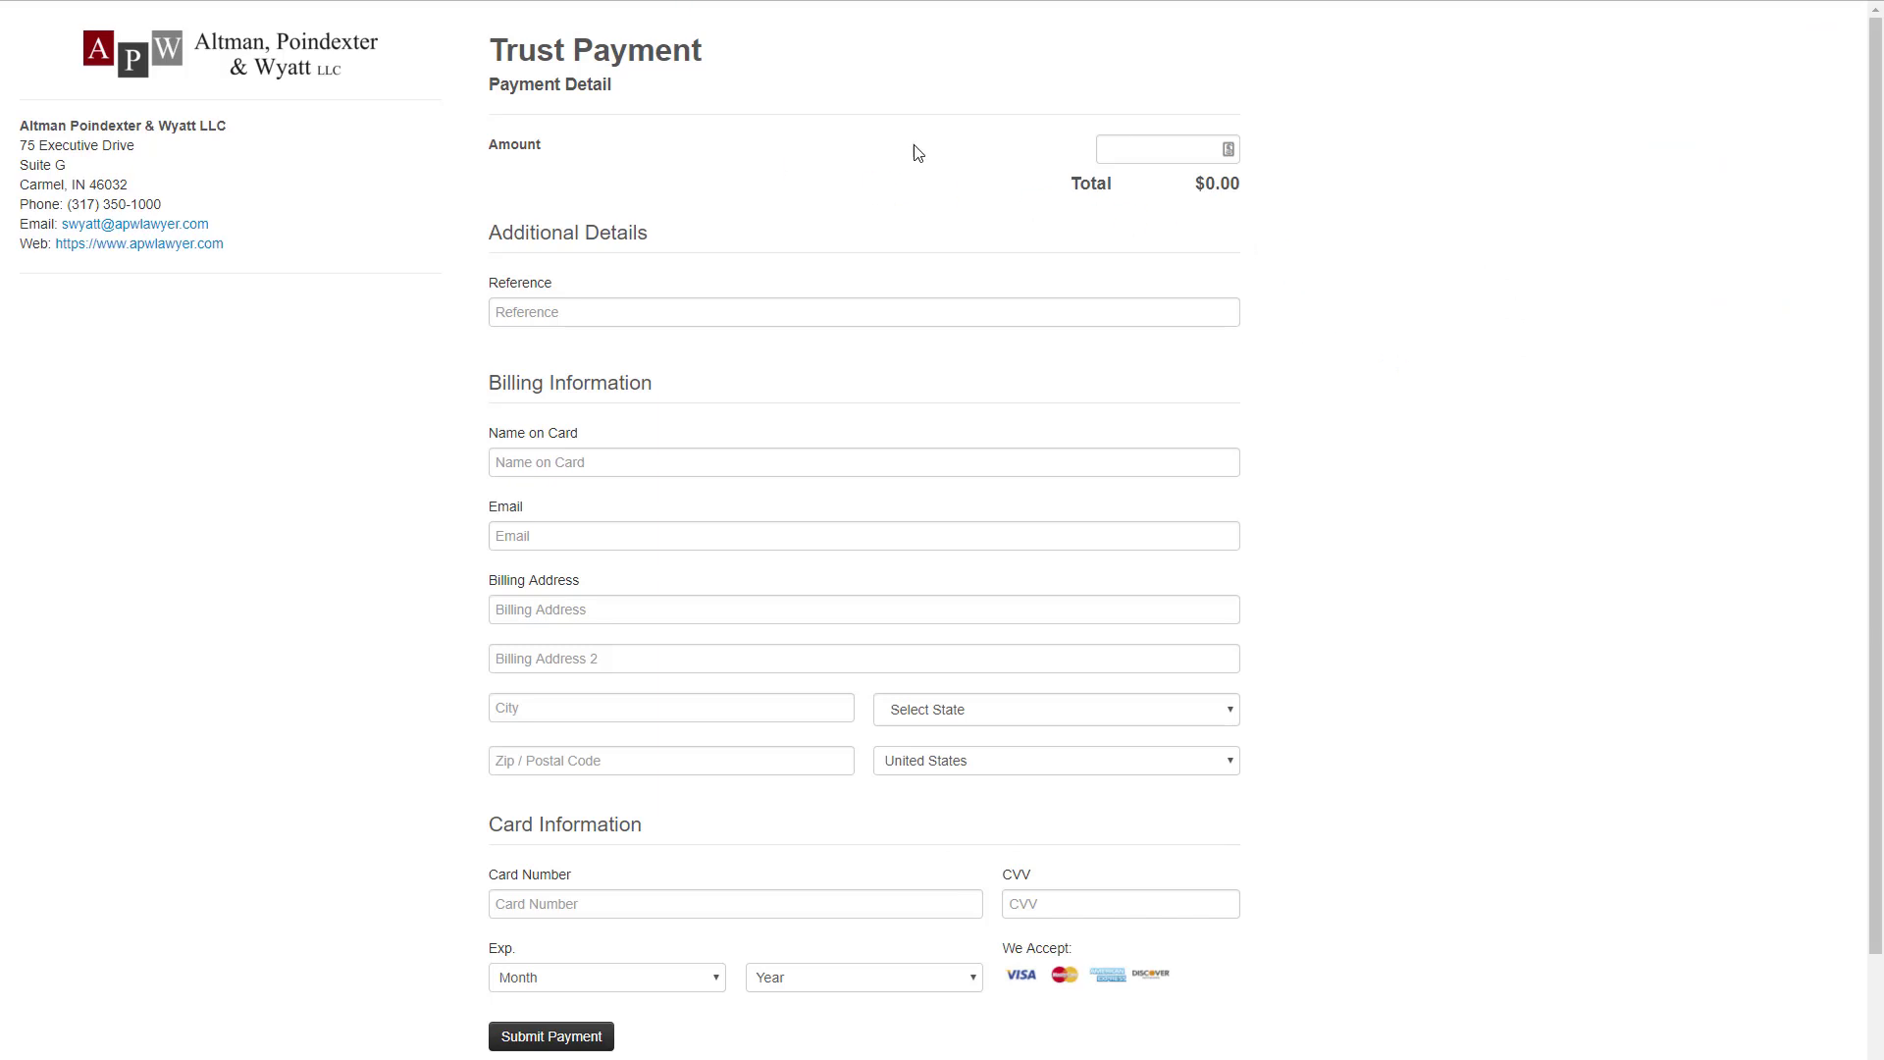
# - Enter 5000 as the amount on the Trust Payment form and place the cursor in the Reference field
pyautogui.click(1162, 145)
pyautogui.write('5000')
pyautogui.click(991, 311)
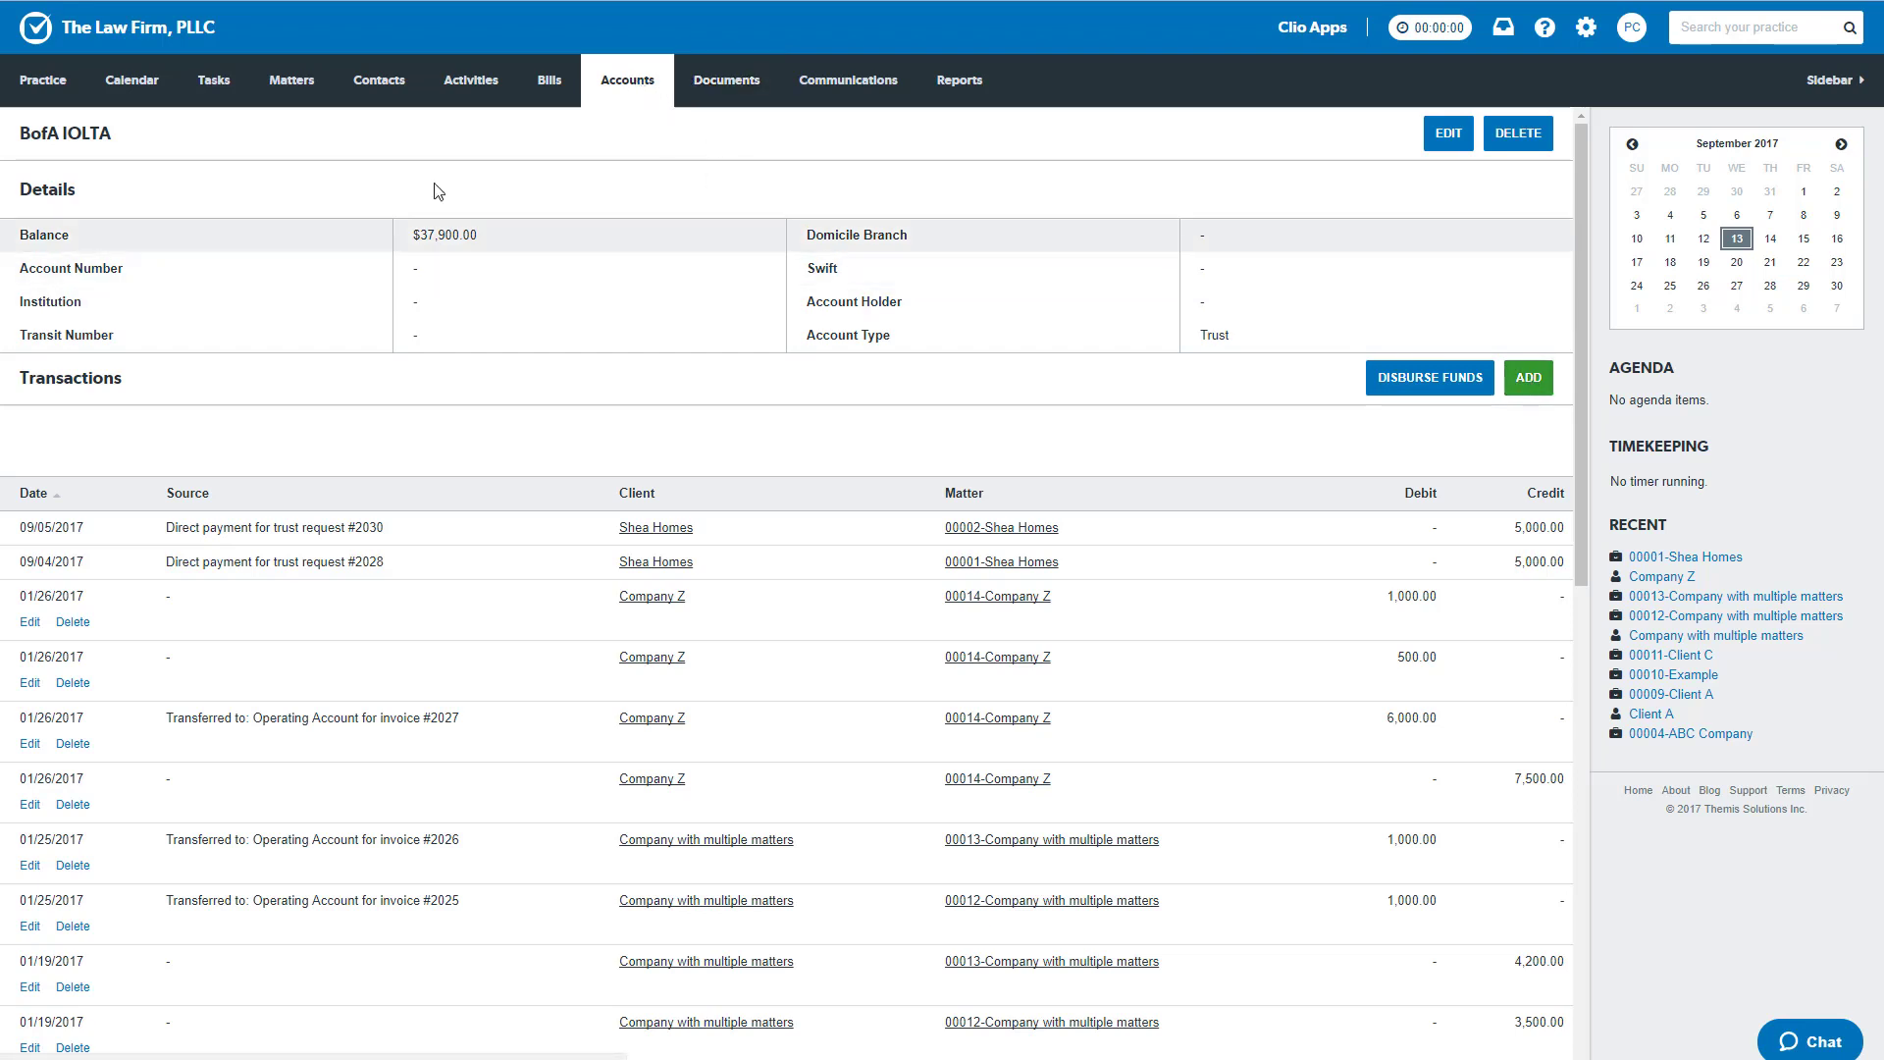
# - Open the BofA IOLTA bank account and start a new transaction with amount 5000 and date 09/13/2017
pyautogui.hotkey('alt', 'Left')
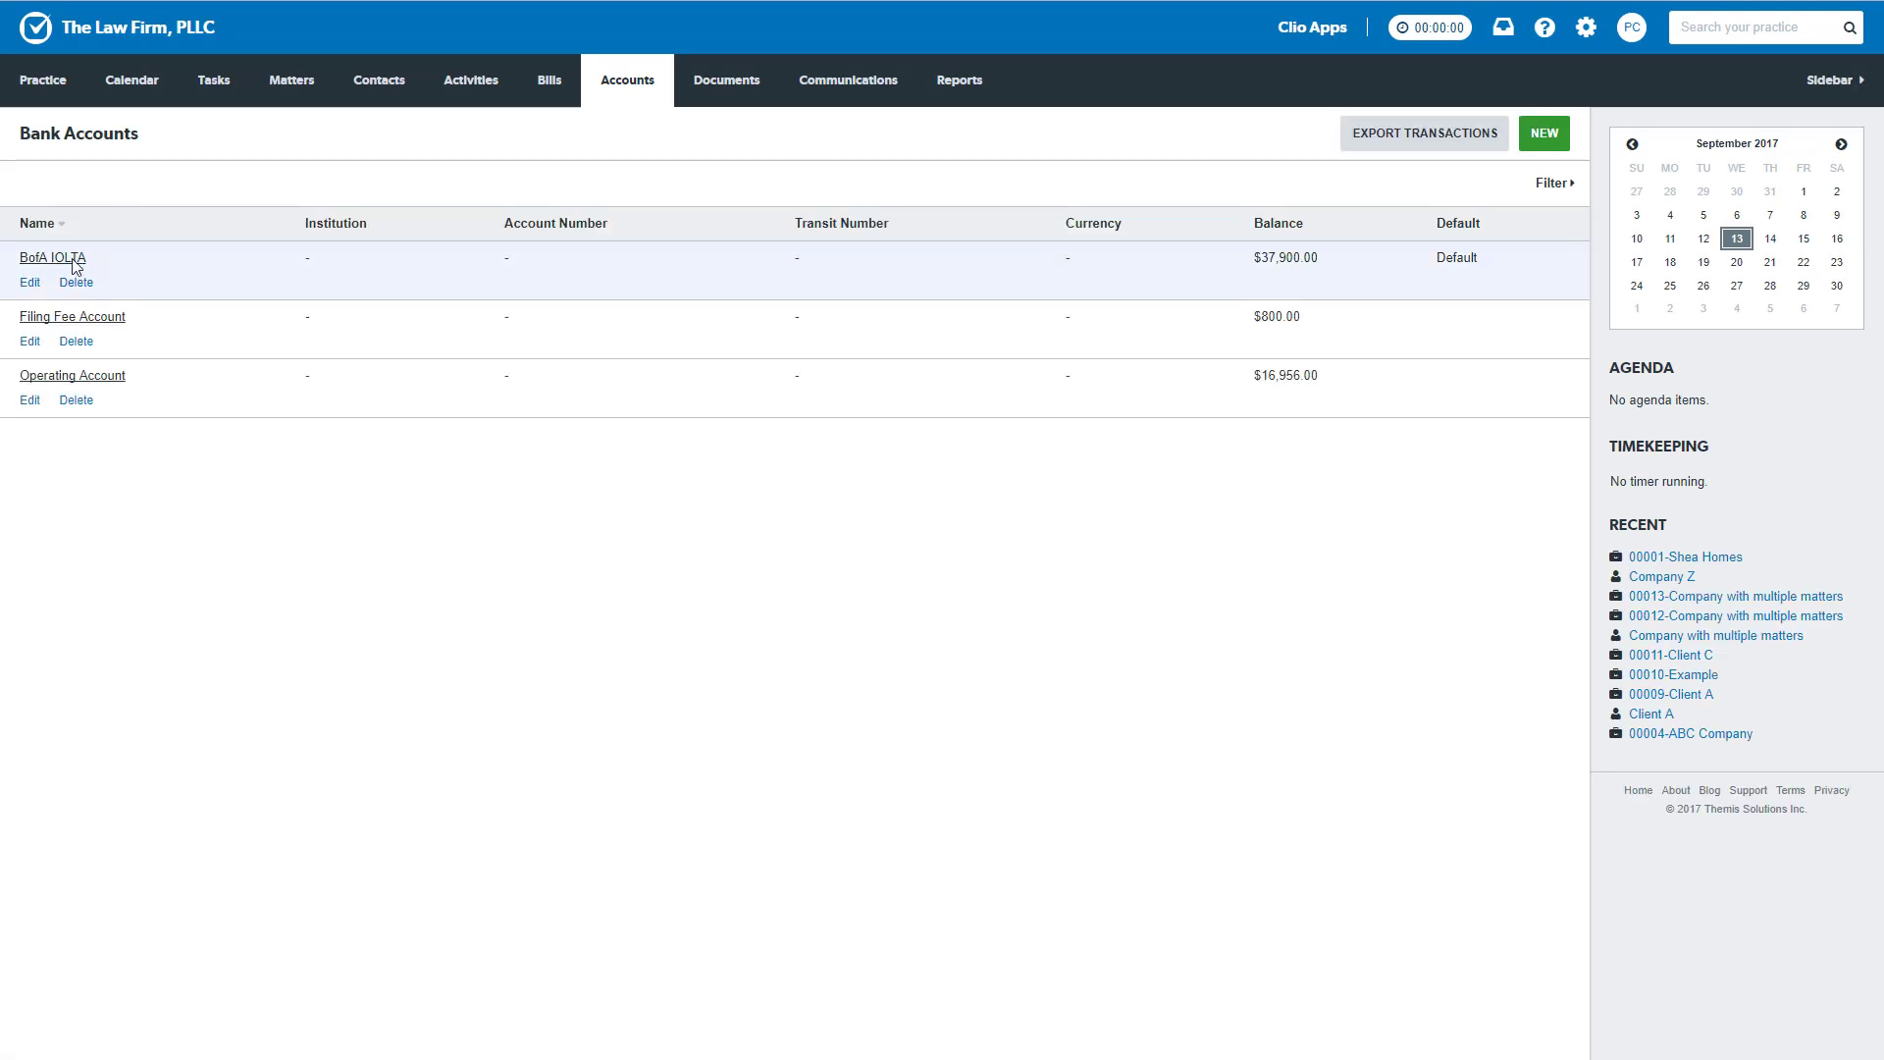
pyautogui.click(61, 260)
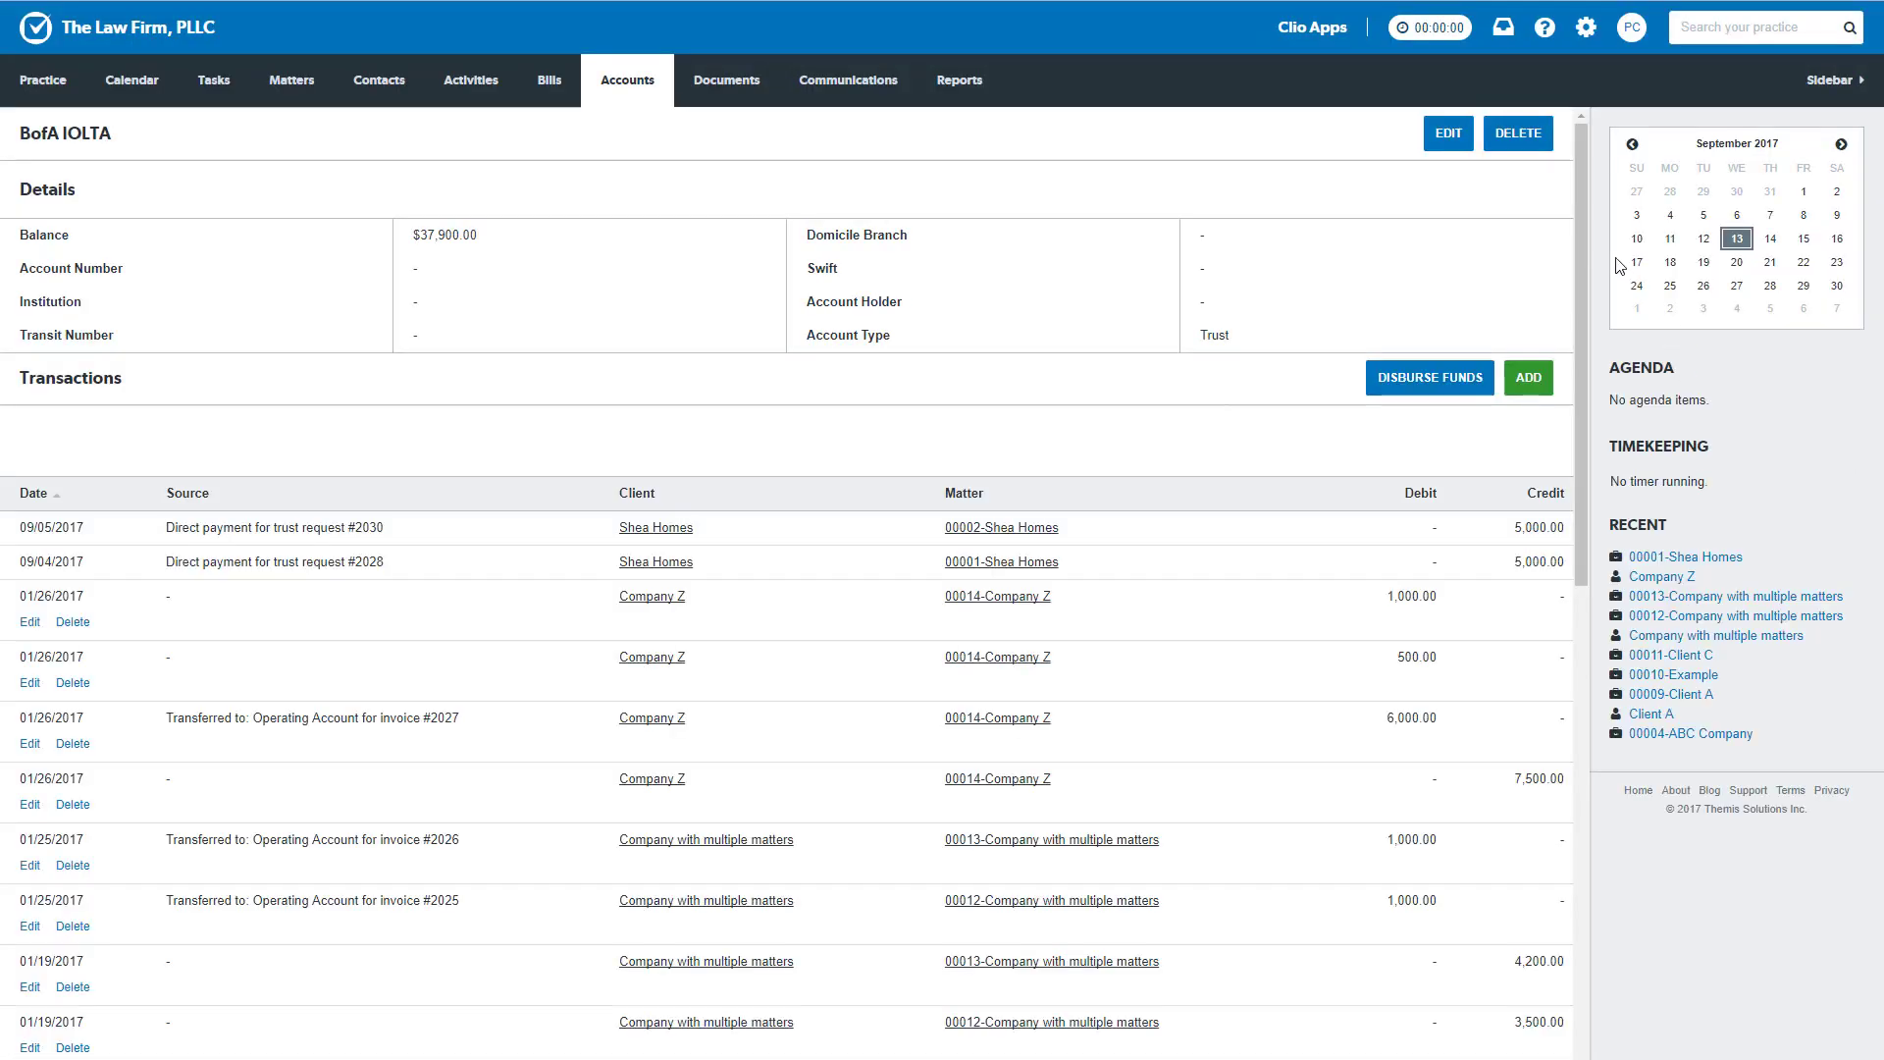
pyautogui.click(1529, 379)
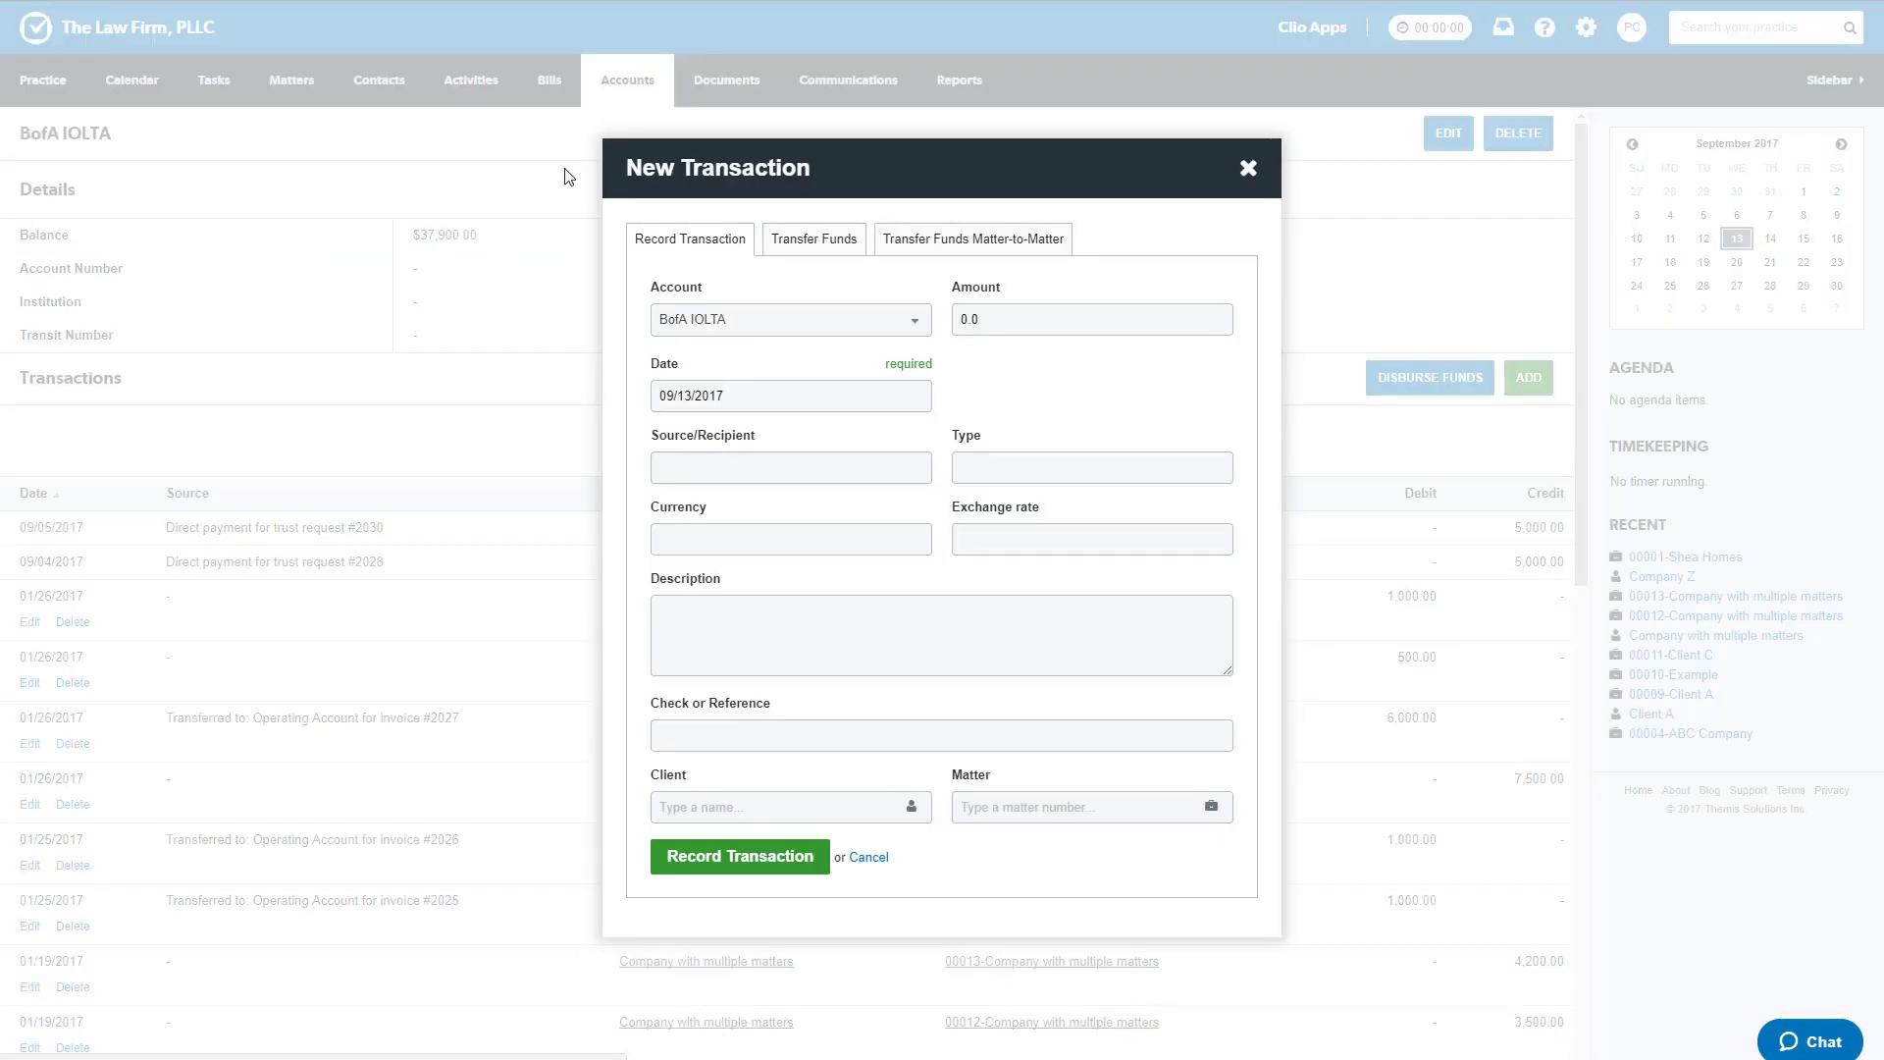
pyautogui.click(1034, 317)
pyautogui.write('5000')
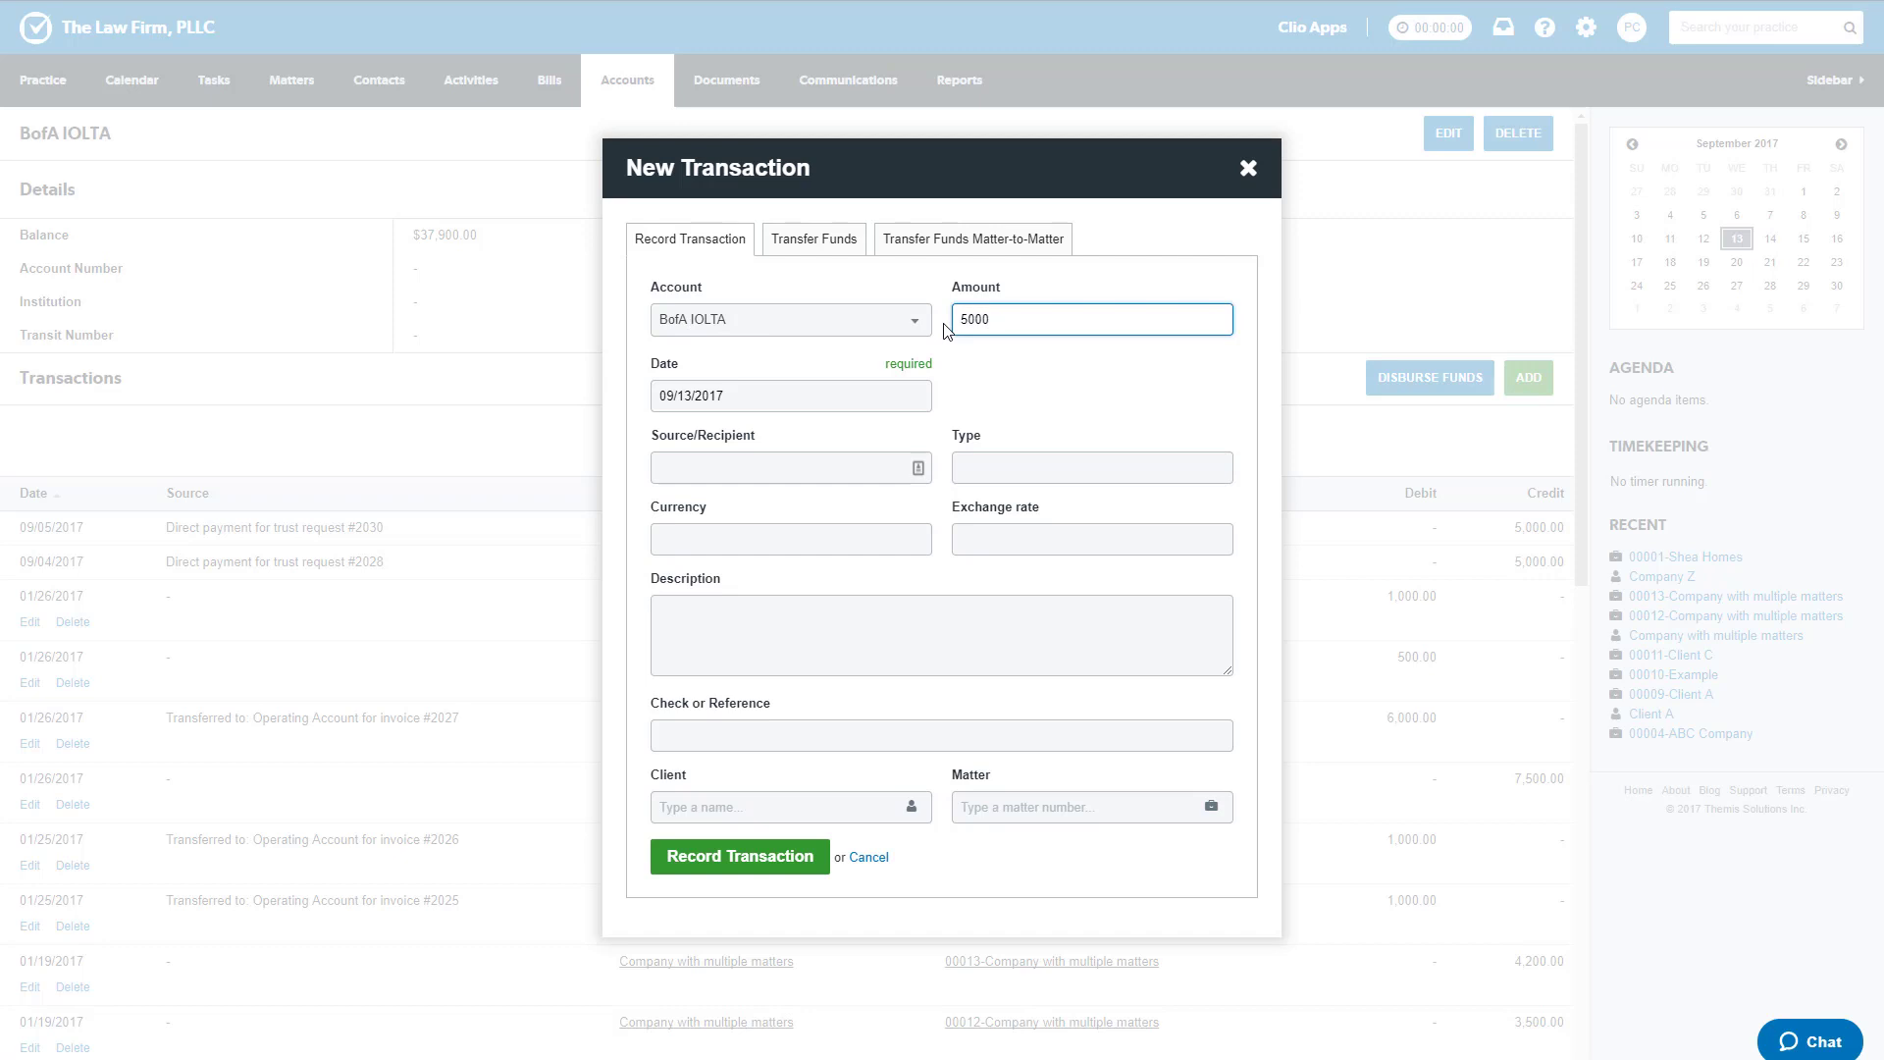
pyautogui.click(758, 399)
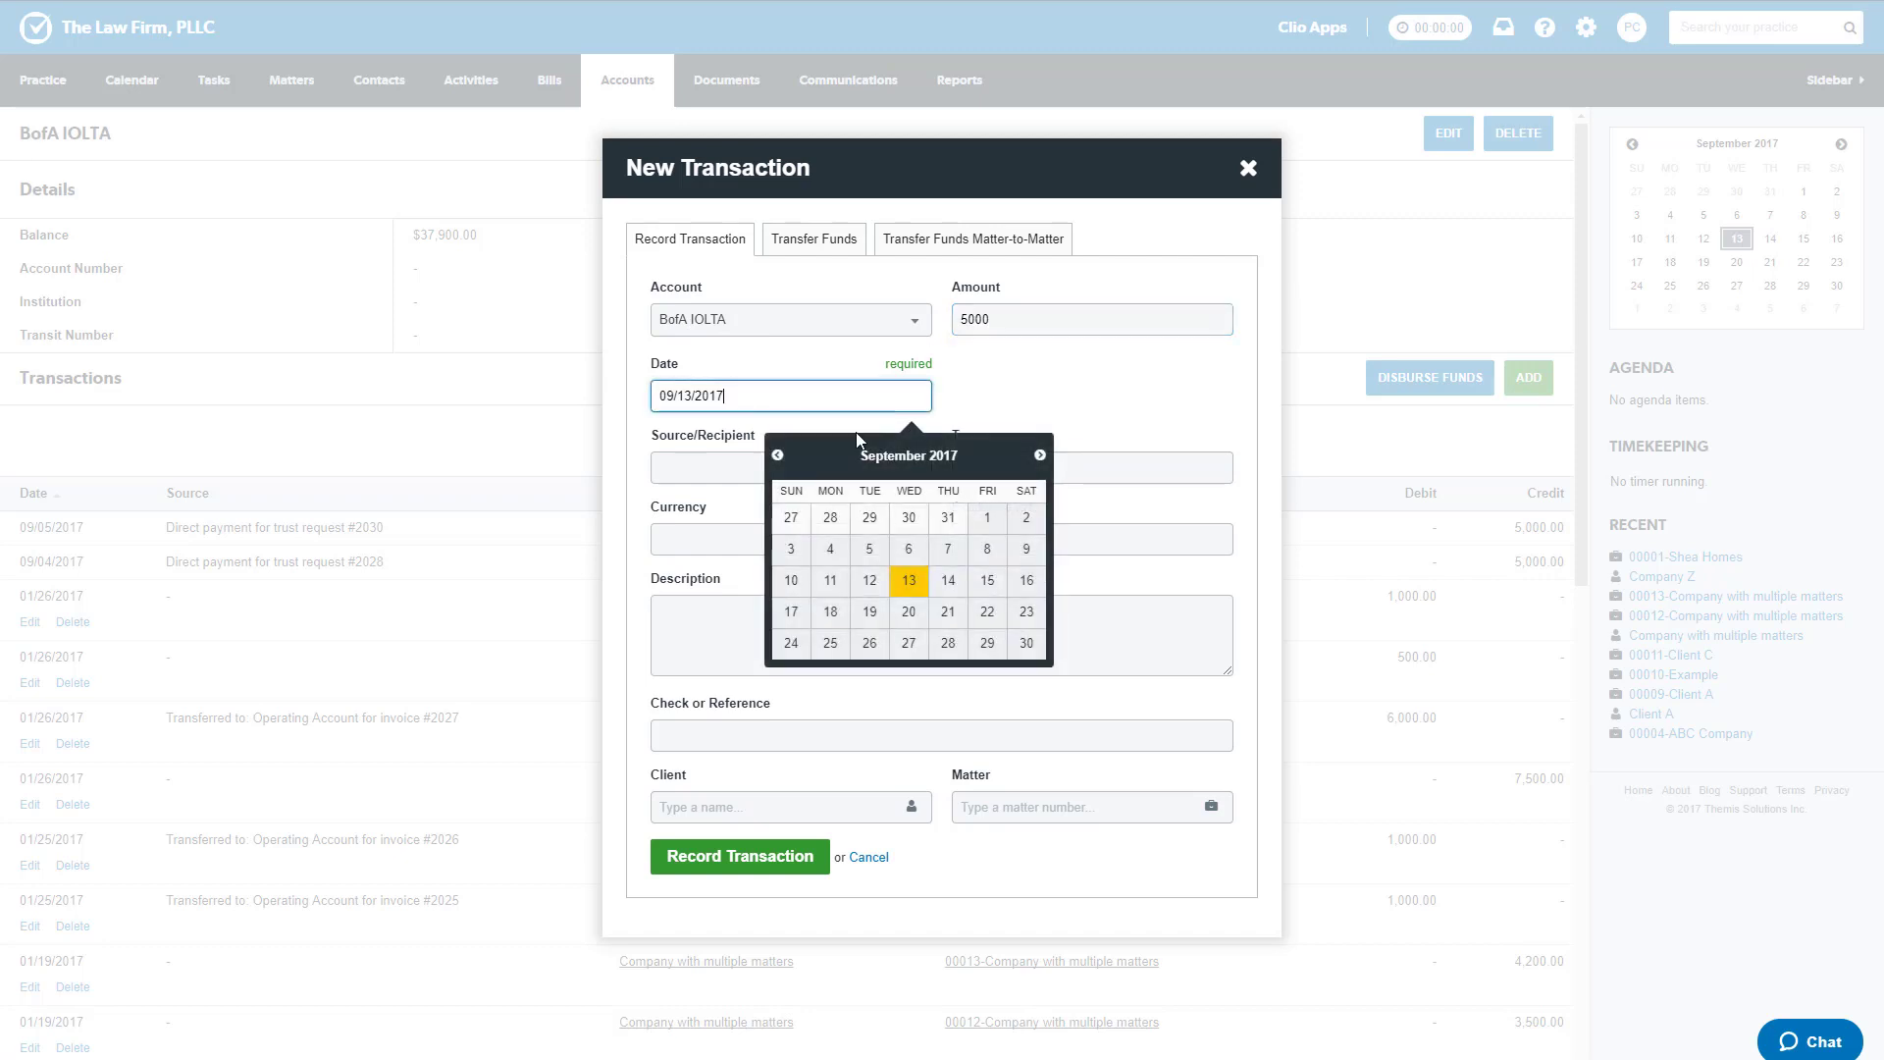
pyautogui.click(920, 589)
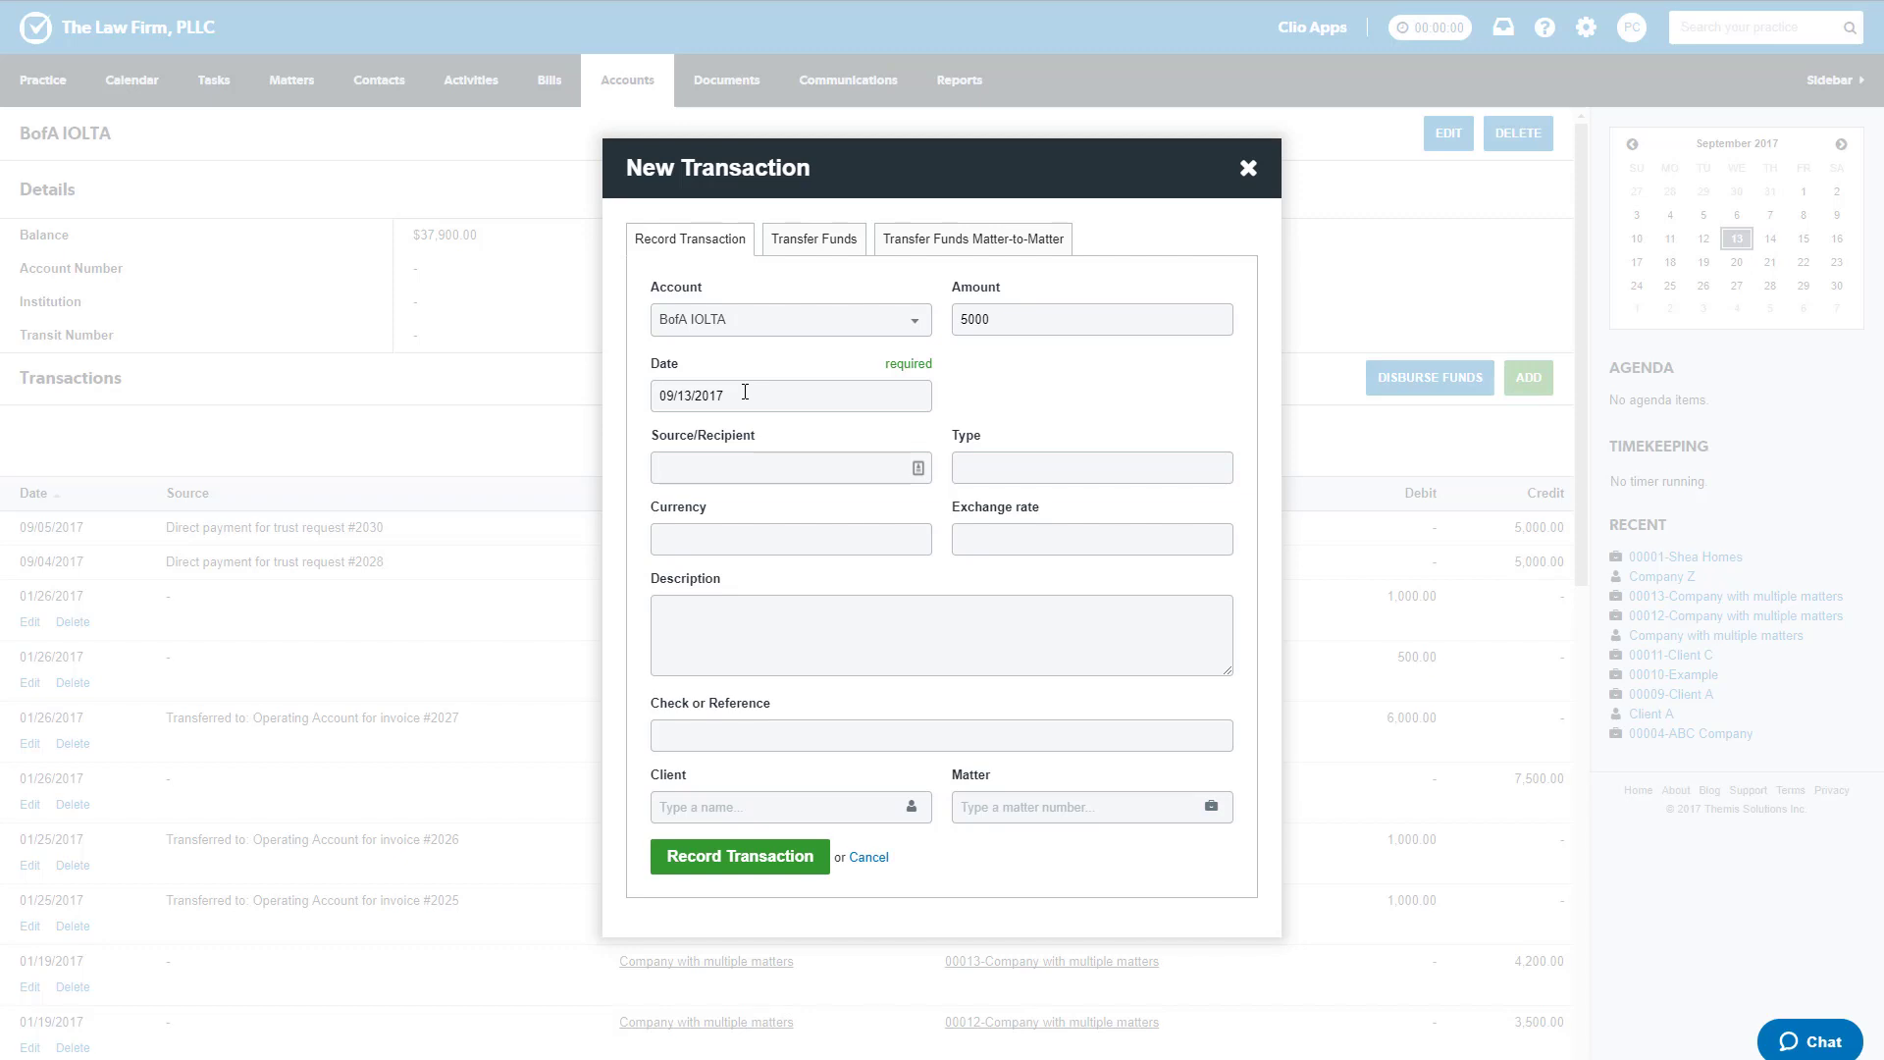
# - Set the transaction's source/recipient to "Name of Person who Paid" and its description to "Adv Fee Deposit"
pyautogui.click(916, 468)
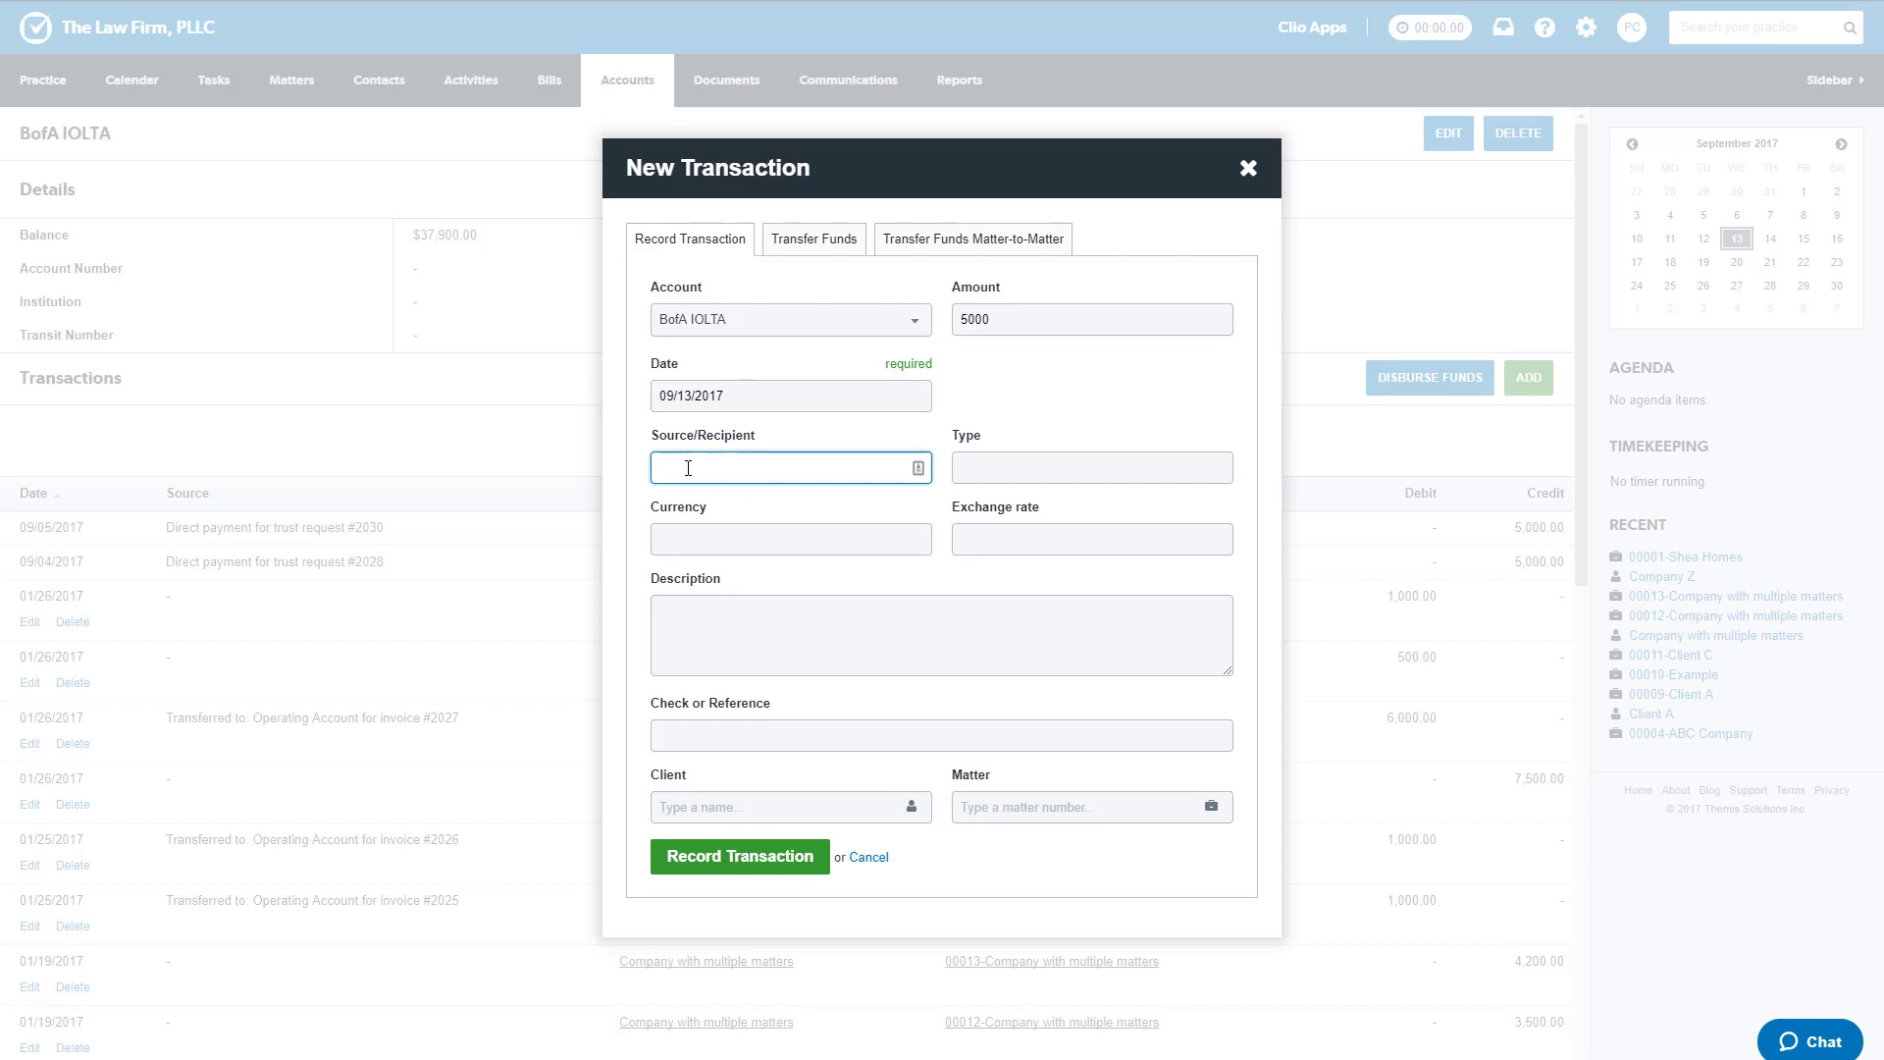
pyautogui.write('Name of Person who Paid')
pyautogui.click(736, 625)
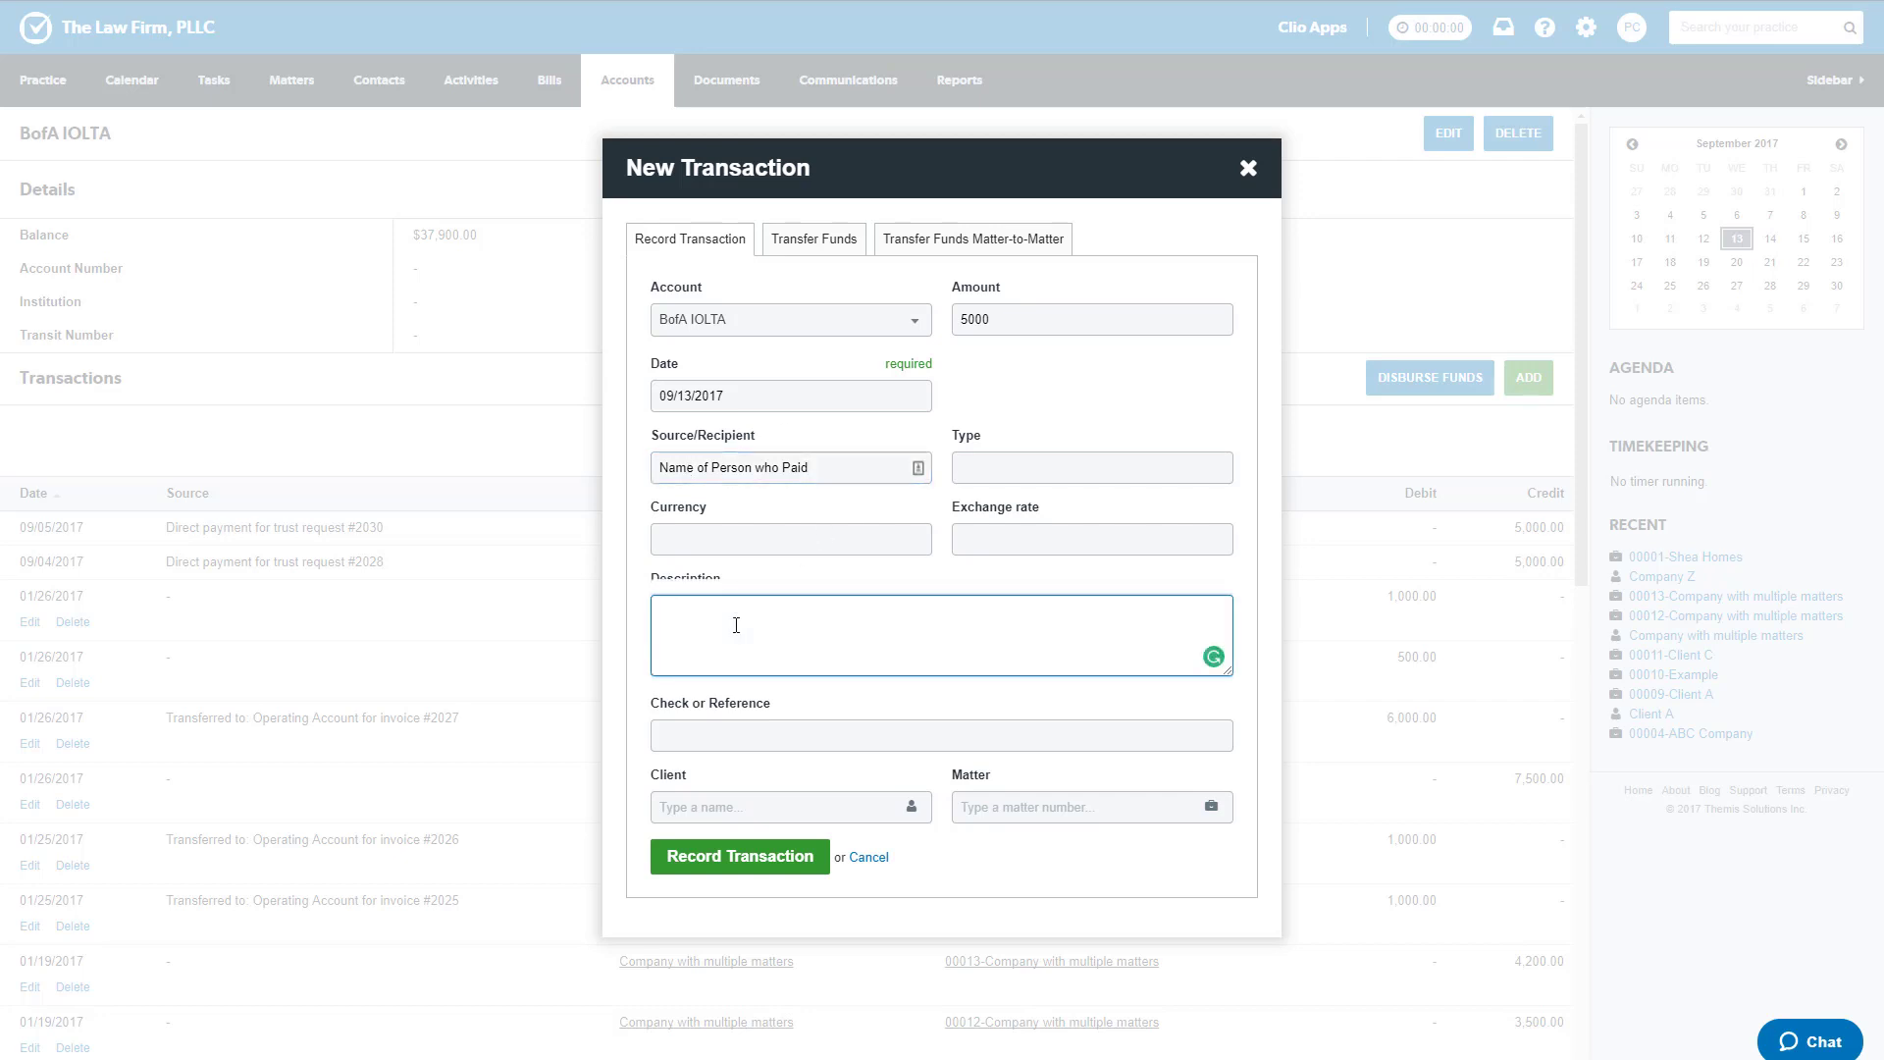
pyautogui.write('Adv Fee Deposit')
pyautogui.click(674, 739)
# - Assign the transaction to Client A and matter 00004-ABC Company: Matter A - Client A, and record it
pyautogui.click(717, 803)
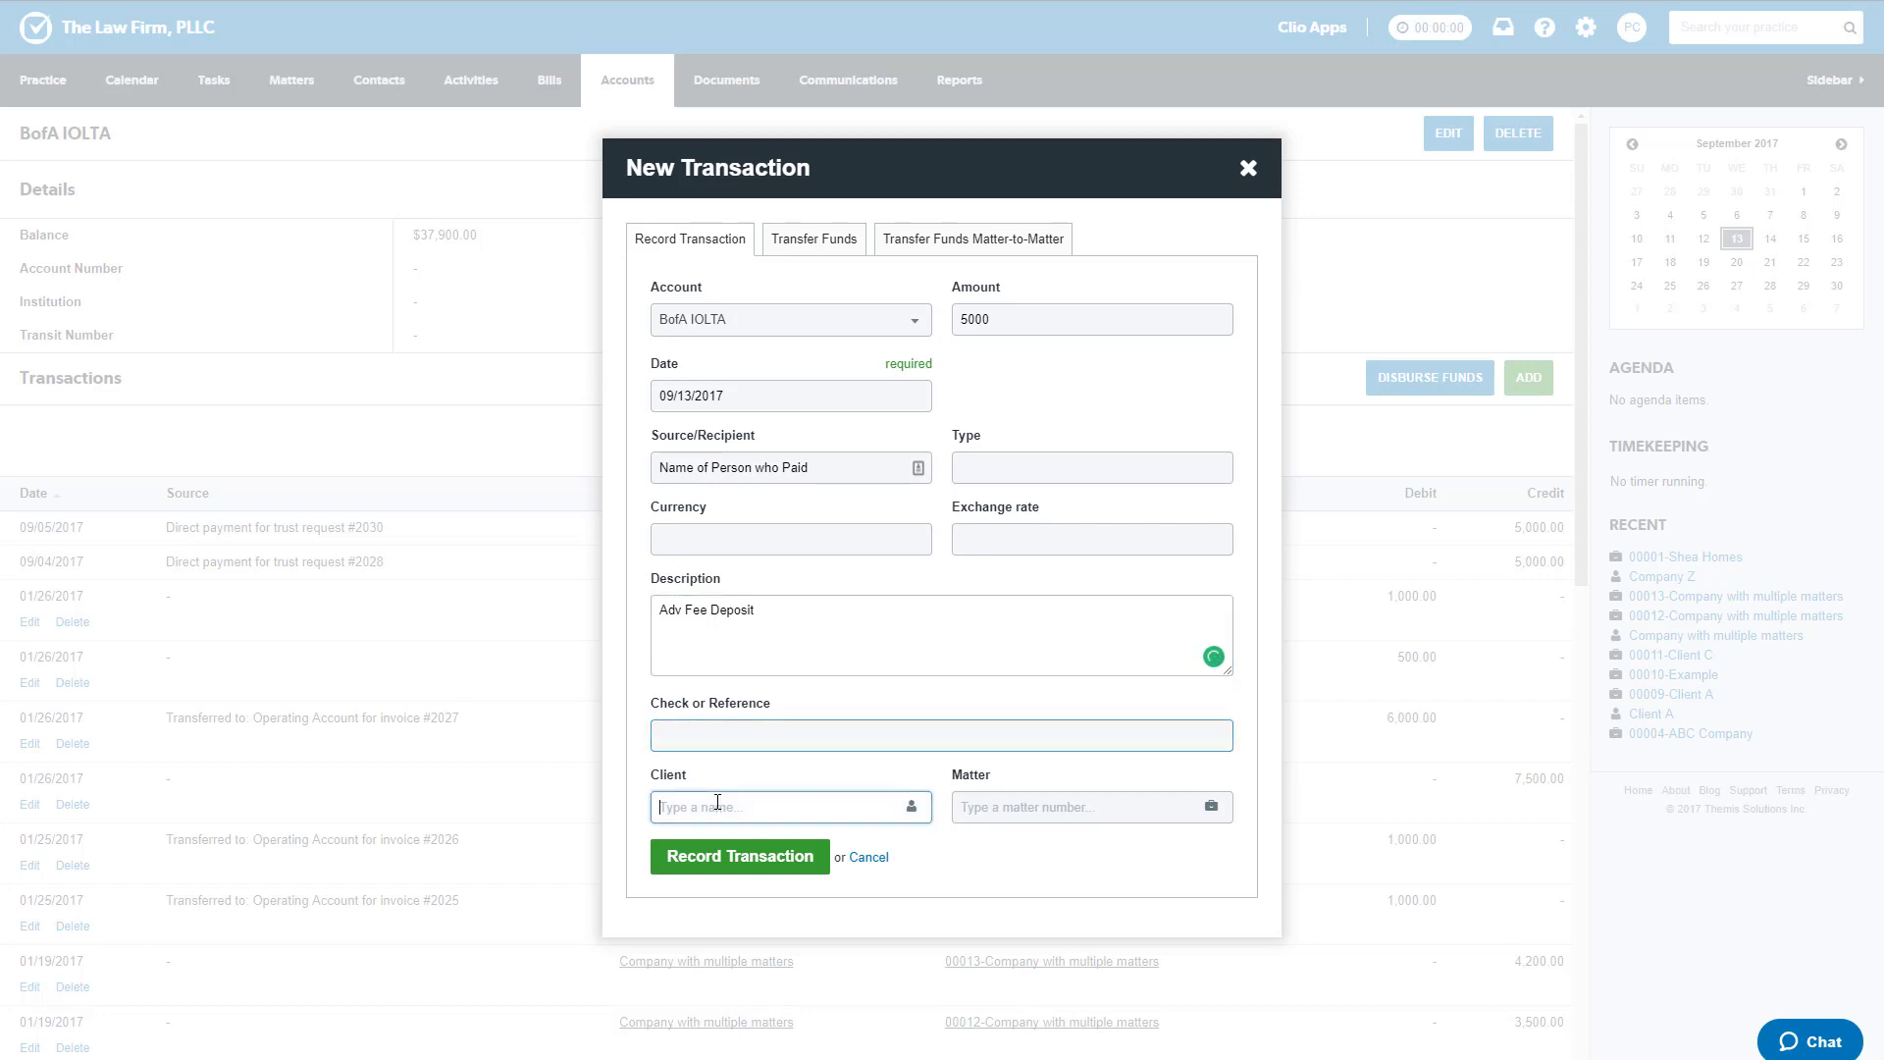
pyautogui.write('cle')
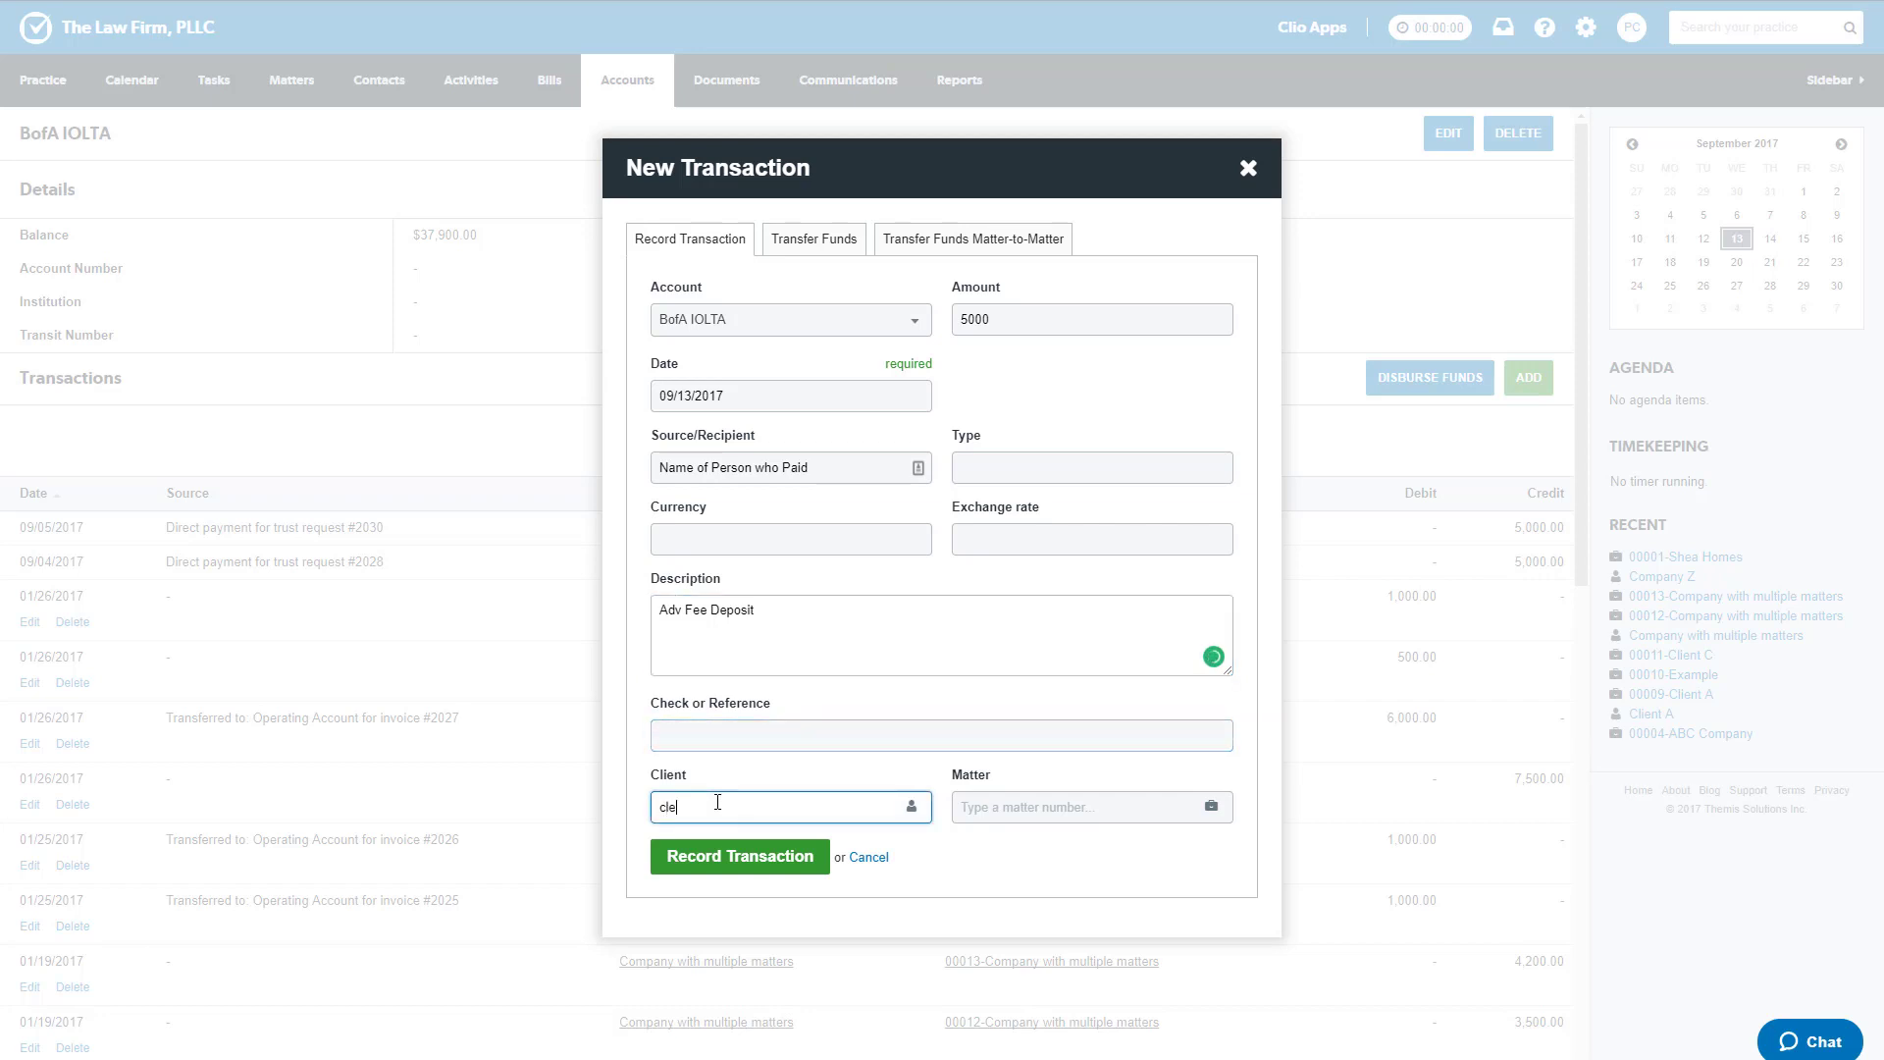
pyautogui.press('BackSpace')
pyautogui.press('BackSpace')
pyautogui.write('lient A')
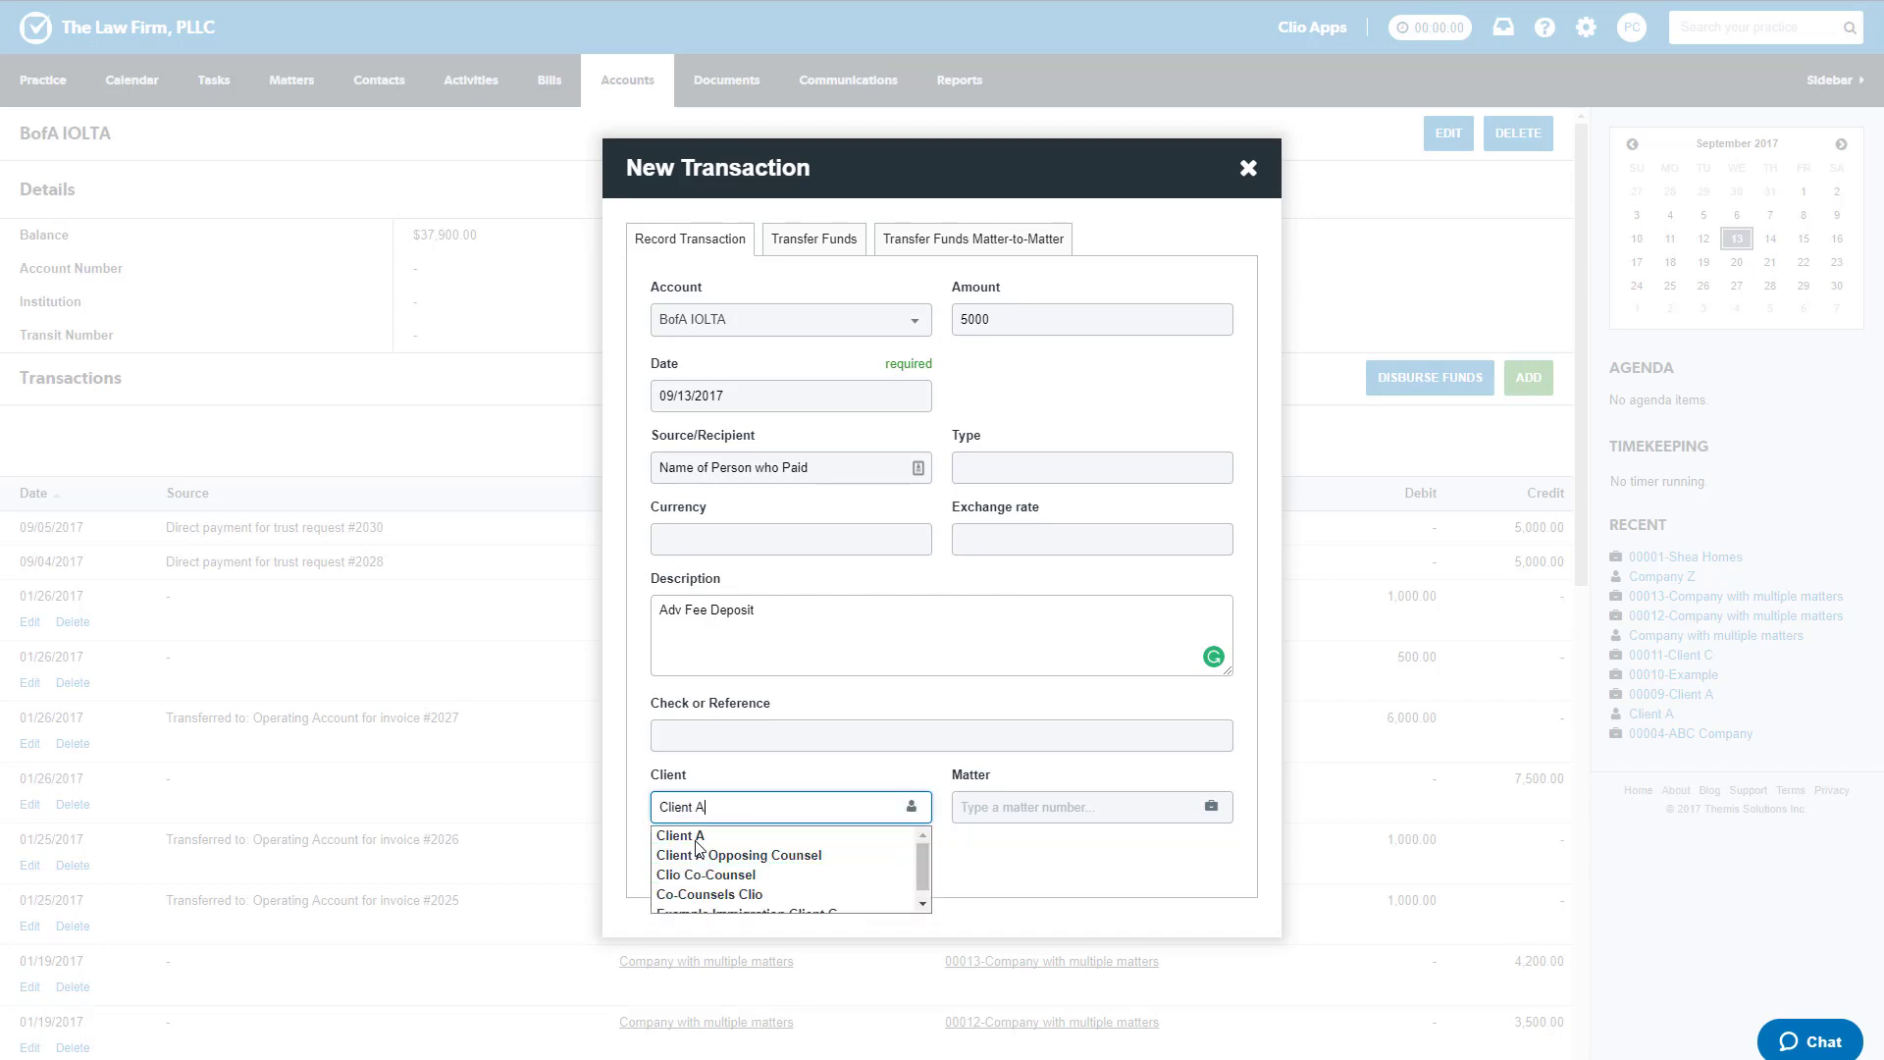
pyautogui.click(695, 839)
pyautogui.click(1056, 808)
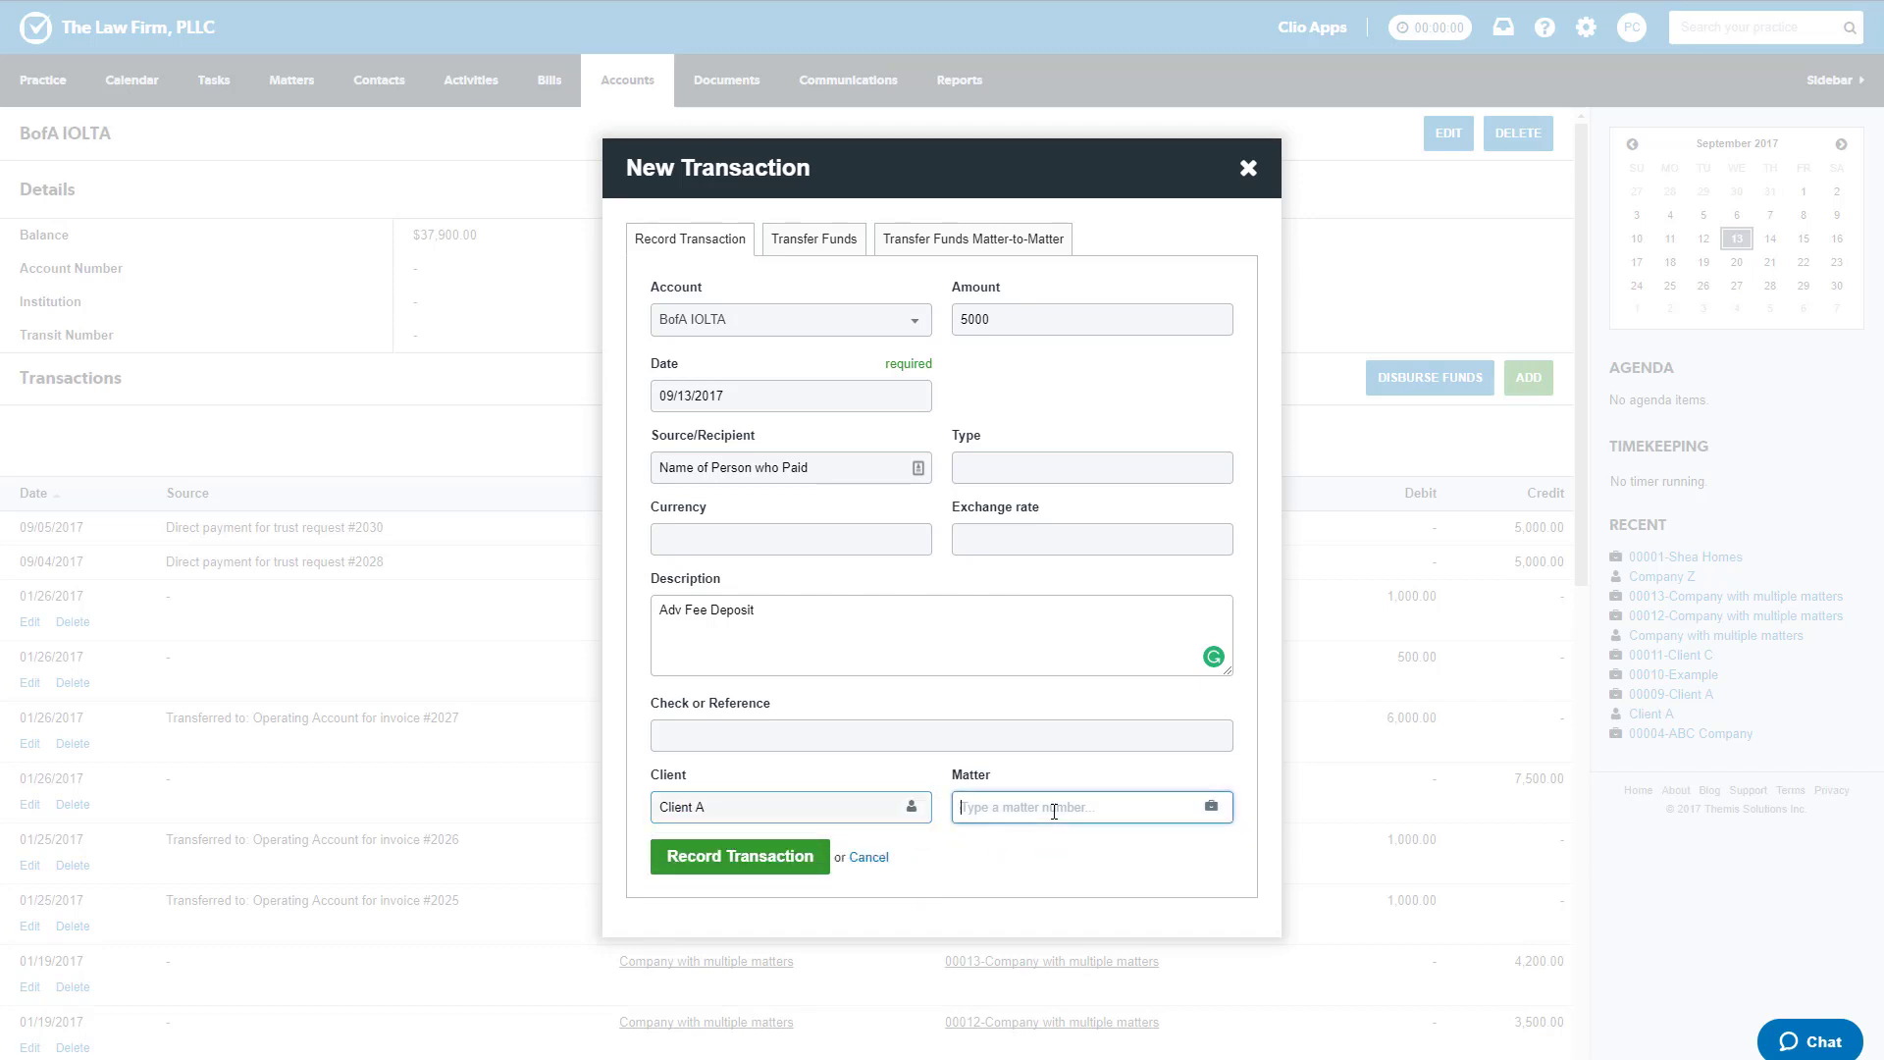
pyautogui.write('cli')
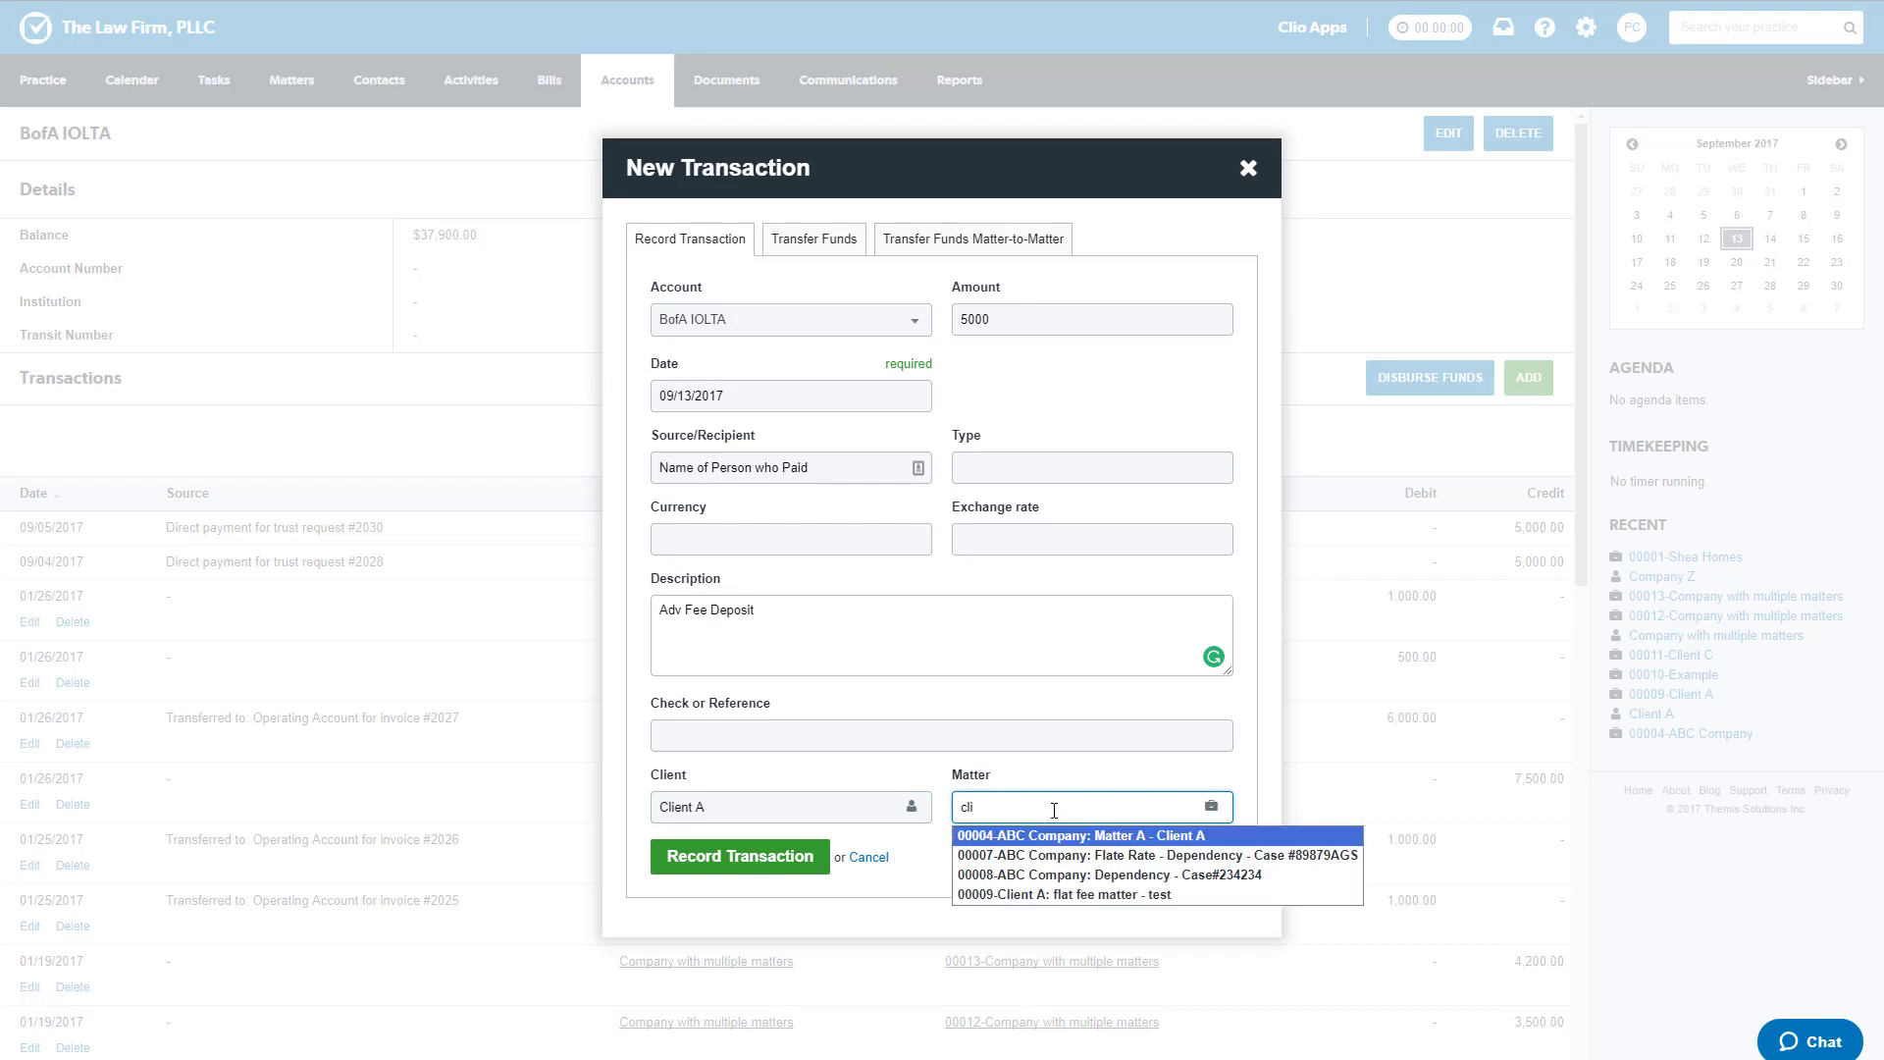
pyautogui.click(1138, 836)
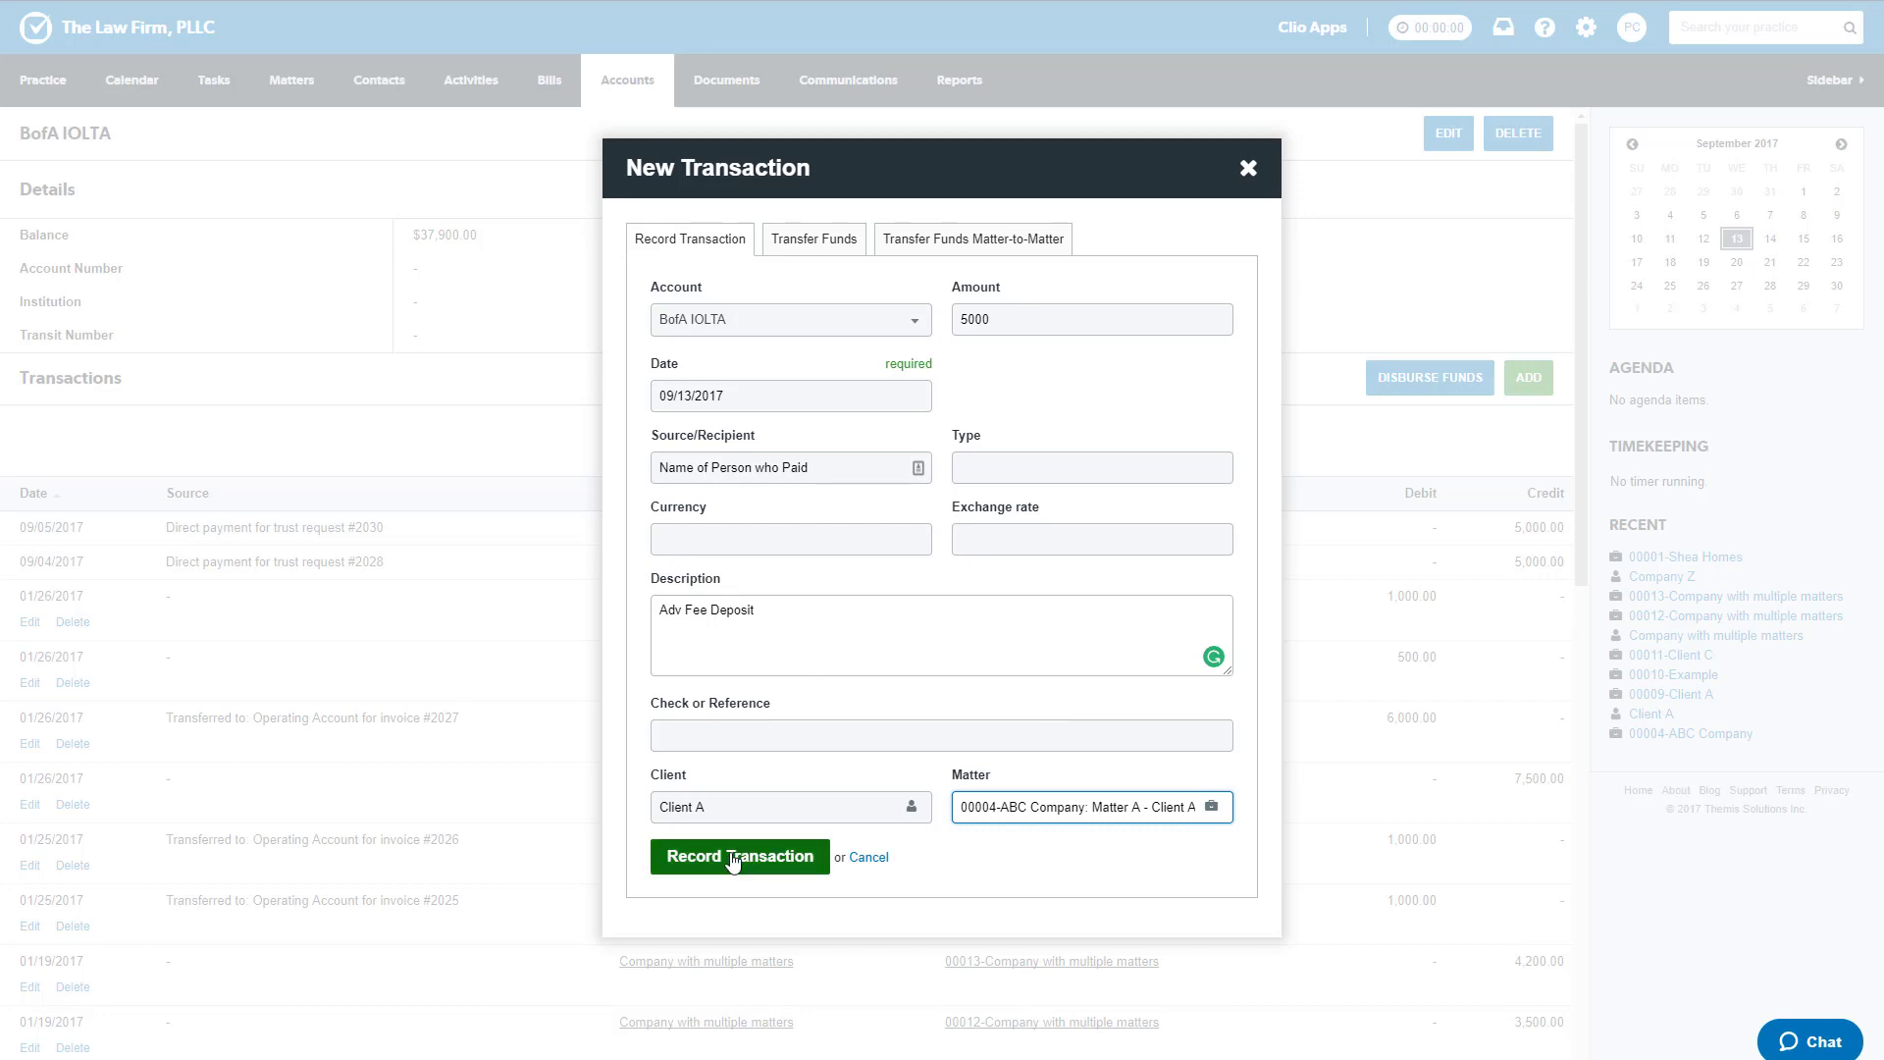
pyautogui.click(775, 856)
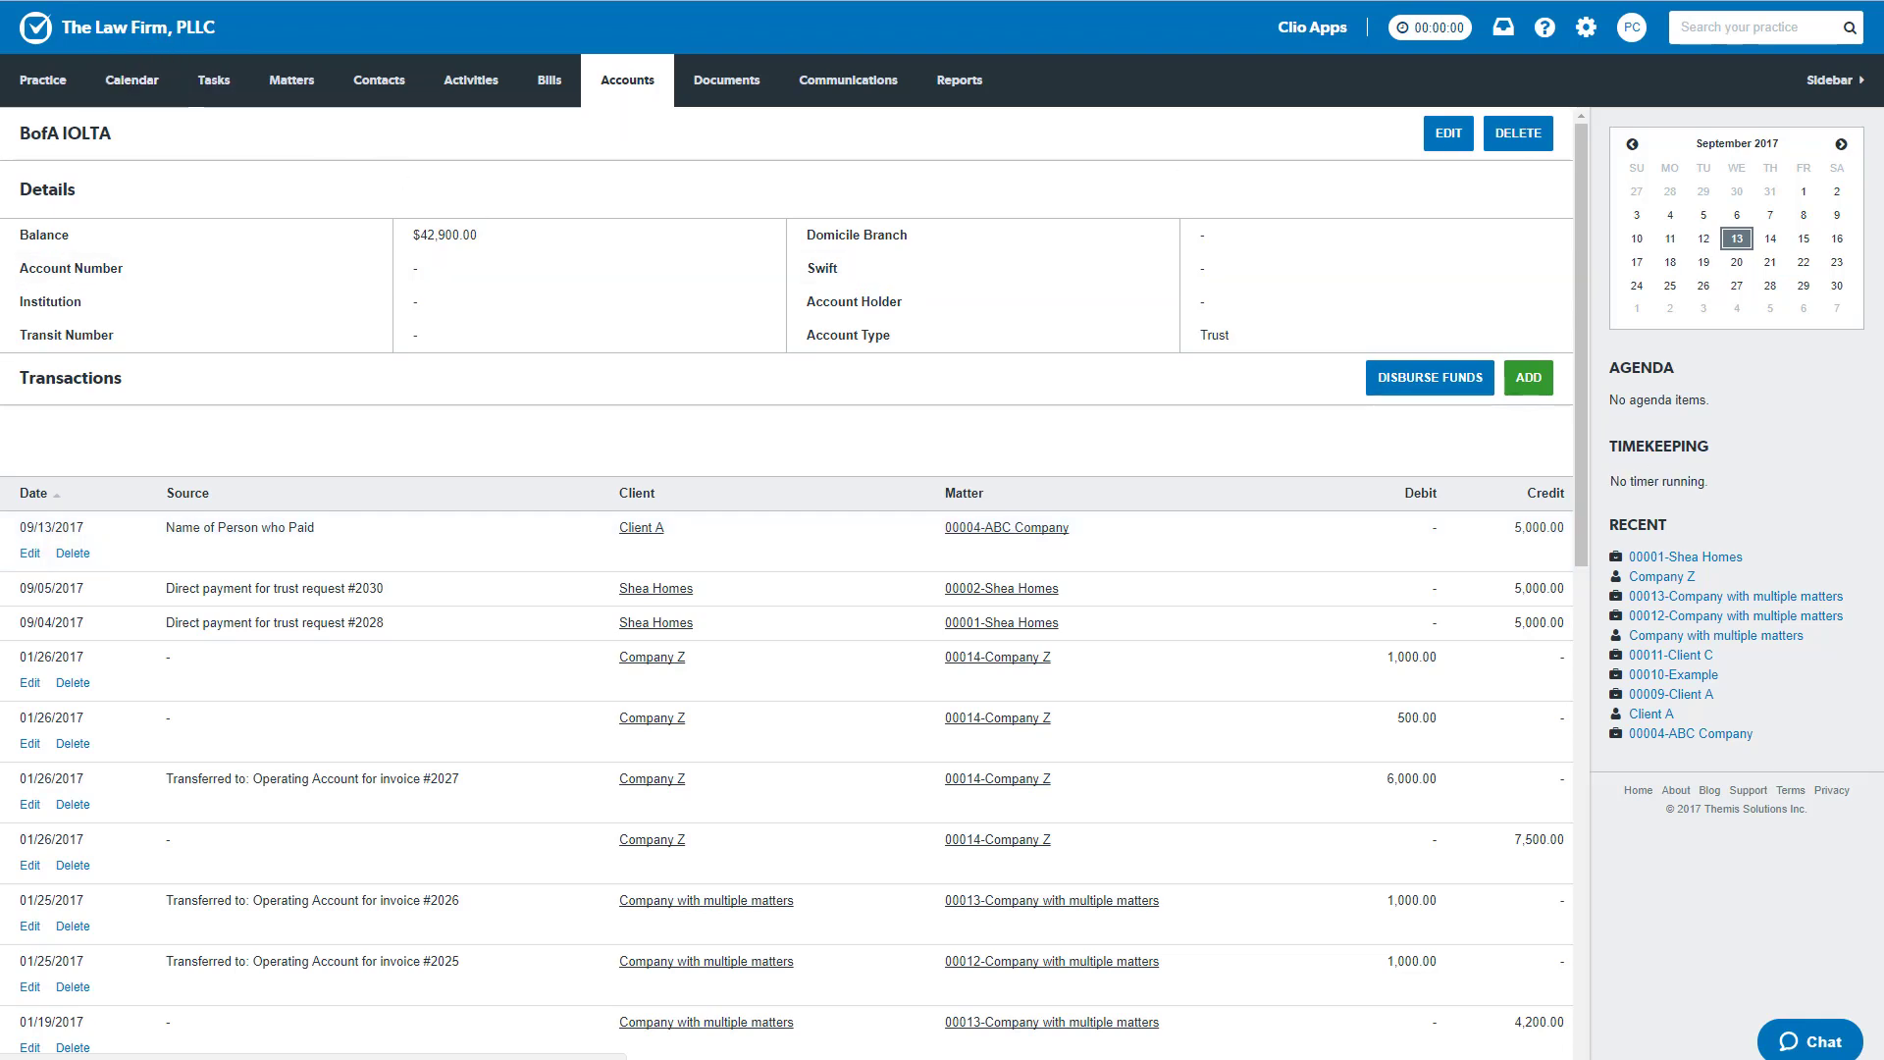
# - Start a new trust request from the bills area for Client A with the balance type Matter
pyautogui.click(550, 79)
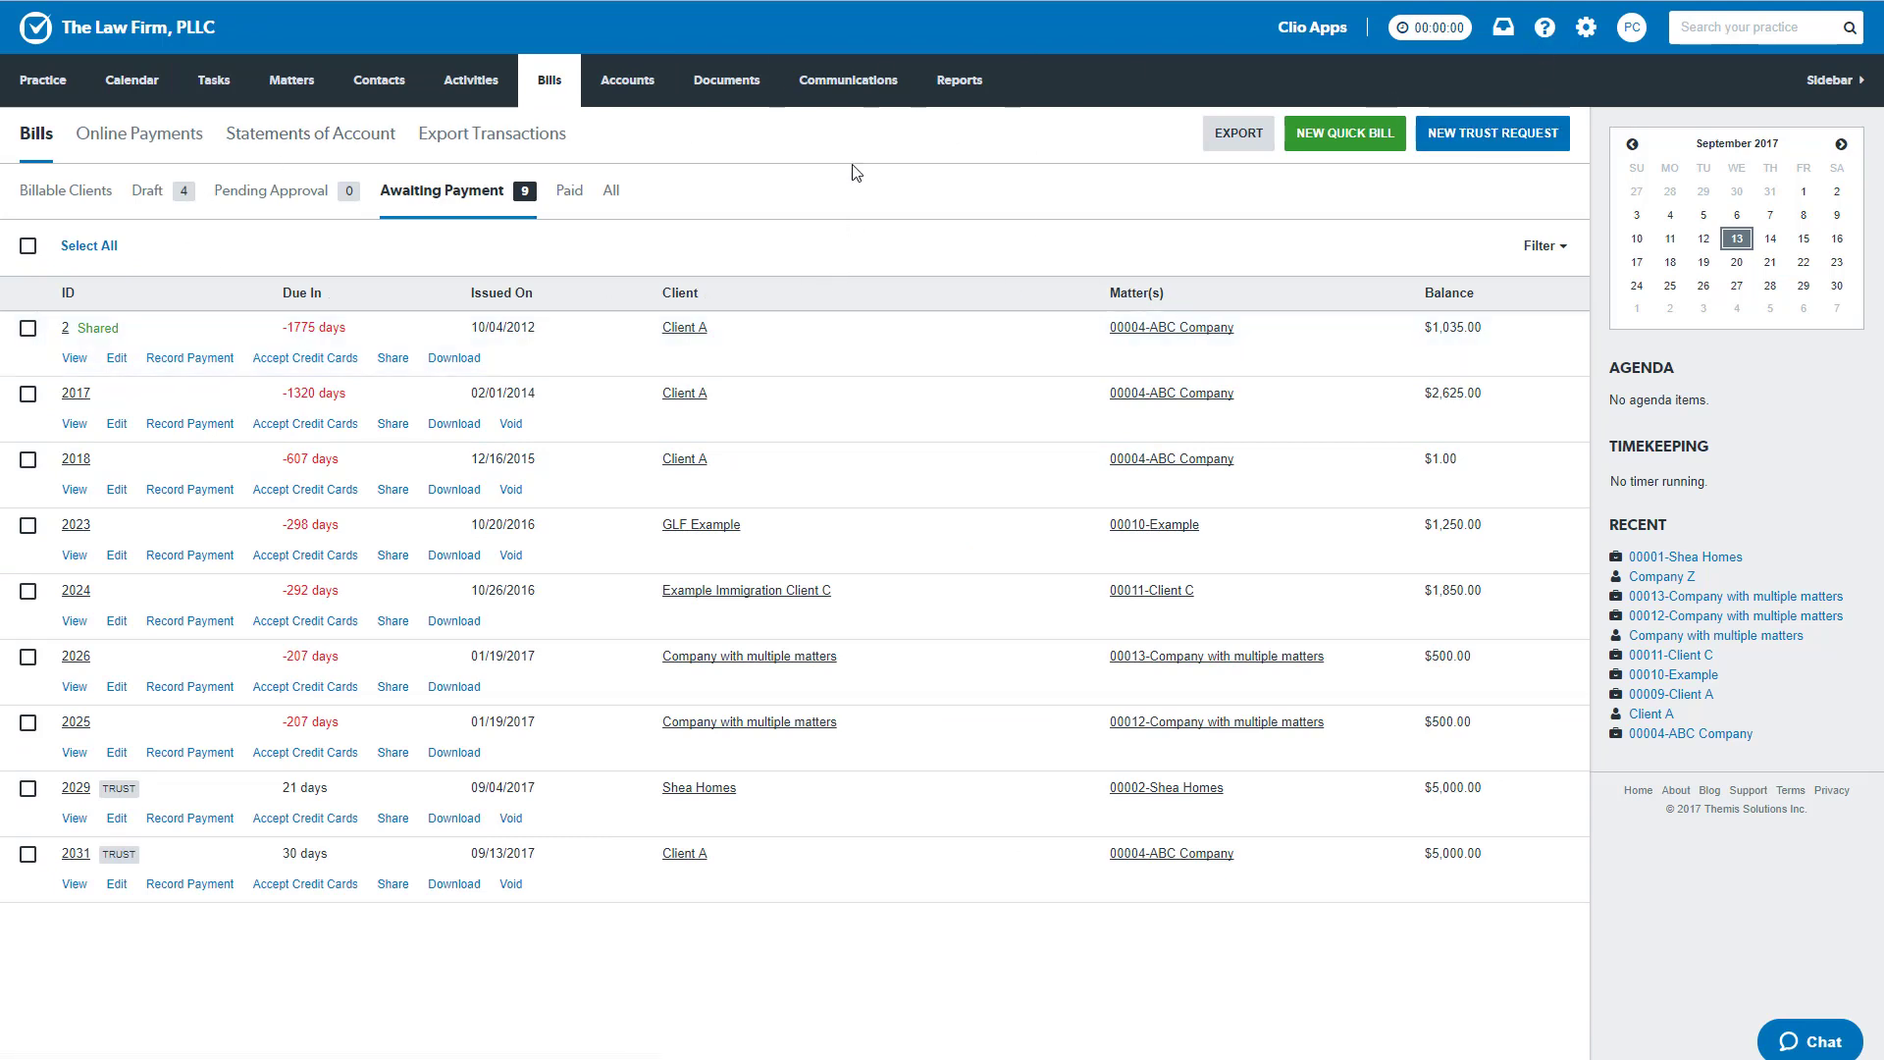
pyautogui.click(1482, 142)
pyautogui.click(780, 401)
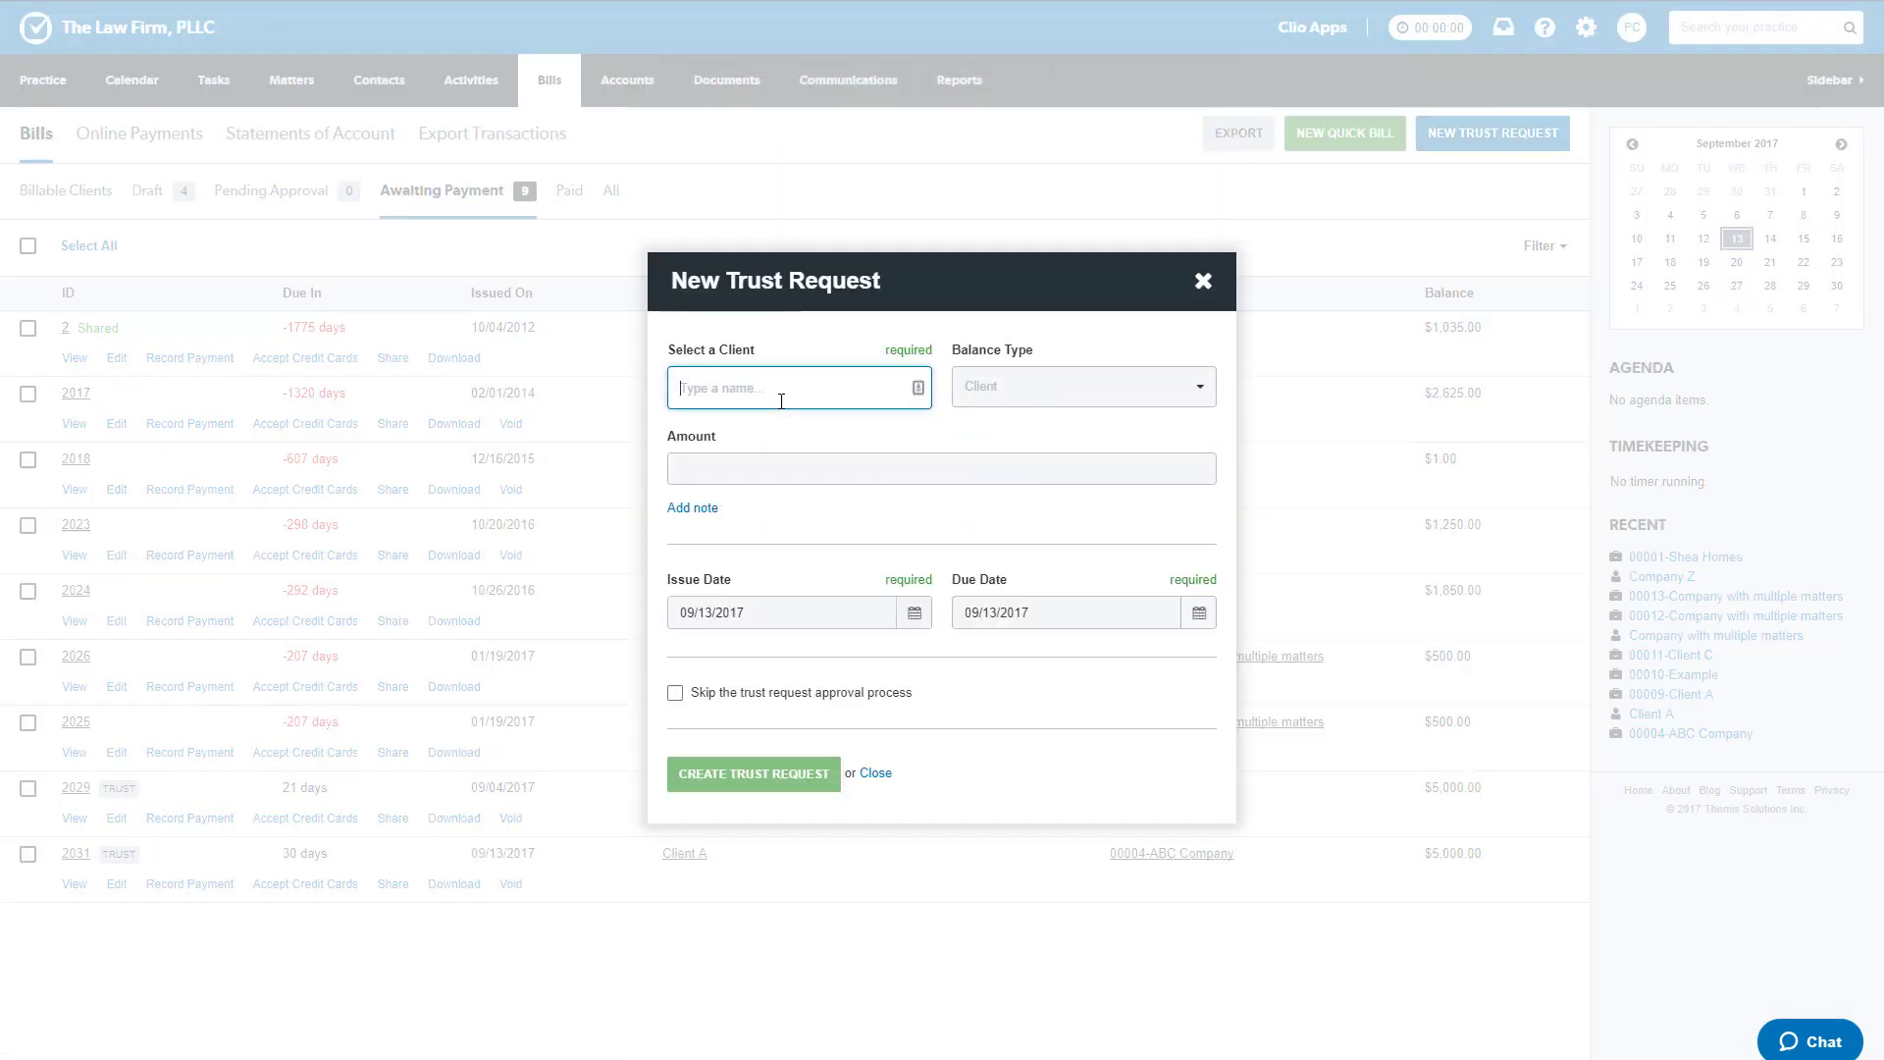
pyautogui.write('client')
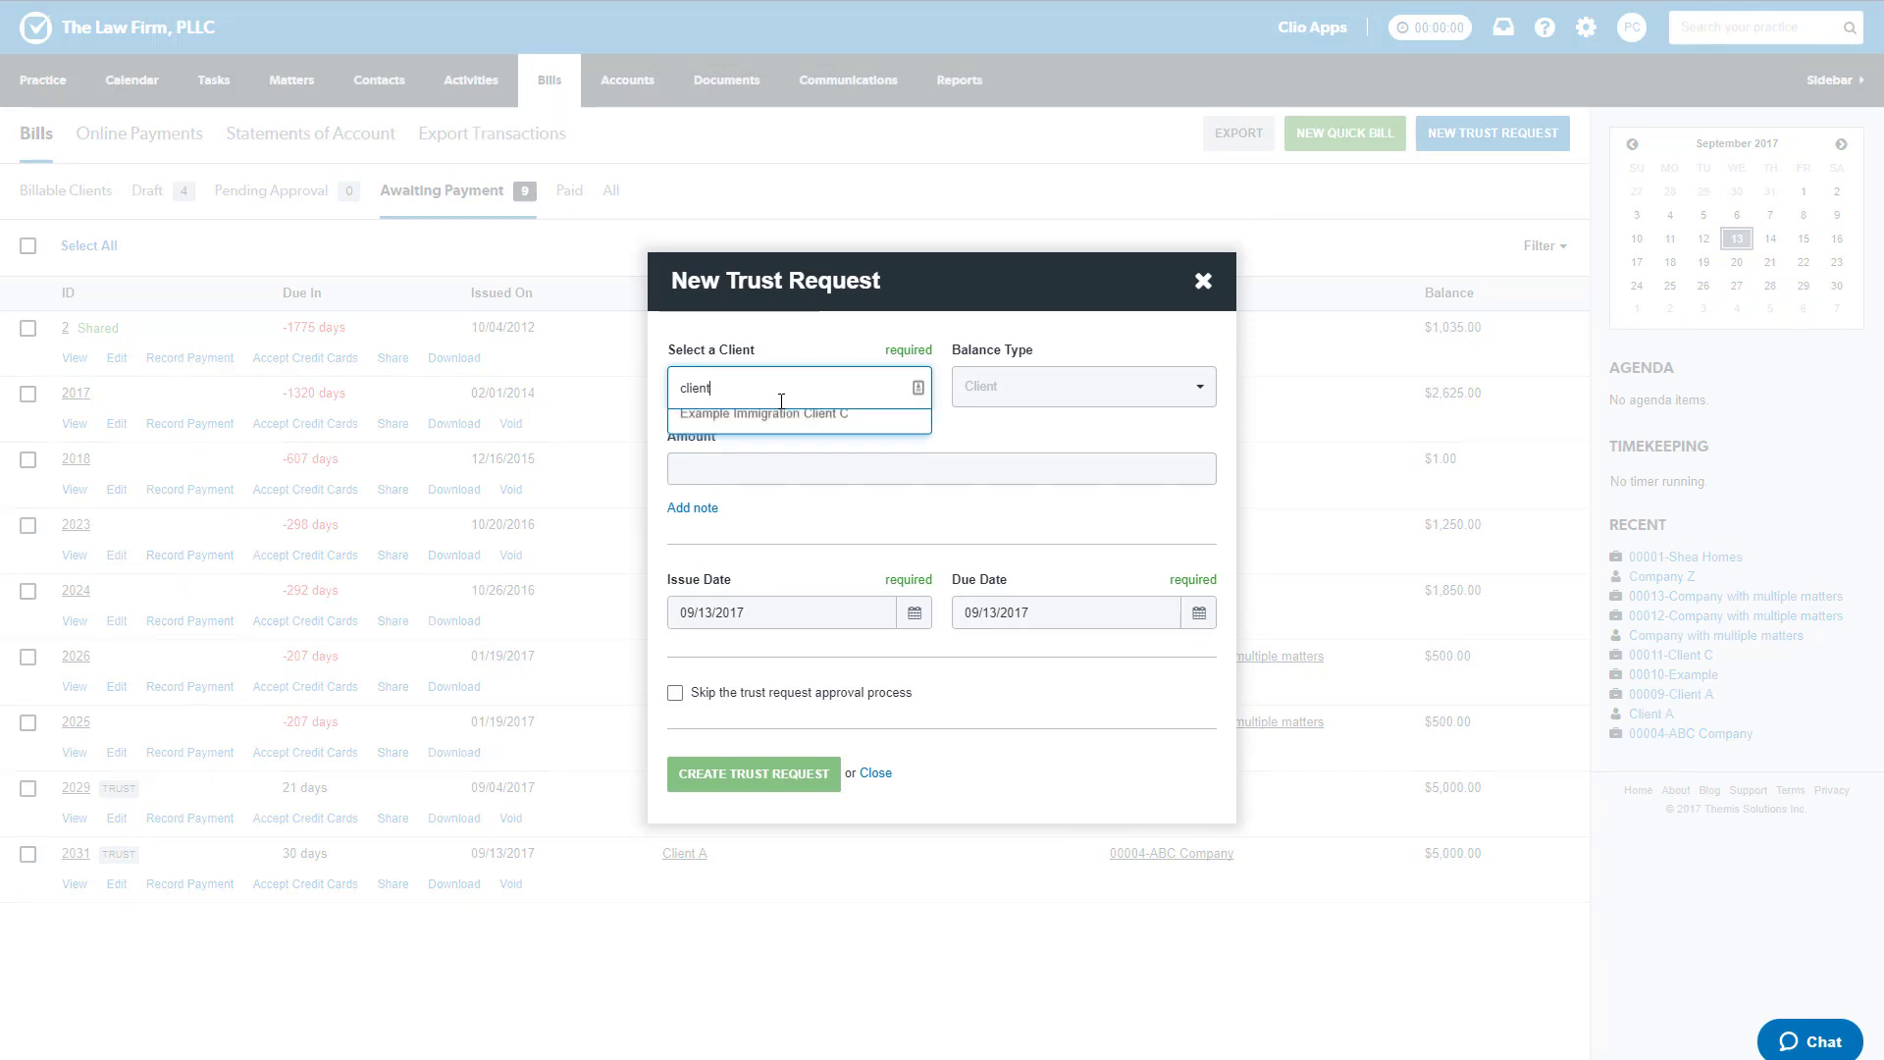
pyautogui.click(775, 426)
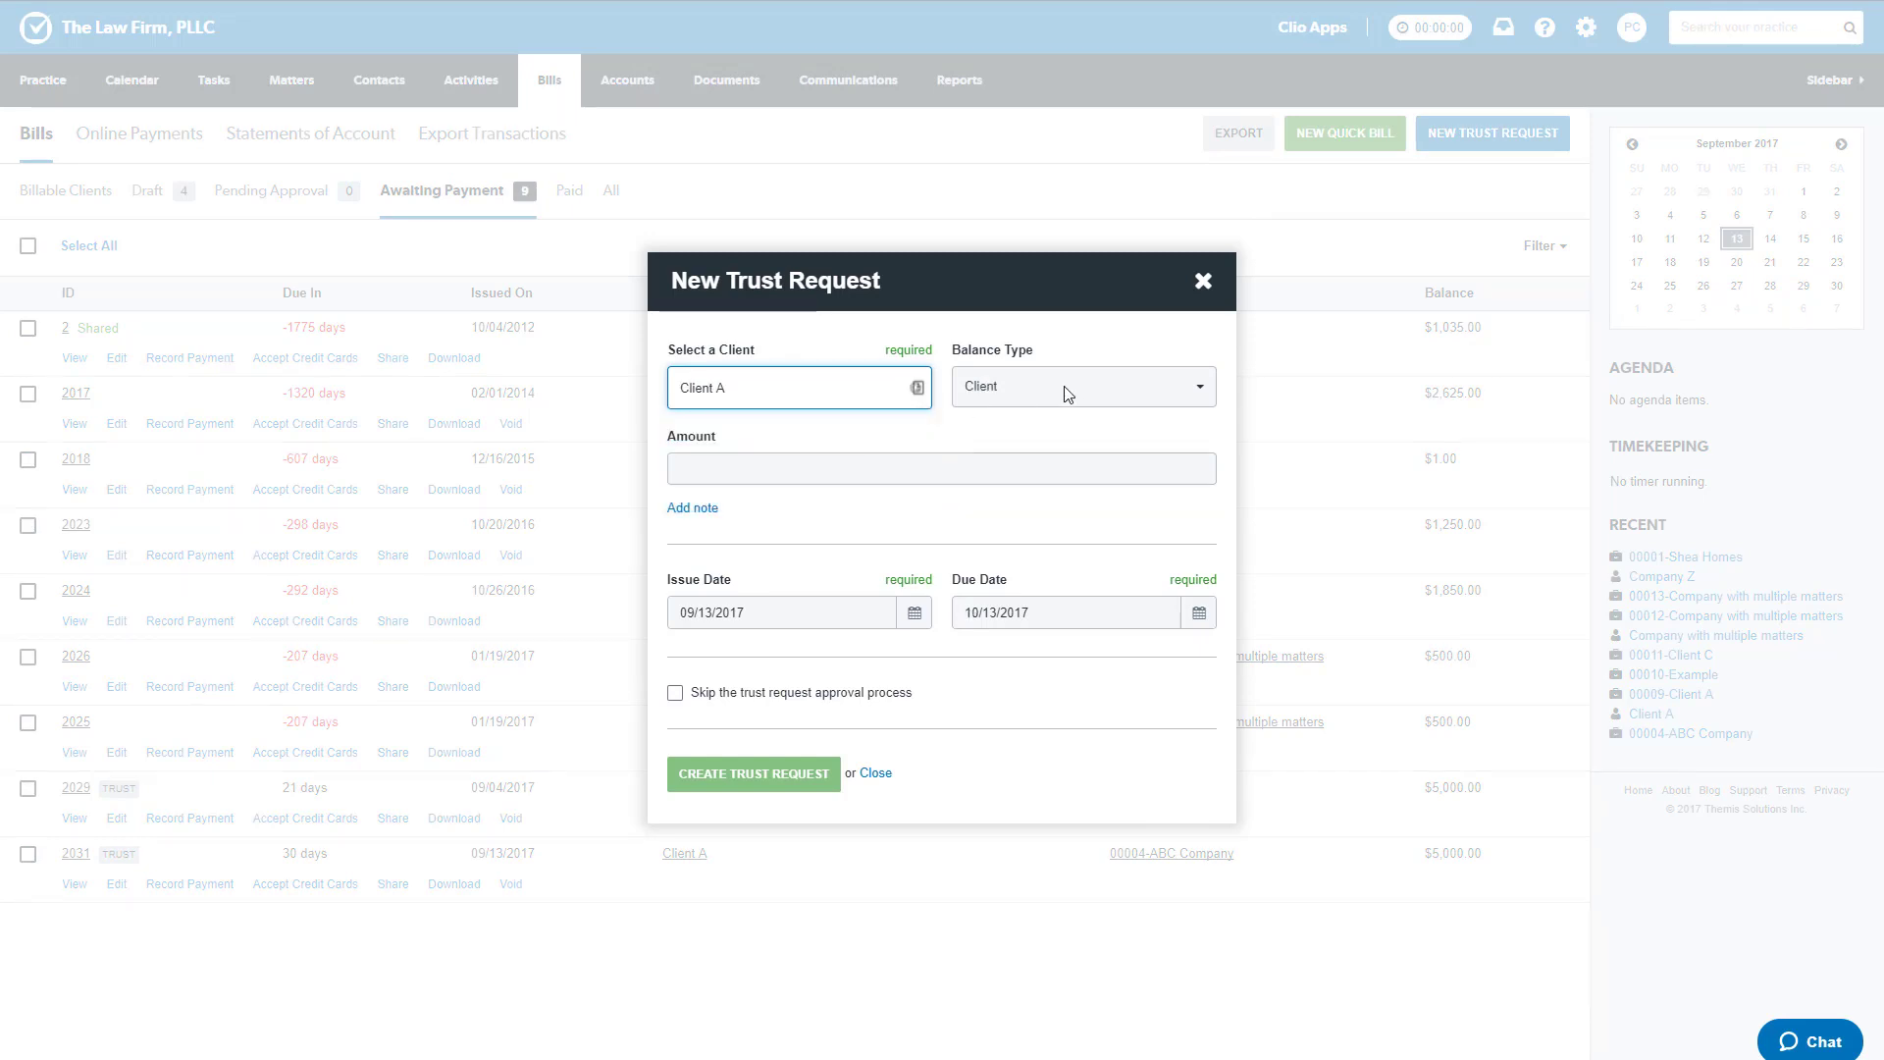
pyautogui.click(1067, 391)
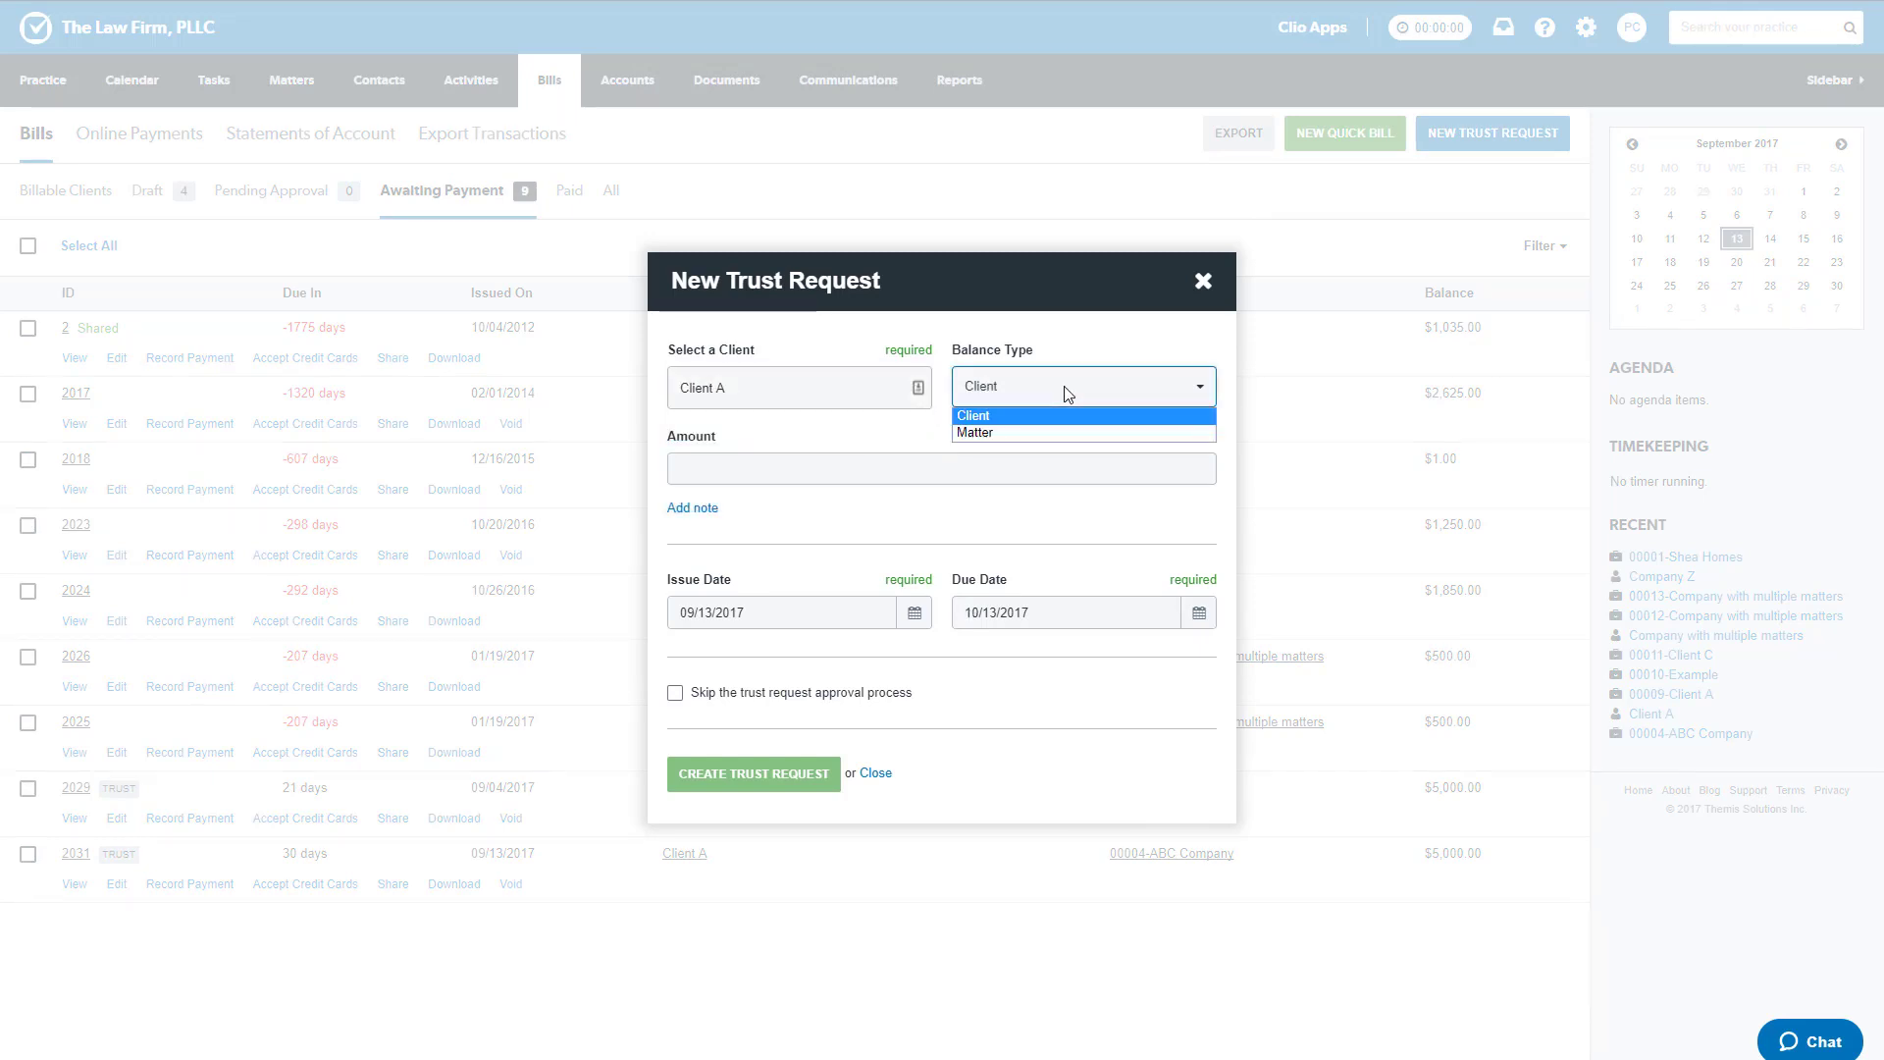
pyautogui.click(997, 431)
# - Choose matter 00009-Client A for the trust request and set its amount to 5000
pyautogui.click(772, 416)
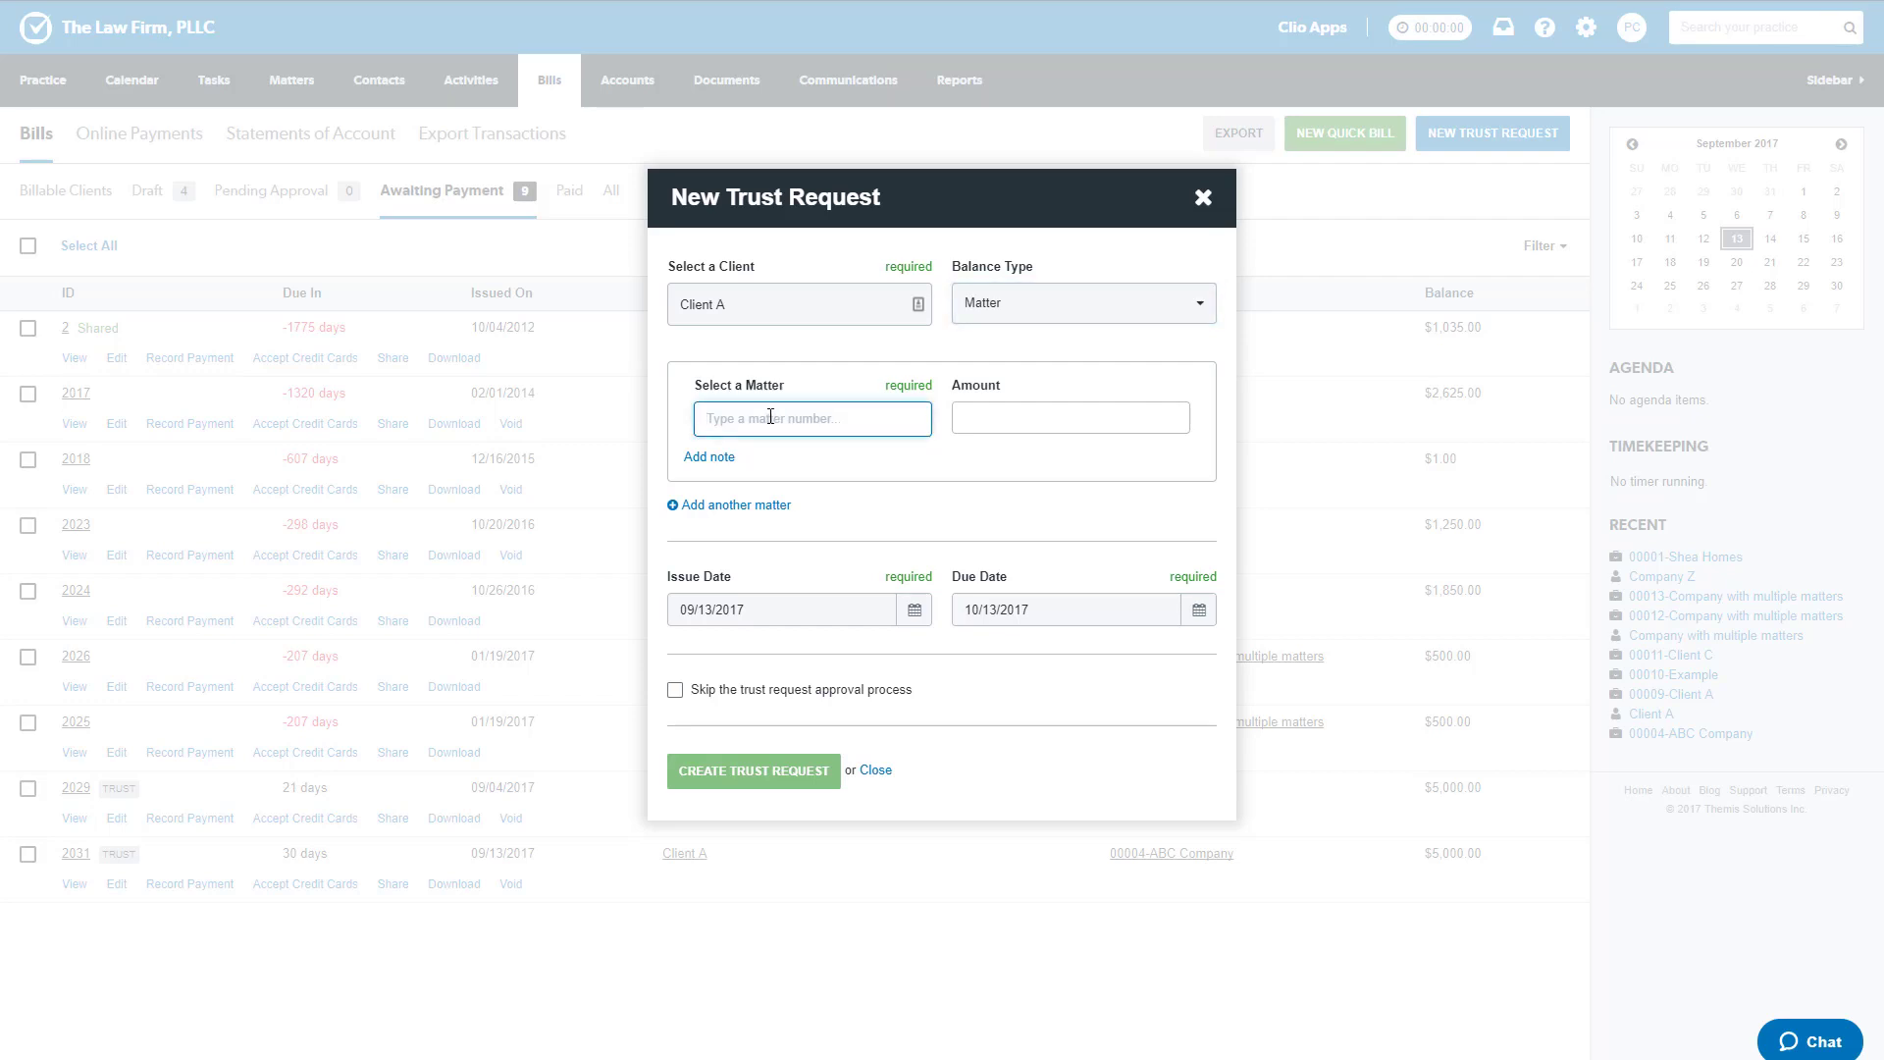
pyautogui.write('clie')
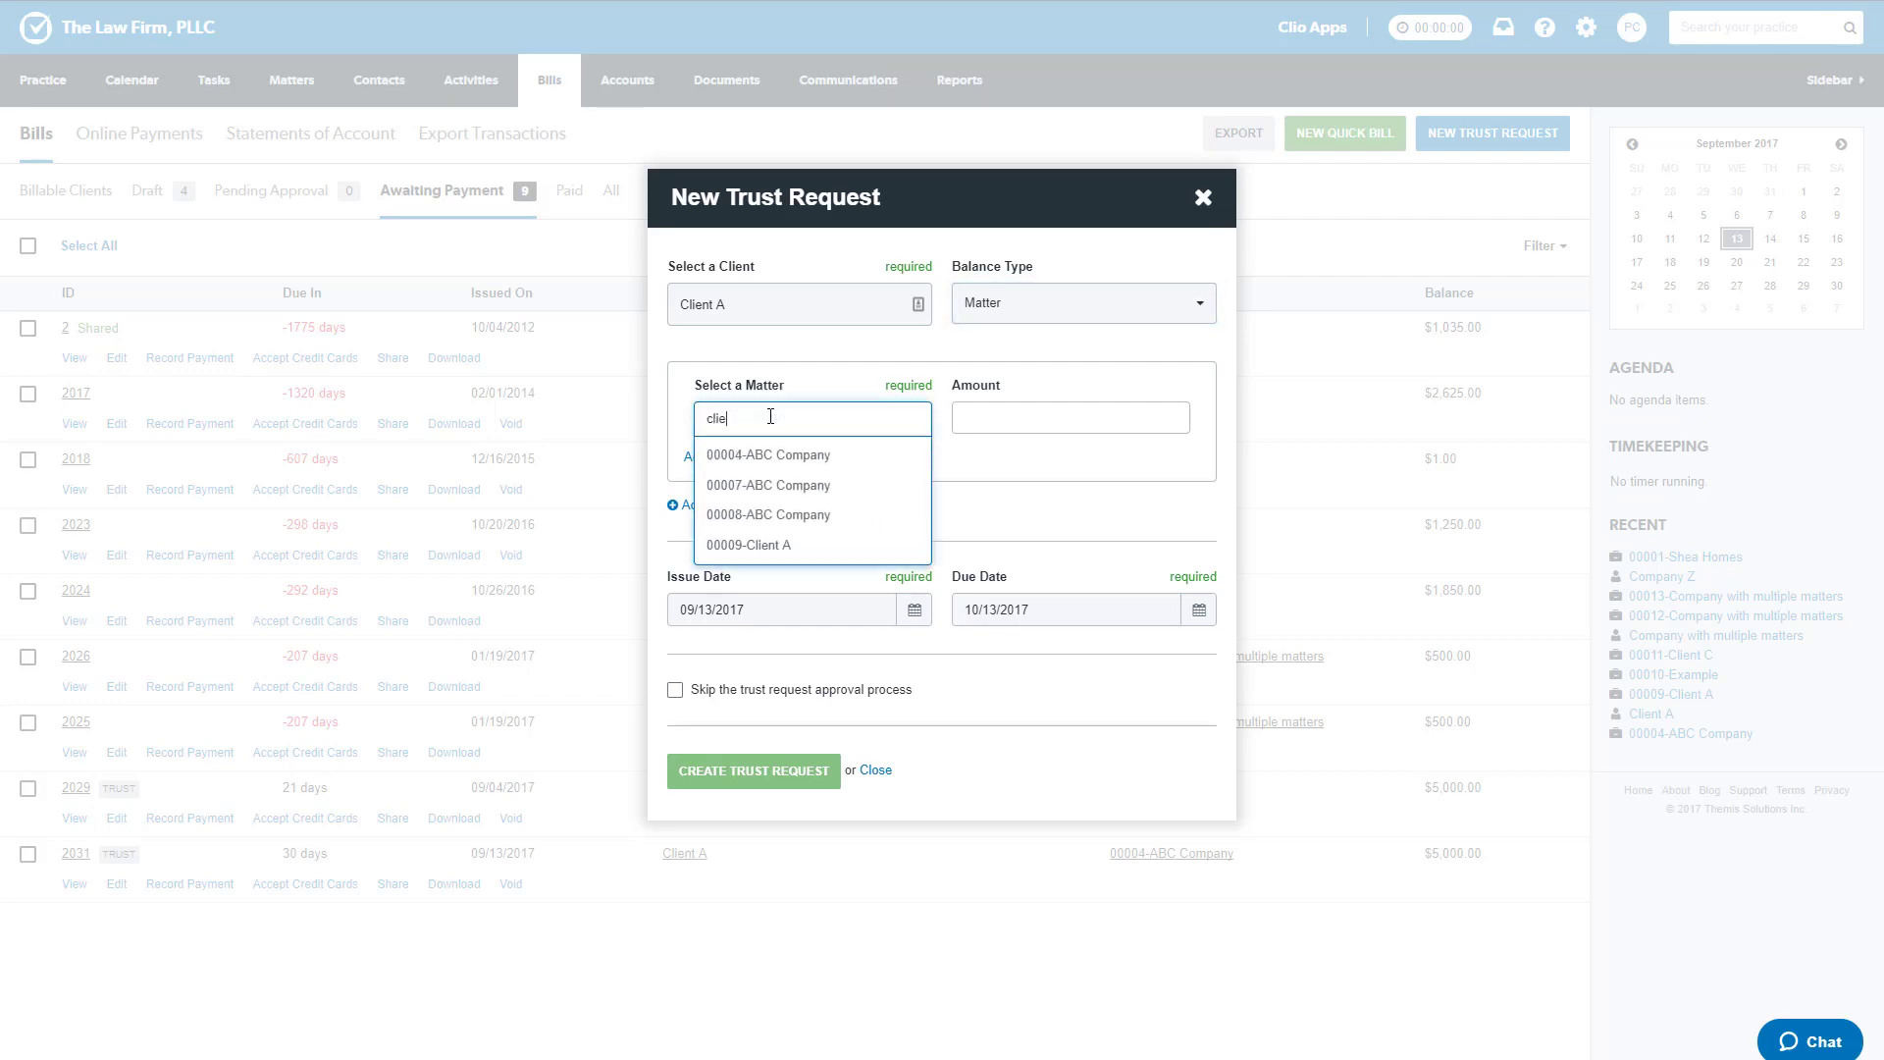
pyautogui.click(723, 545)
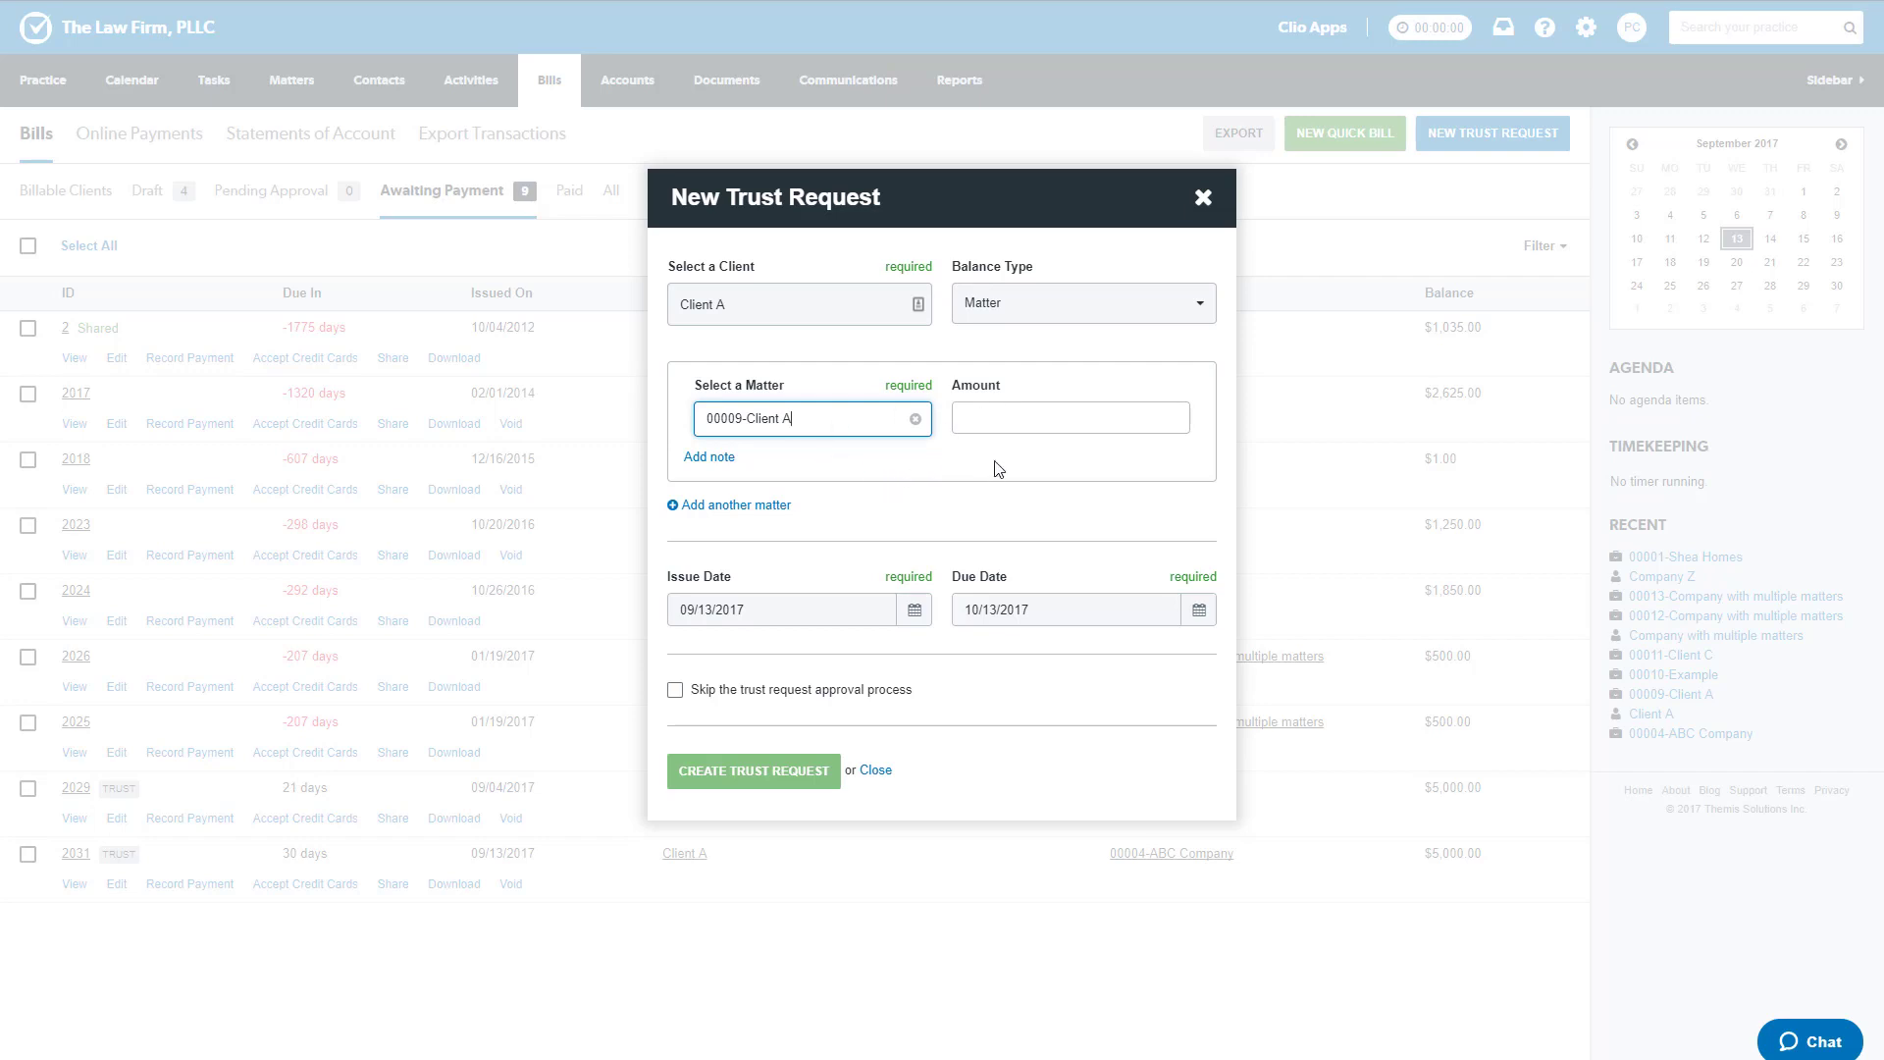
pyautogui.click(1022, 419)
pyautogui.write('5000')
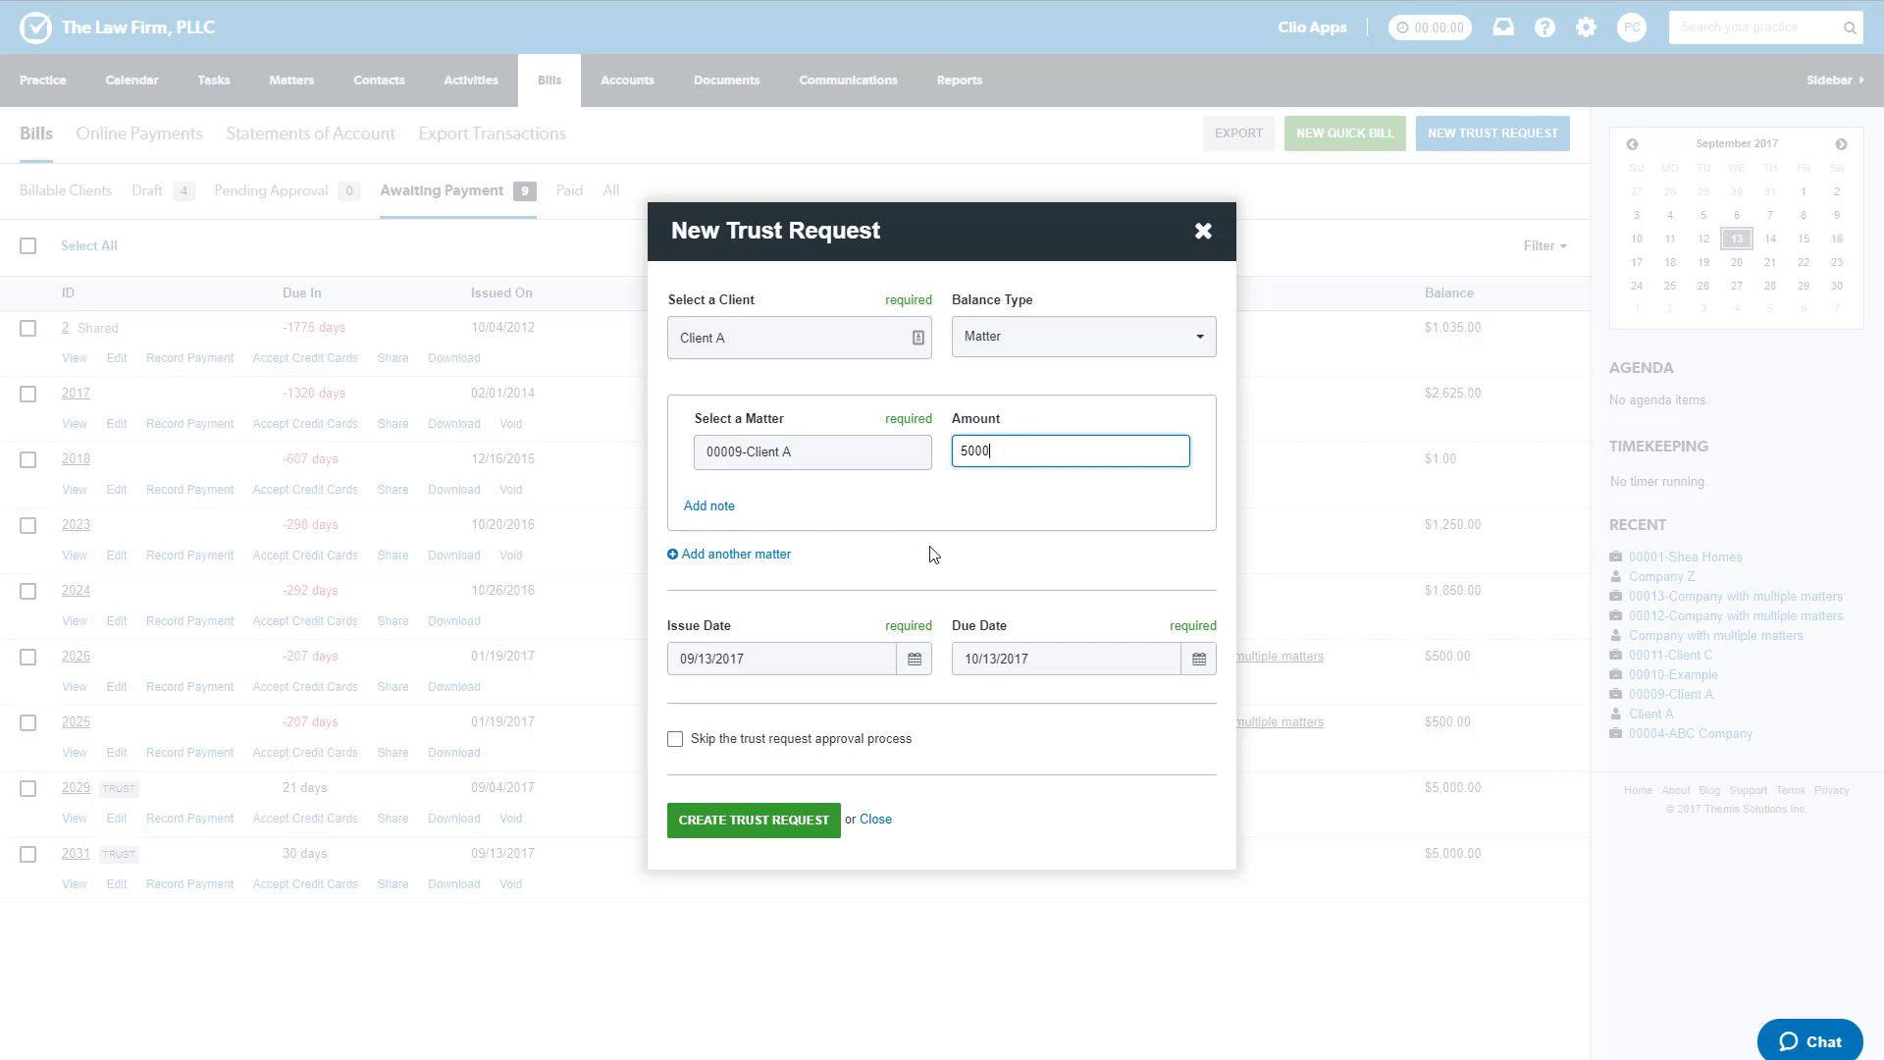
# - Set the trust request to skip the approval process and create it
pyautogui.click(919, 558)
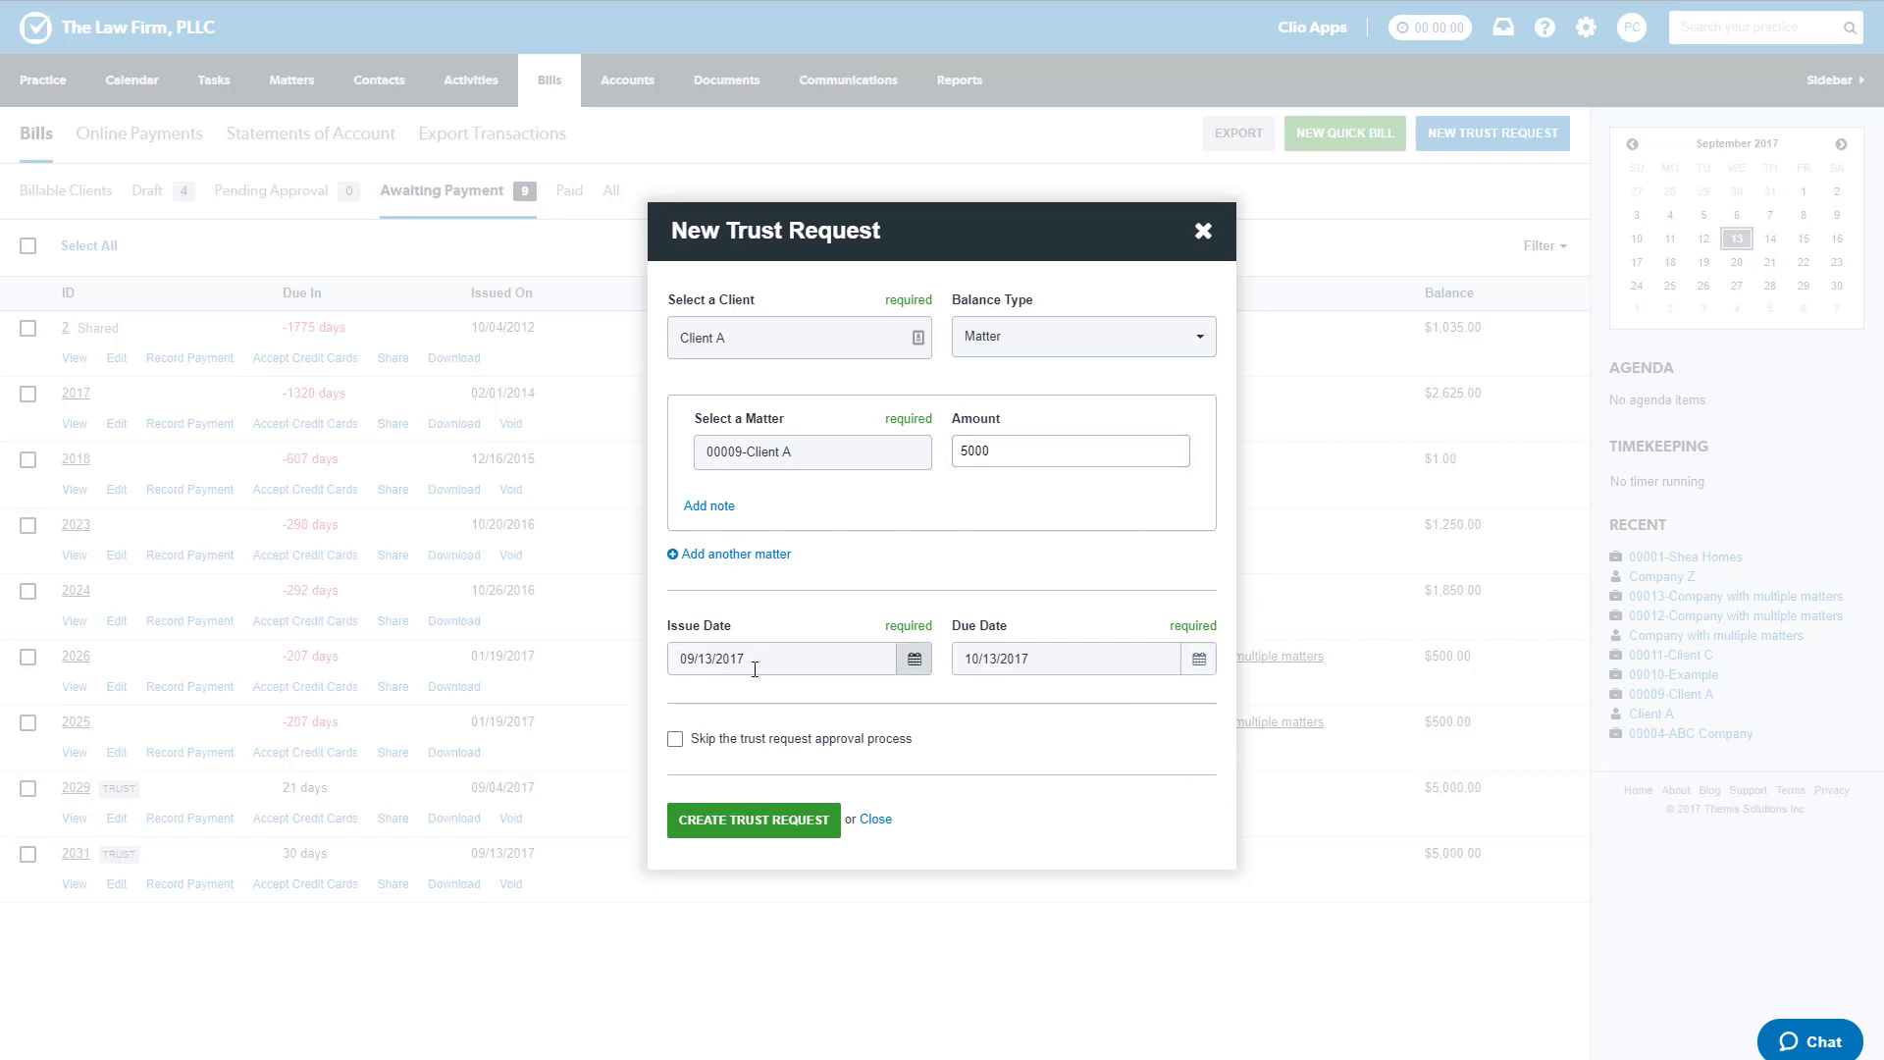
pyautogui.click(681, 742)
pyautogui.click(781, 824)
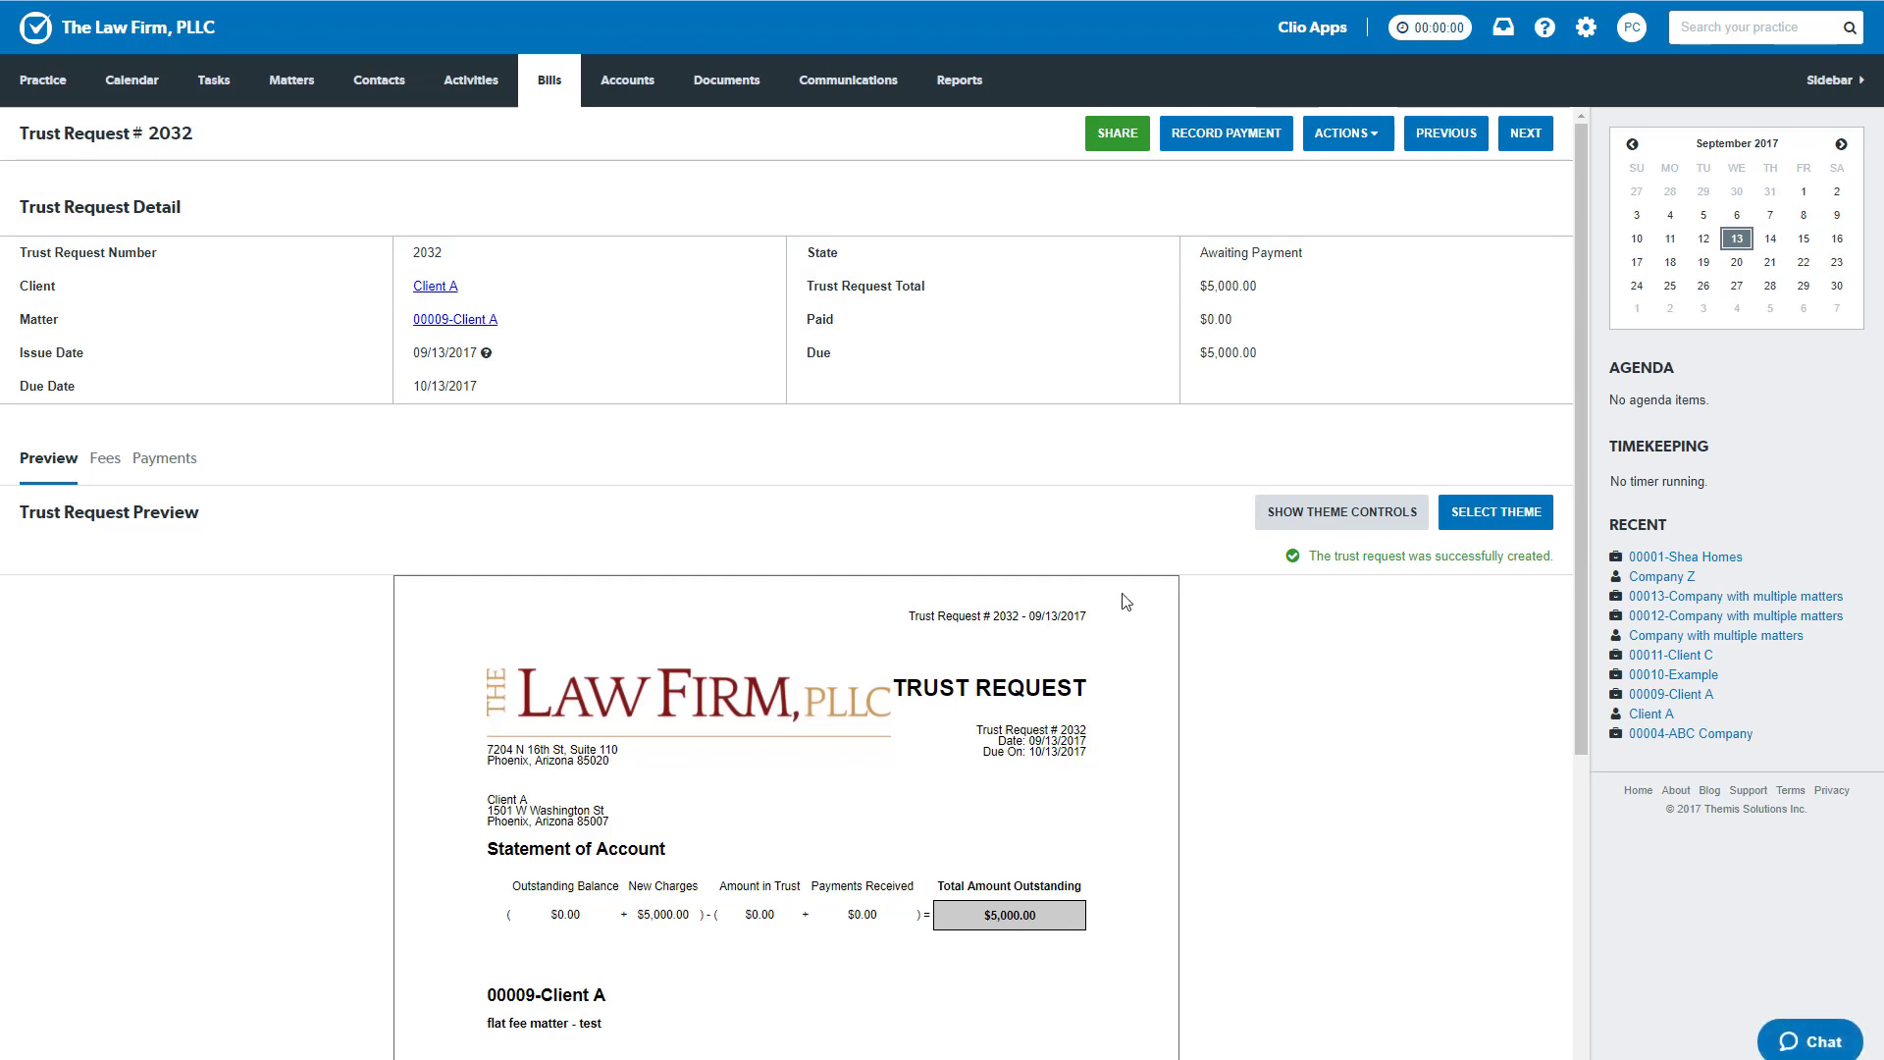
# - Review the trust request preview, then share the request via email with the contact found under "b" and close the sharing dialog
pyautogui.scroll(-5, 1354, 843)
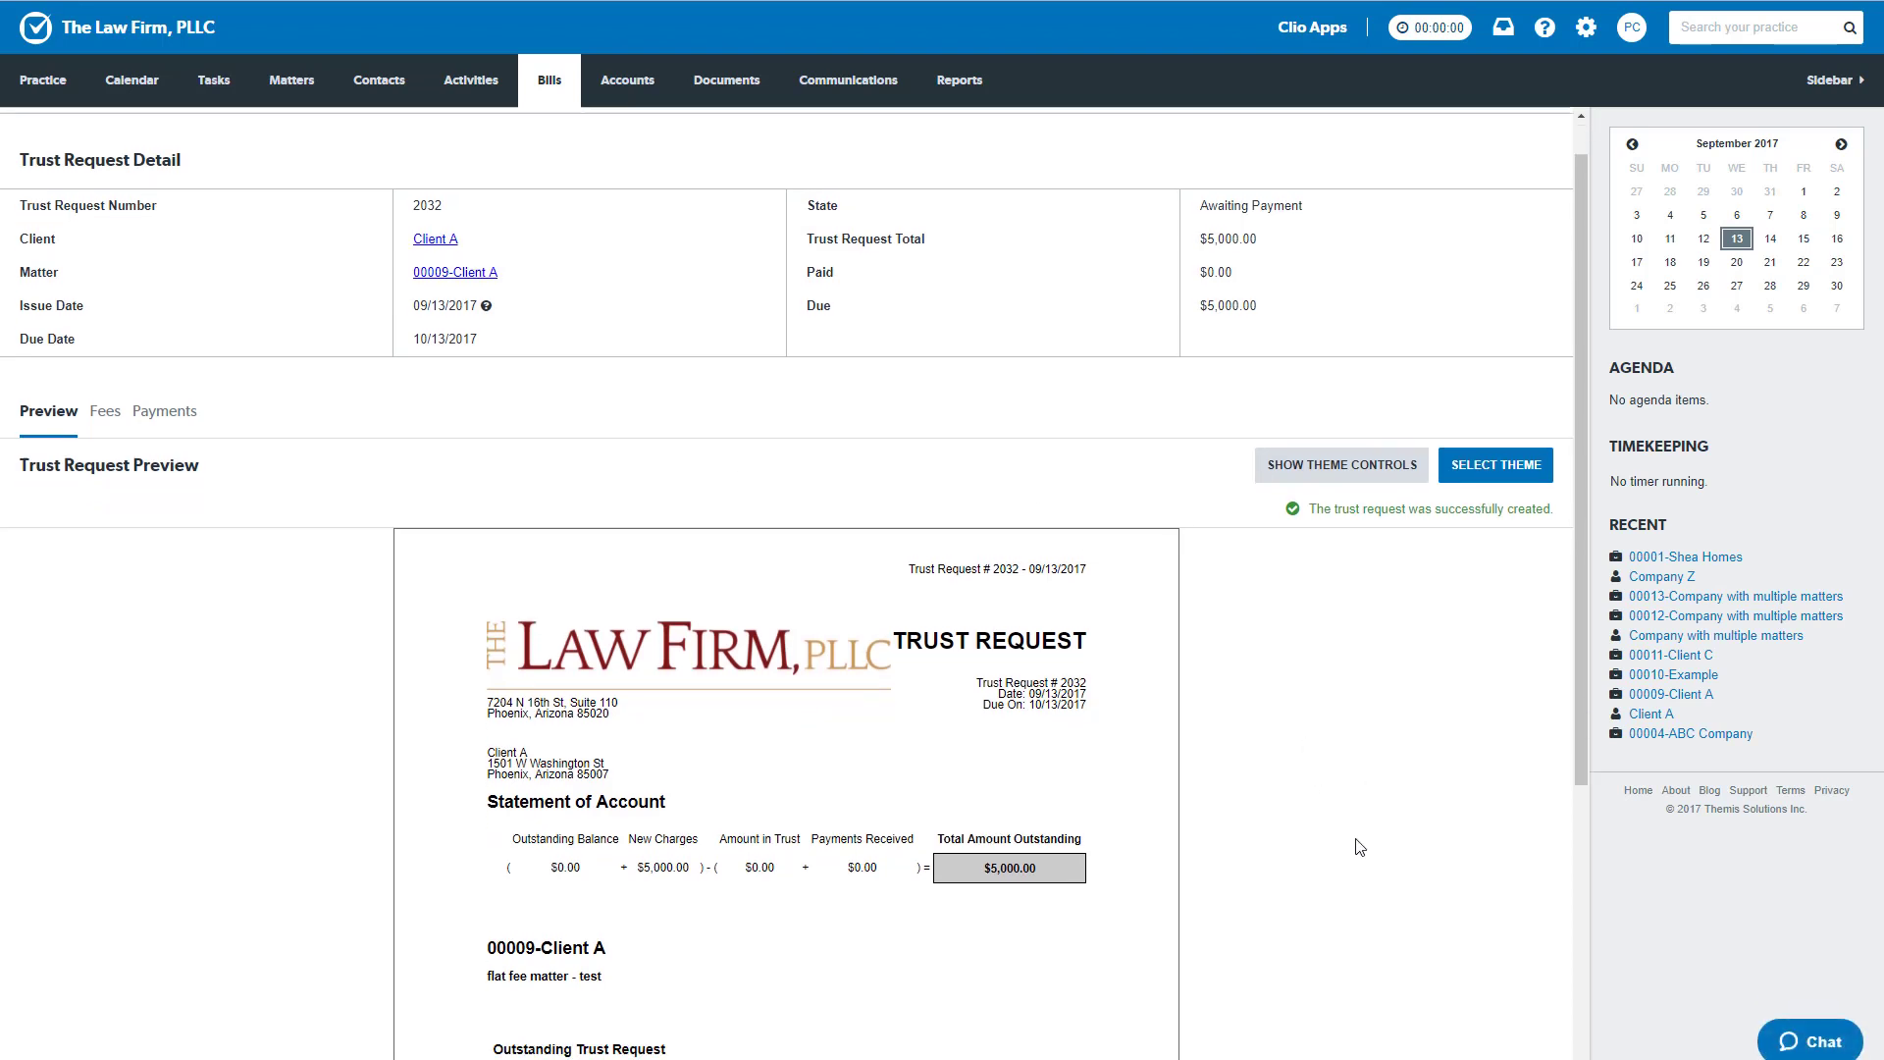
pyautogui.scroll(5, 1318, 801)
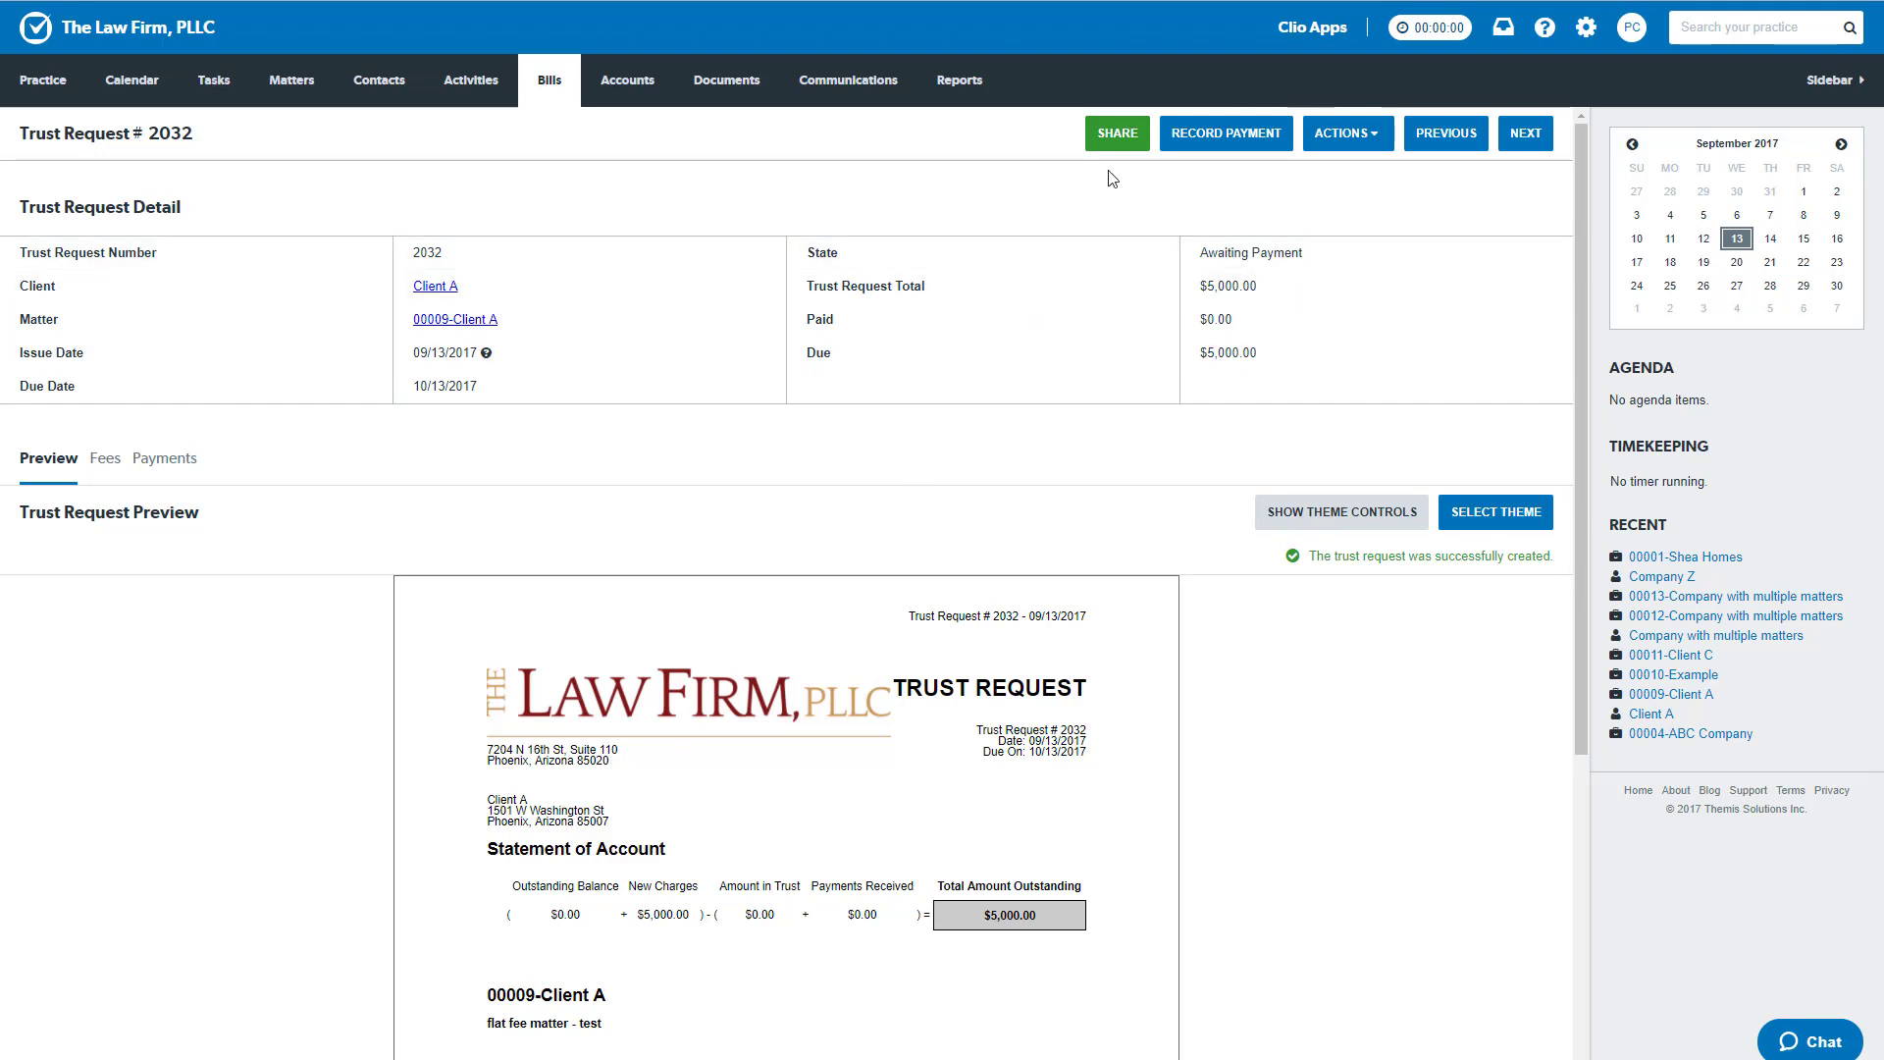
pyautogui.click(1113, 129)
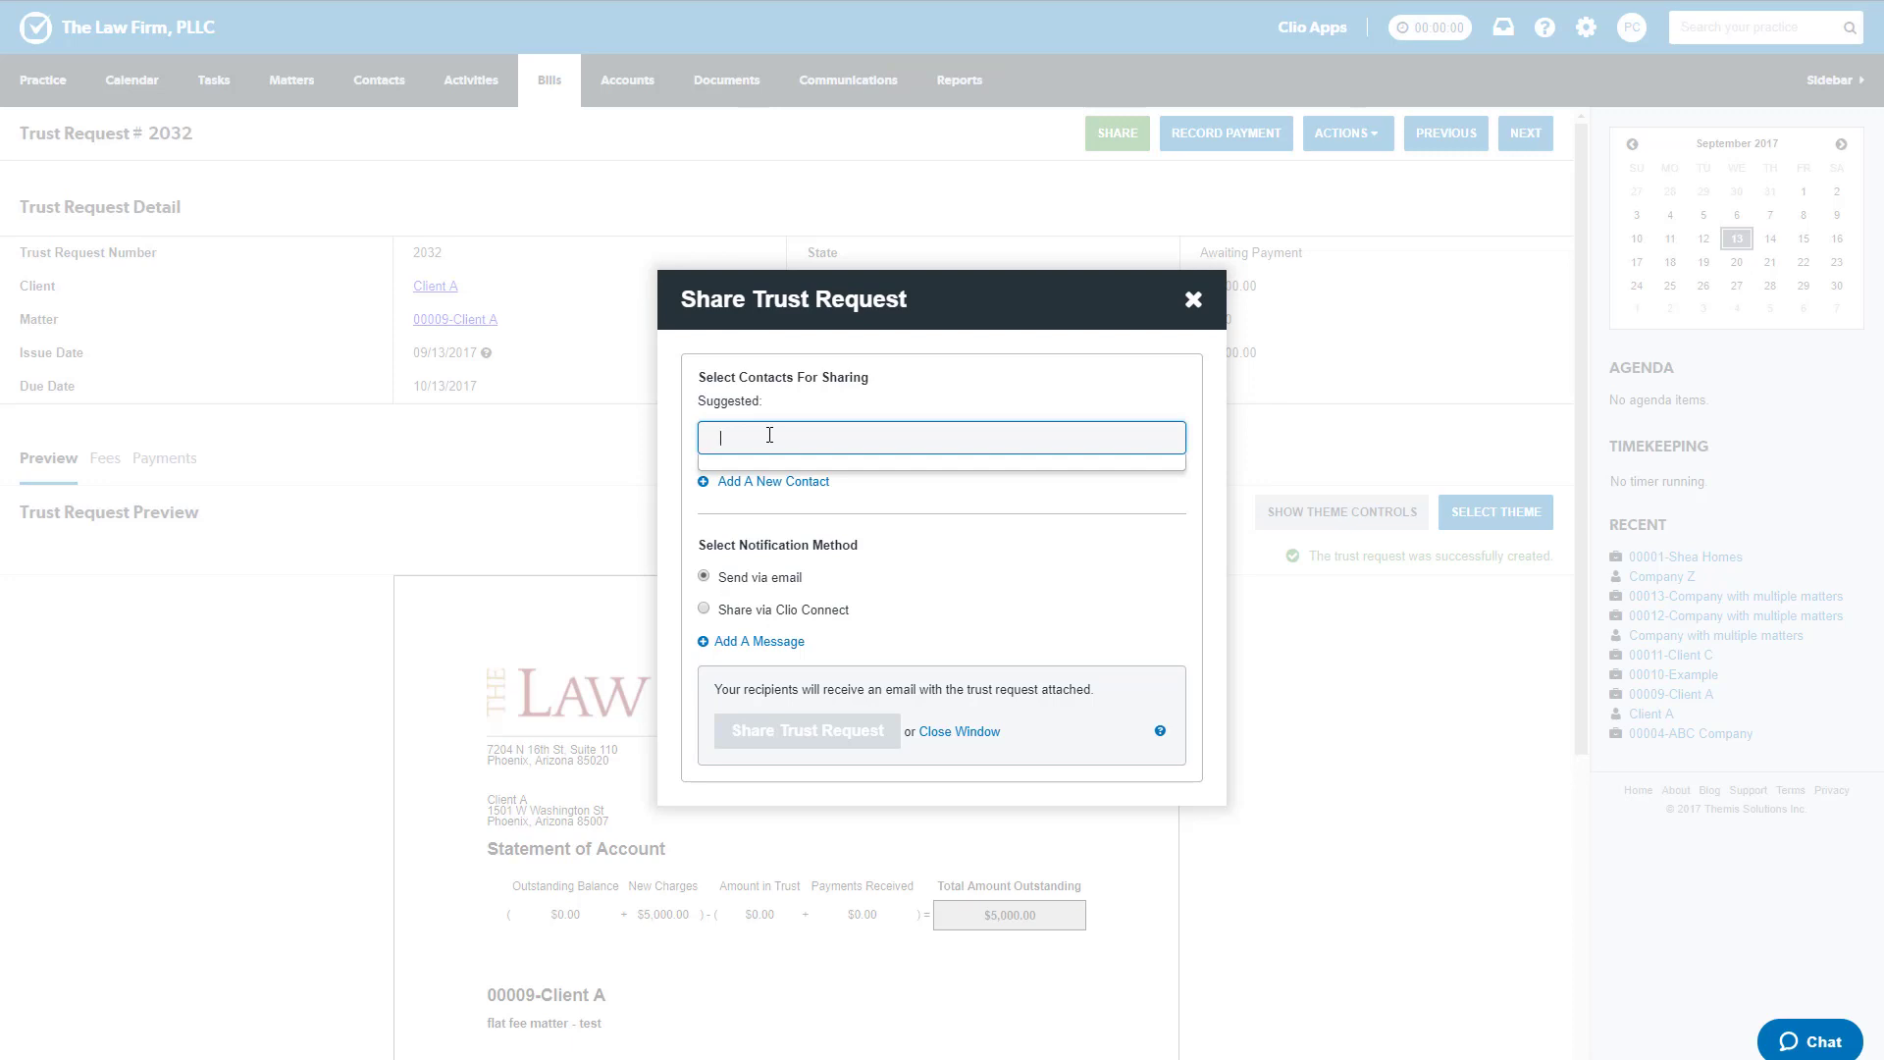
pyautogui.write('b')
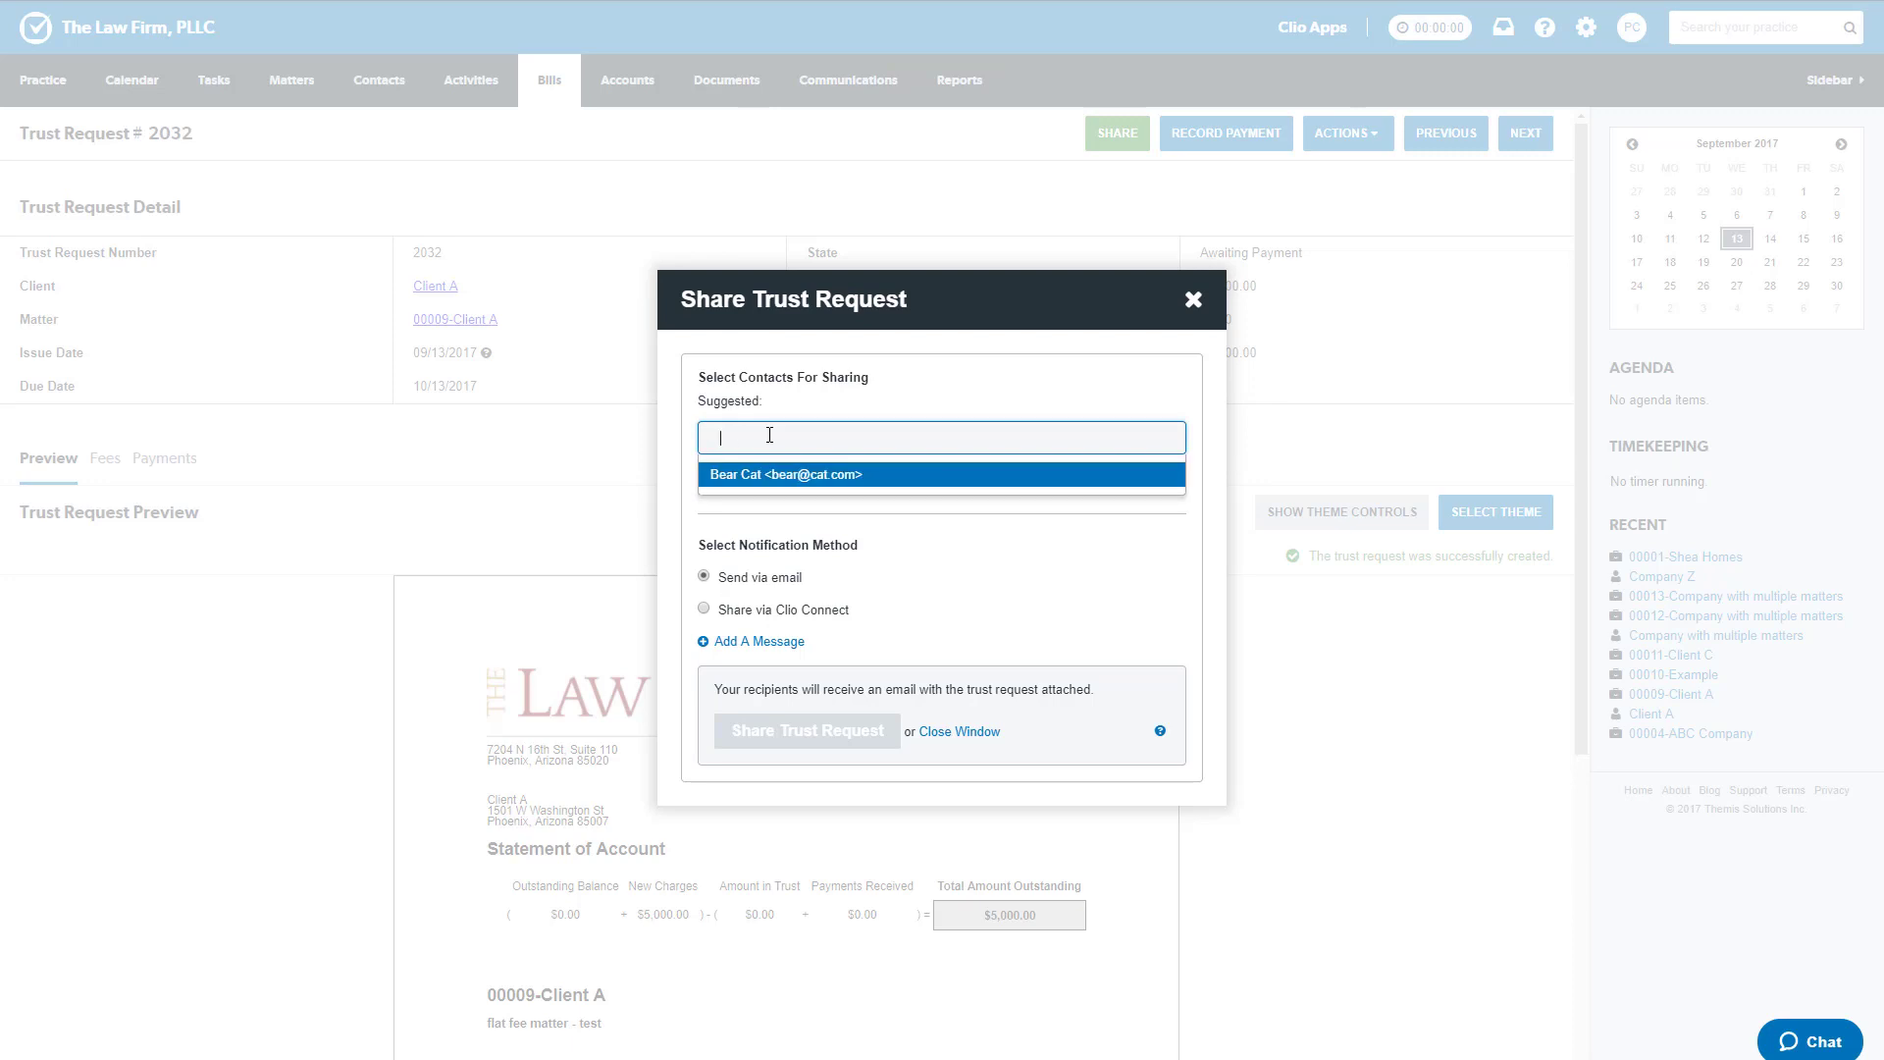
pyautogui.click(798, 478)
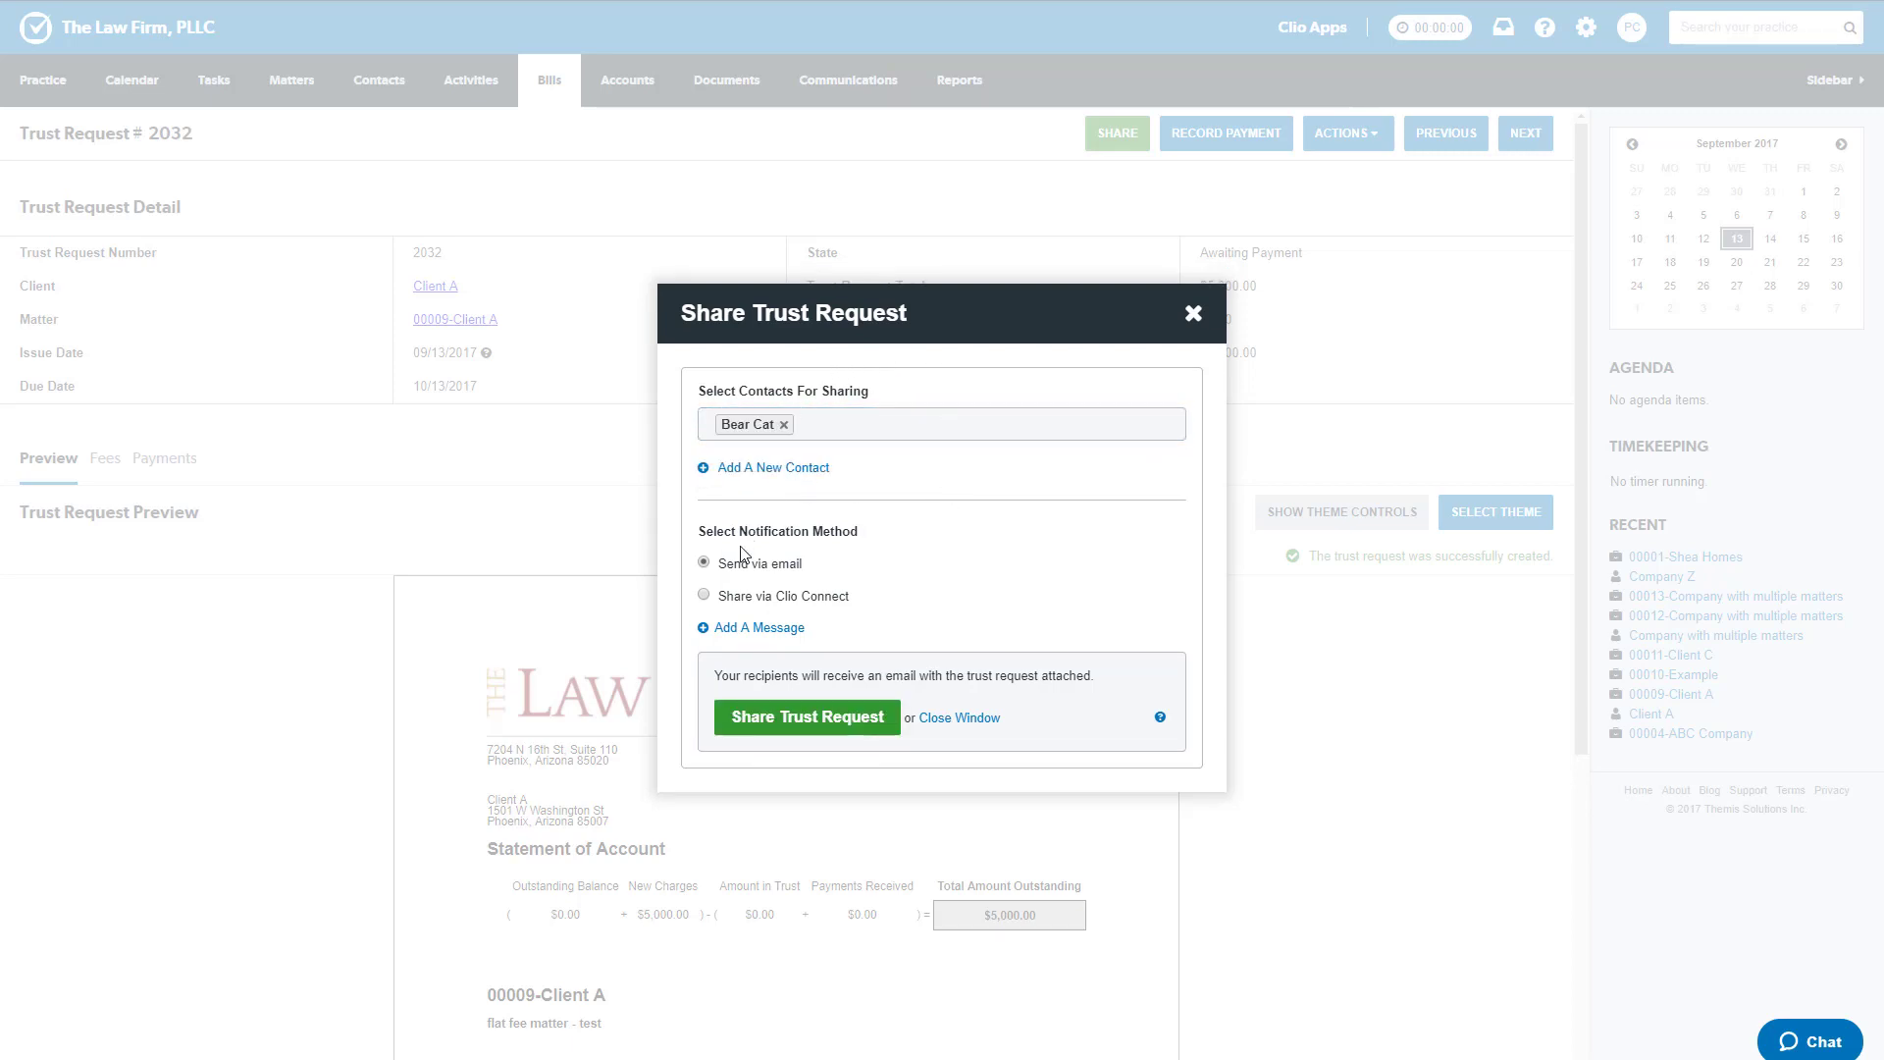
pyautogui.click(808, 717)
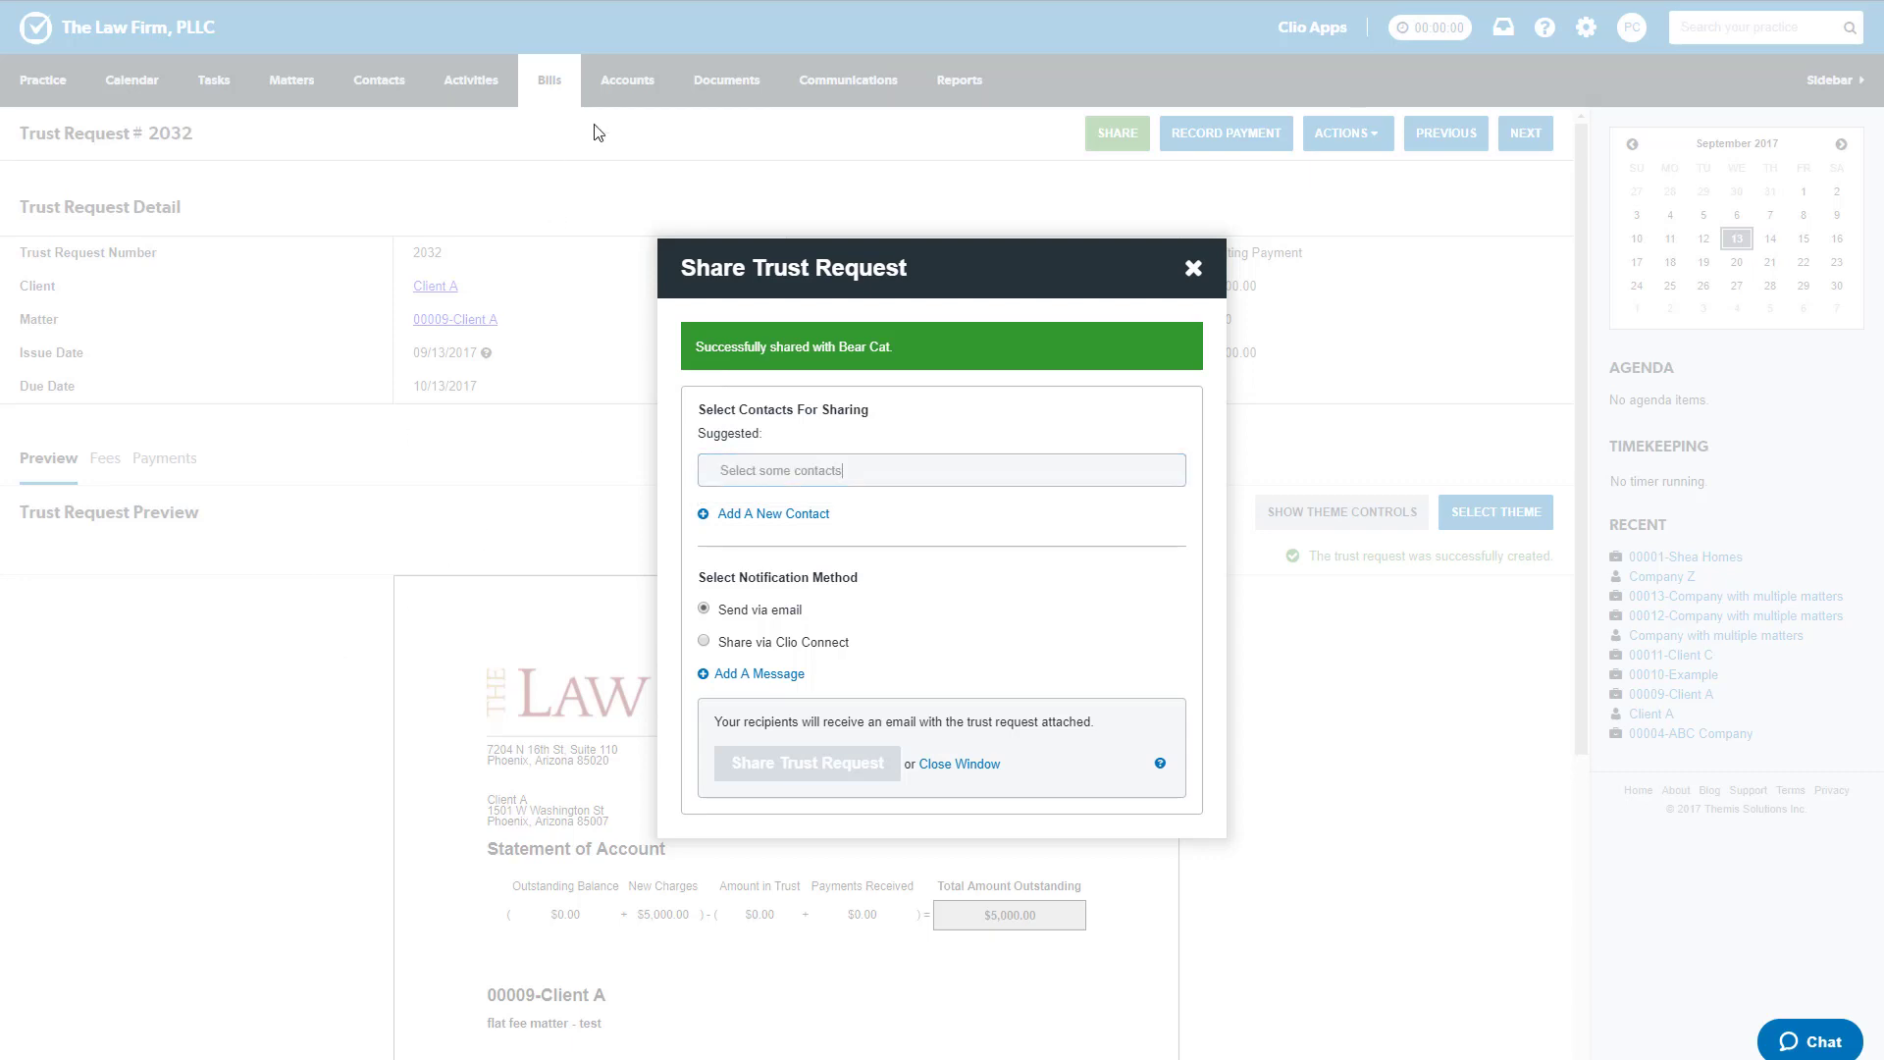
pyautogui.click(1192, 265)
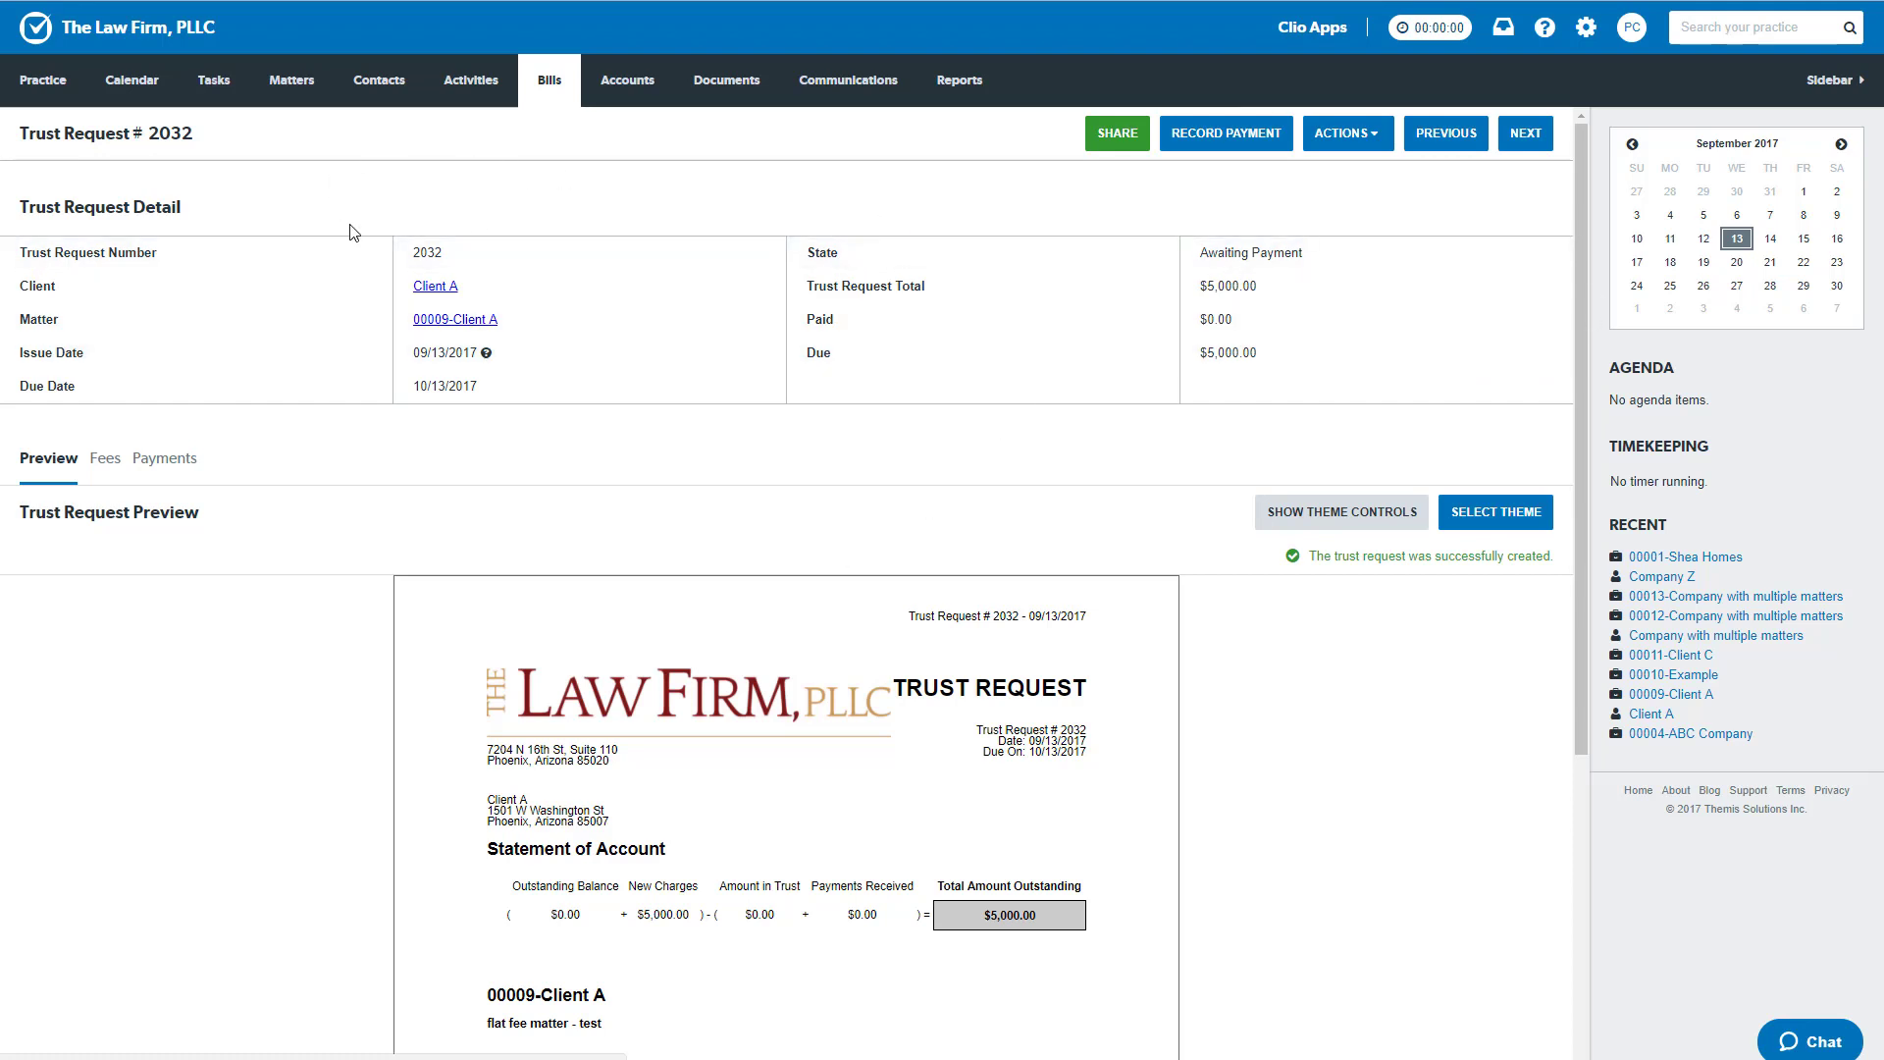
# - Start another new trust request from the bills list for Client A with the balance type Matter
pyautogui.click(551, 82)
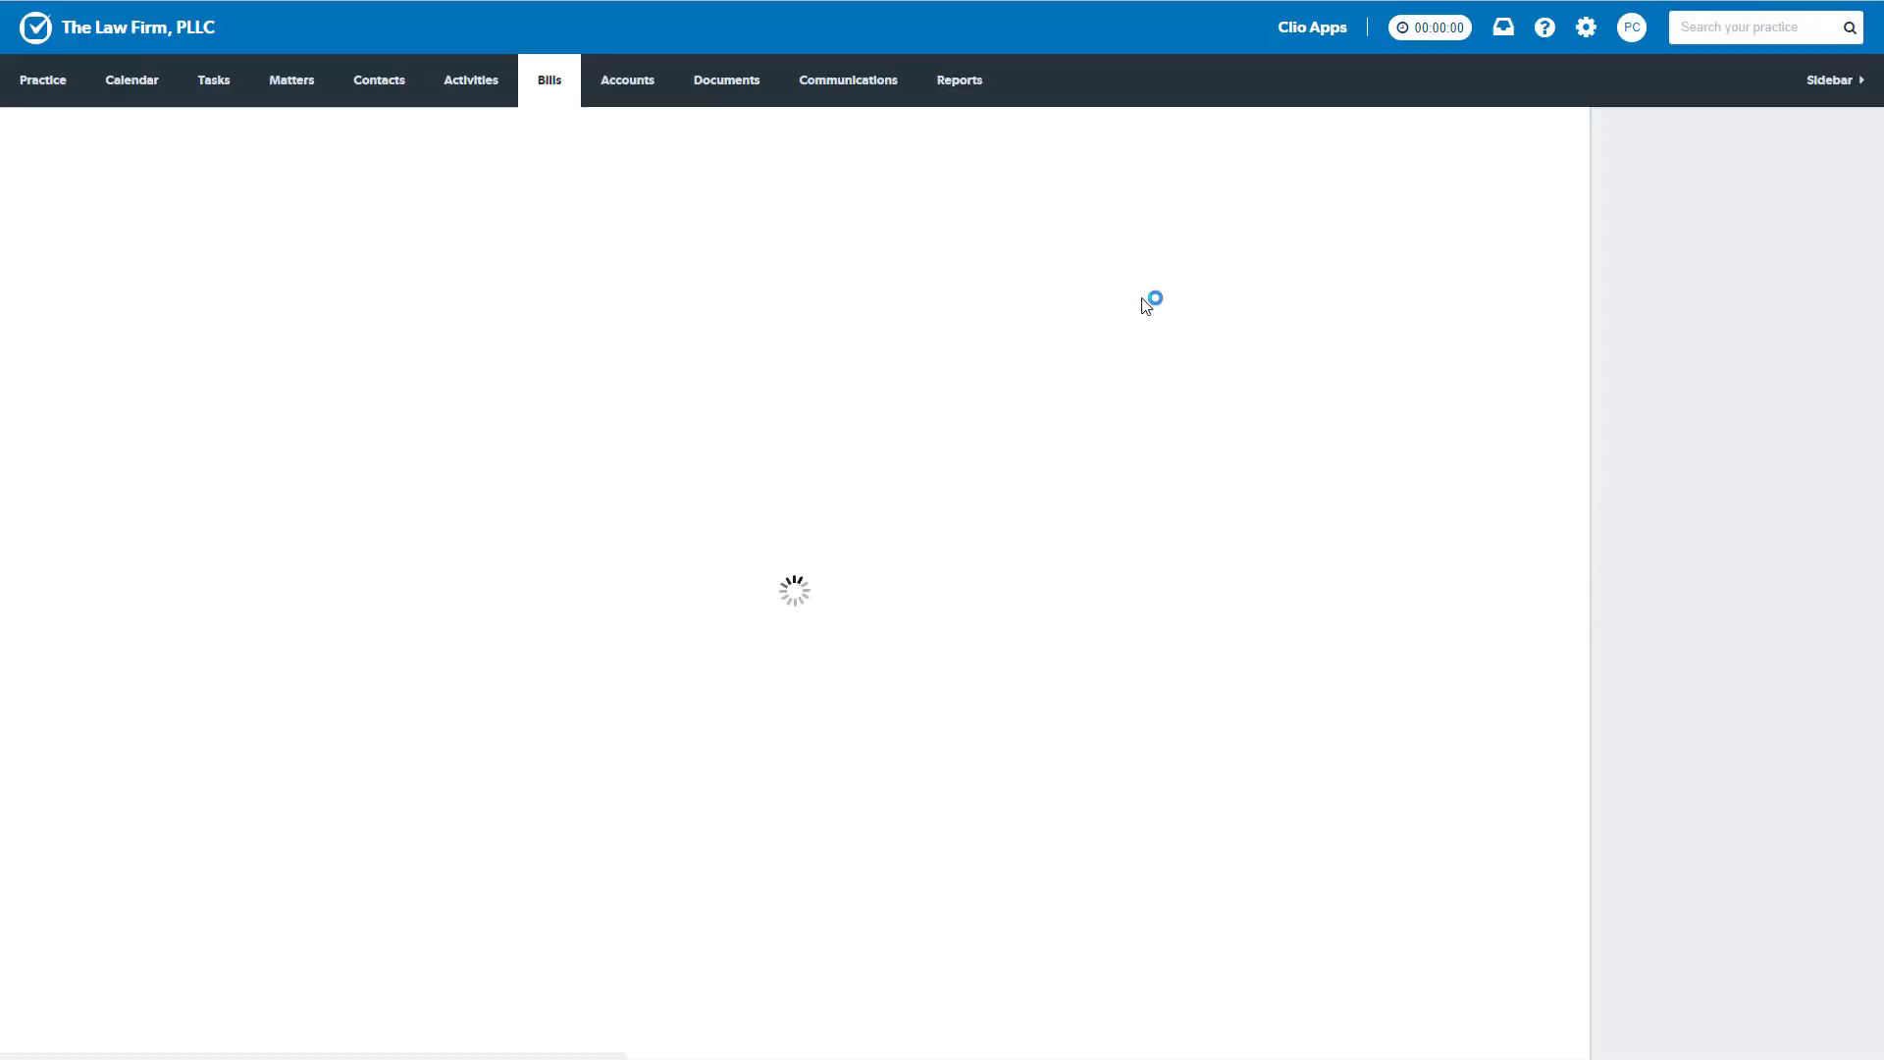
pyautogui.click(1508, 147)
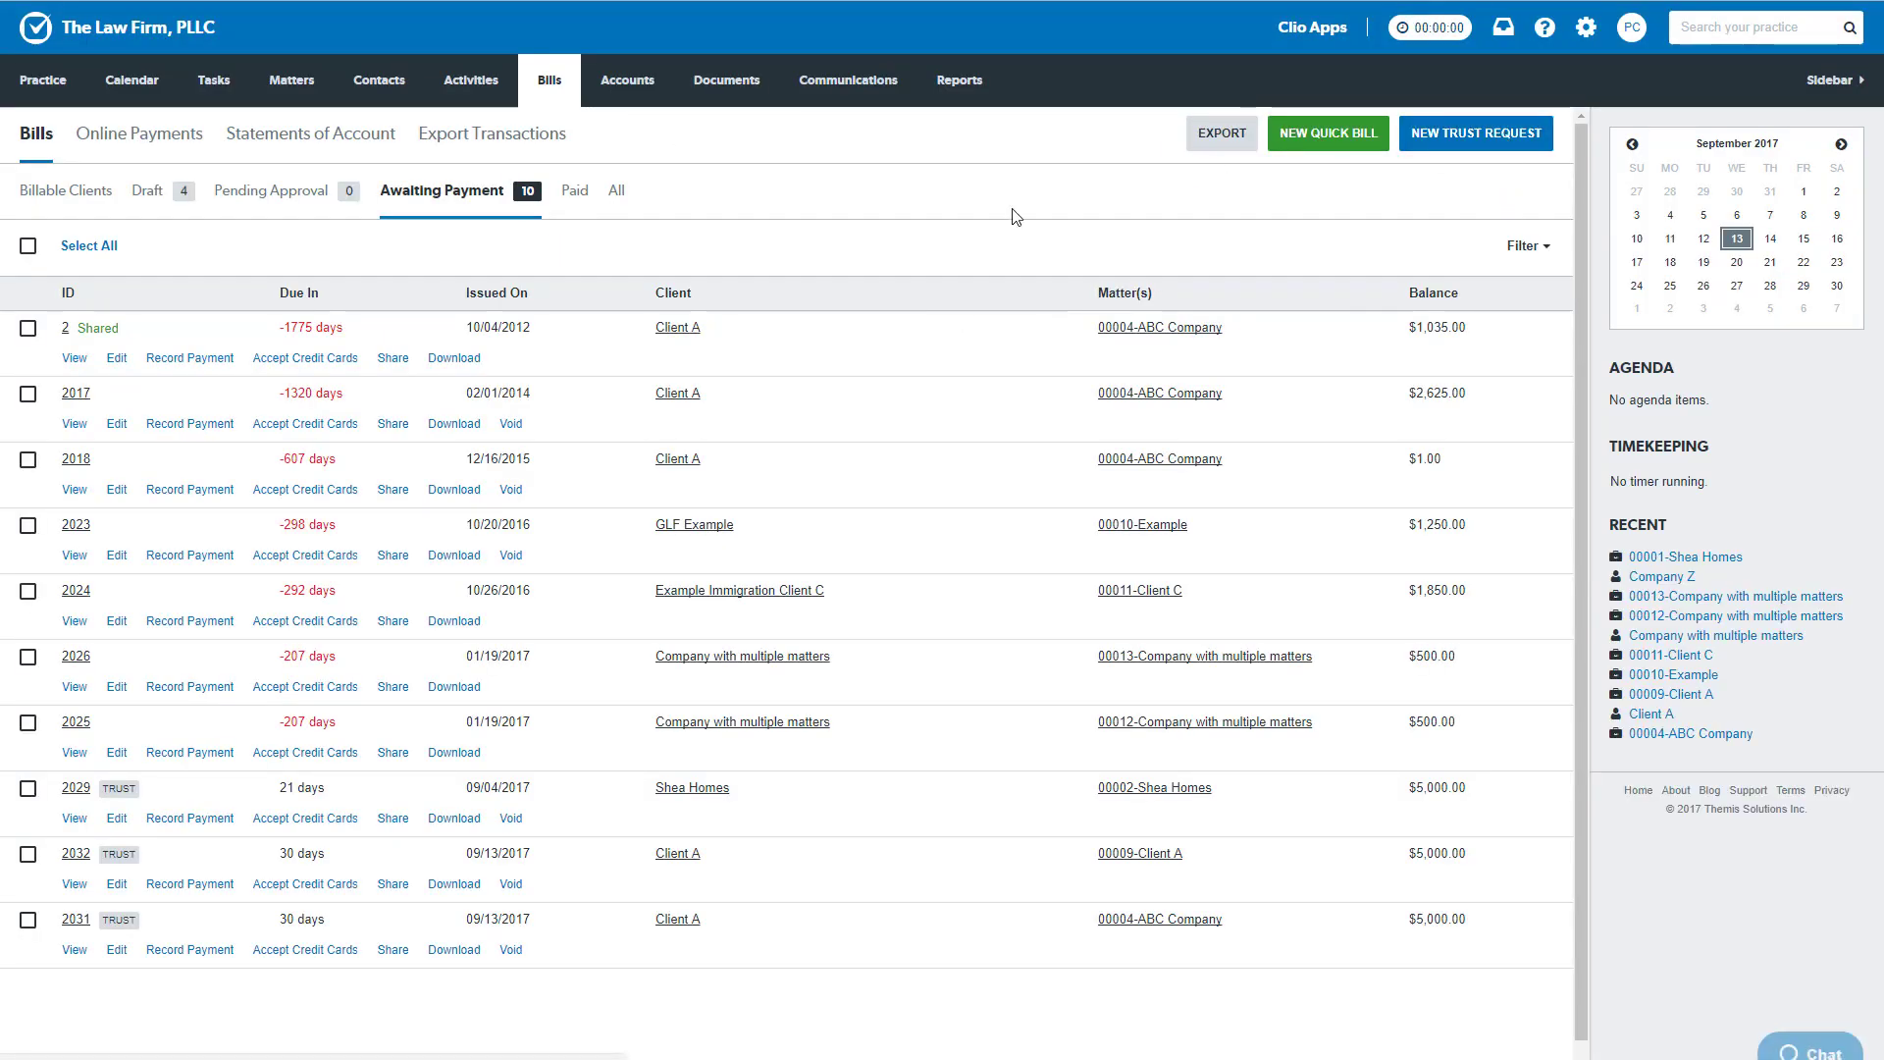
pyautogui.click(794, 386)
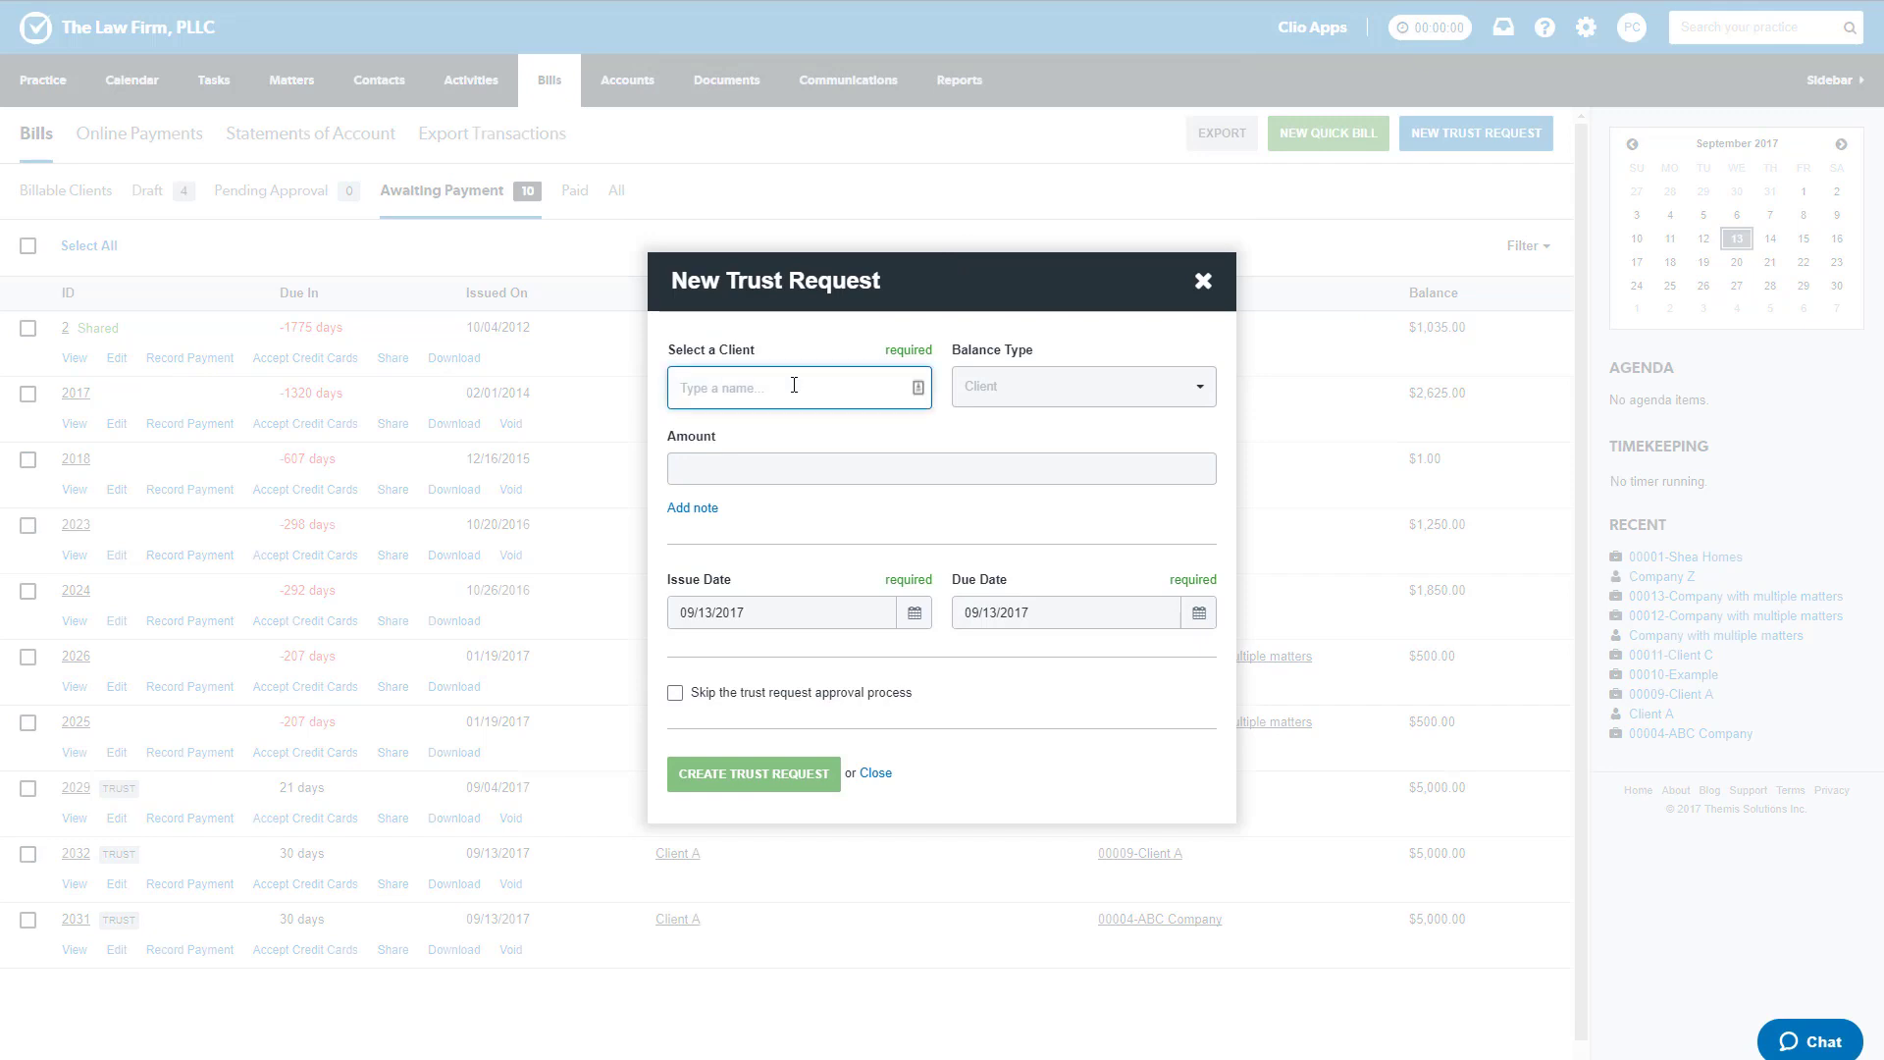
pyautogui.write('clien')
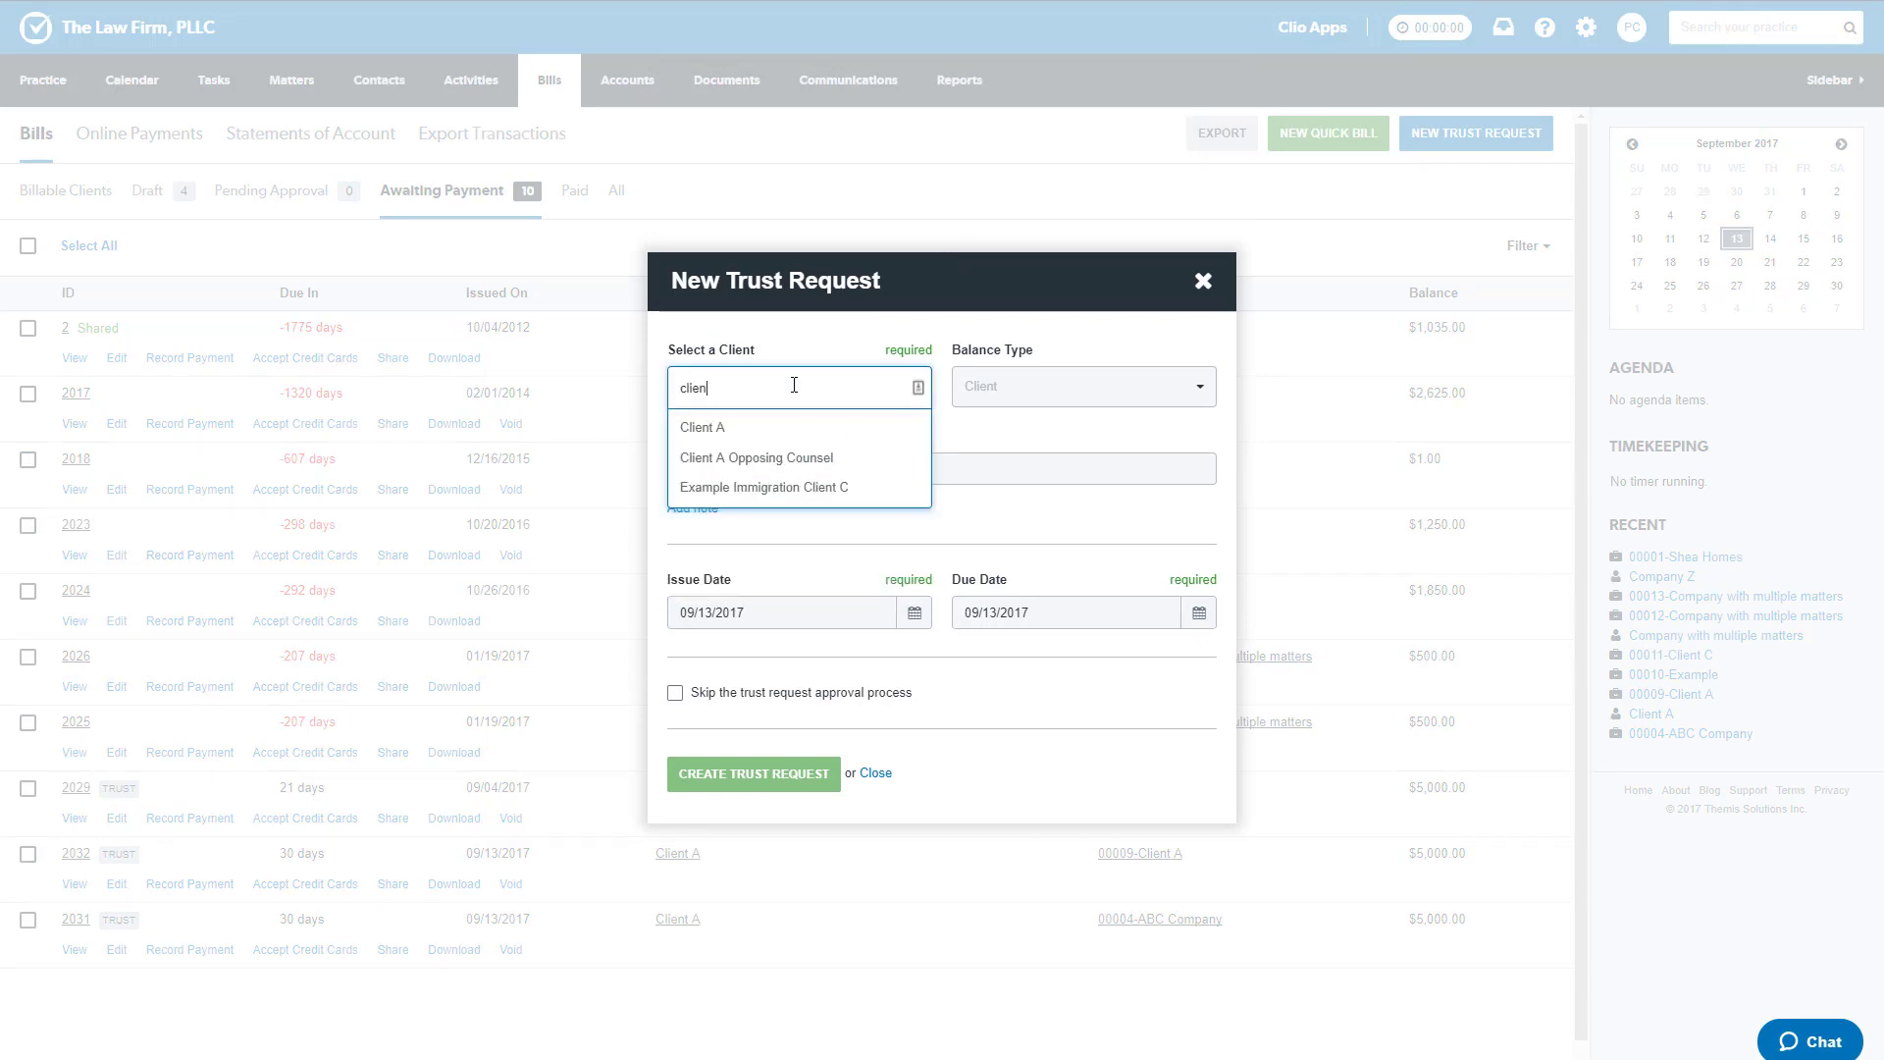
pyautogui.click(769, 427)
pyautogui.click(1038, 386)
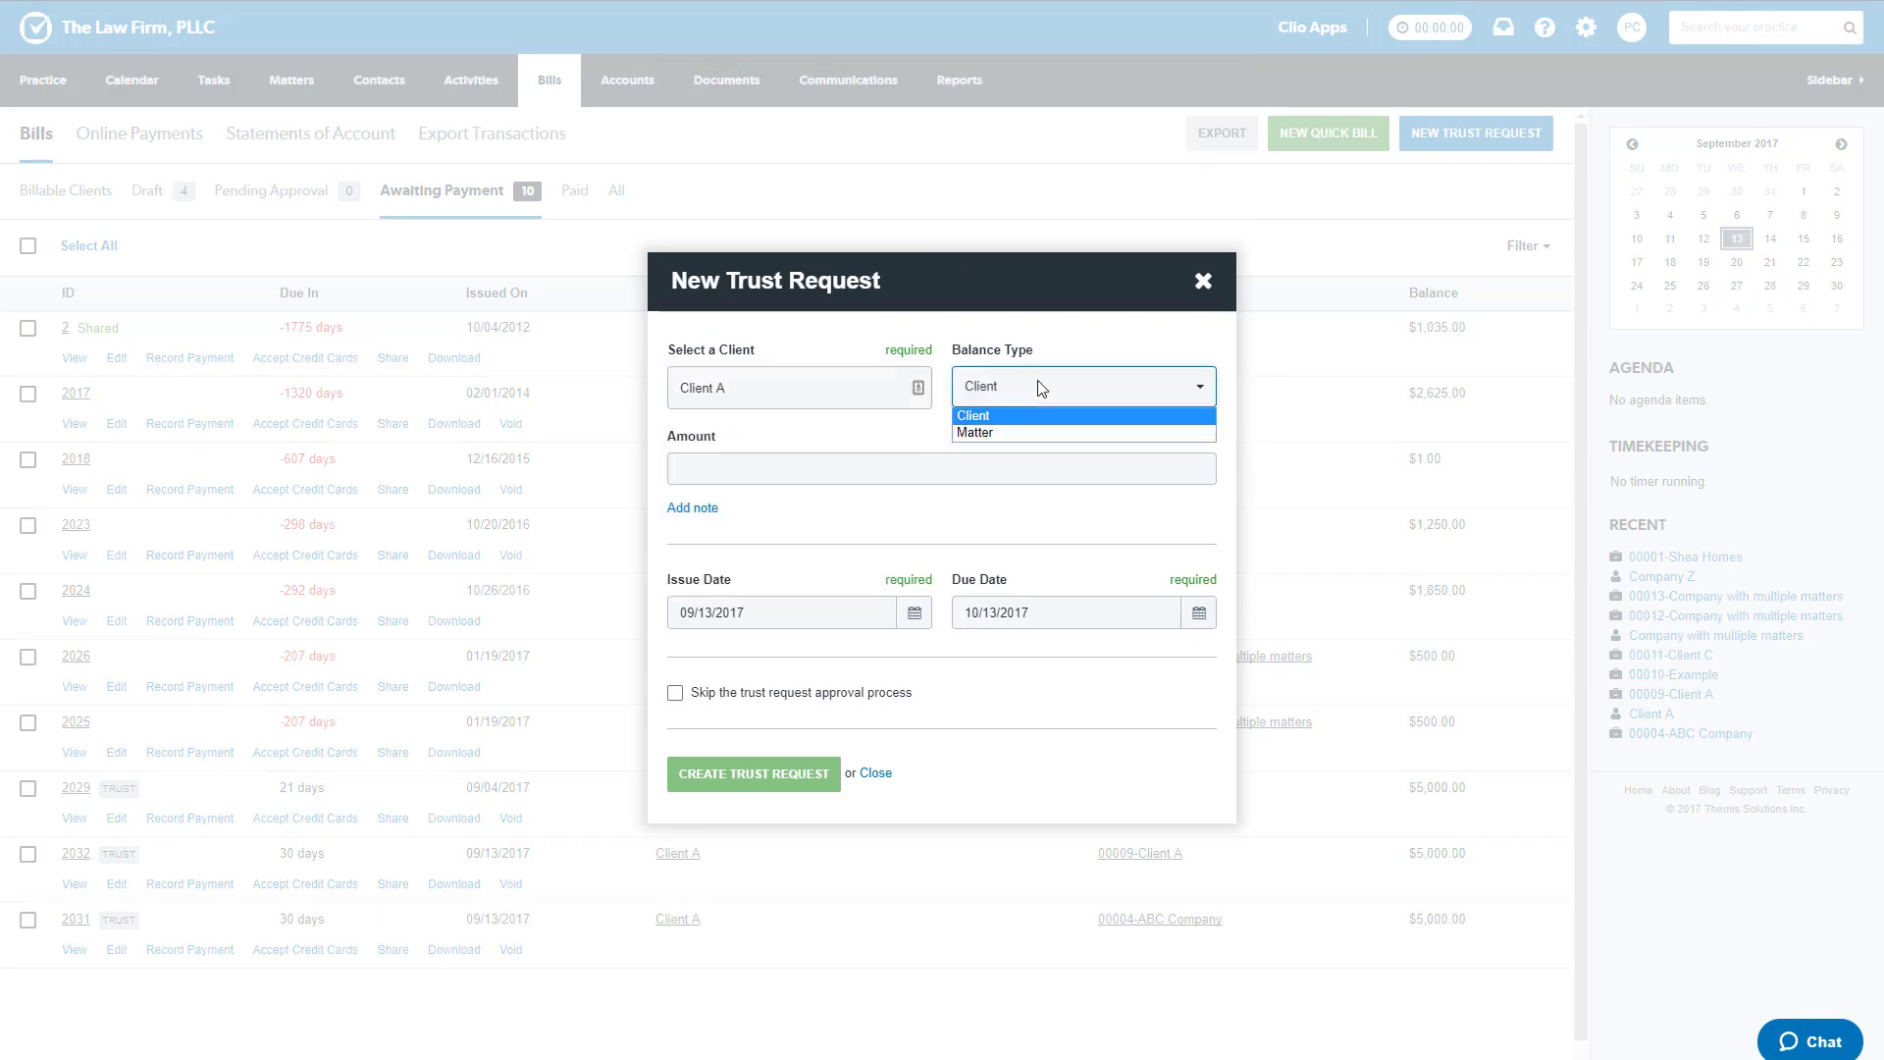
pyautogui.click(1010, 433)
# - Assign matter 00009-Client A to the new trust request and enter an amount of 5000
pyautogui.click(795, 422)
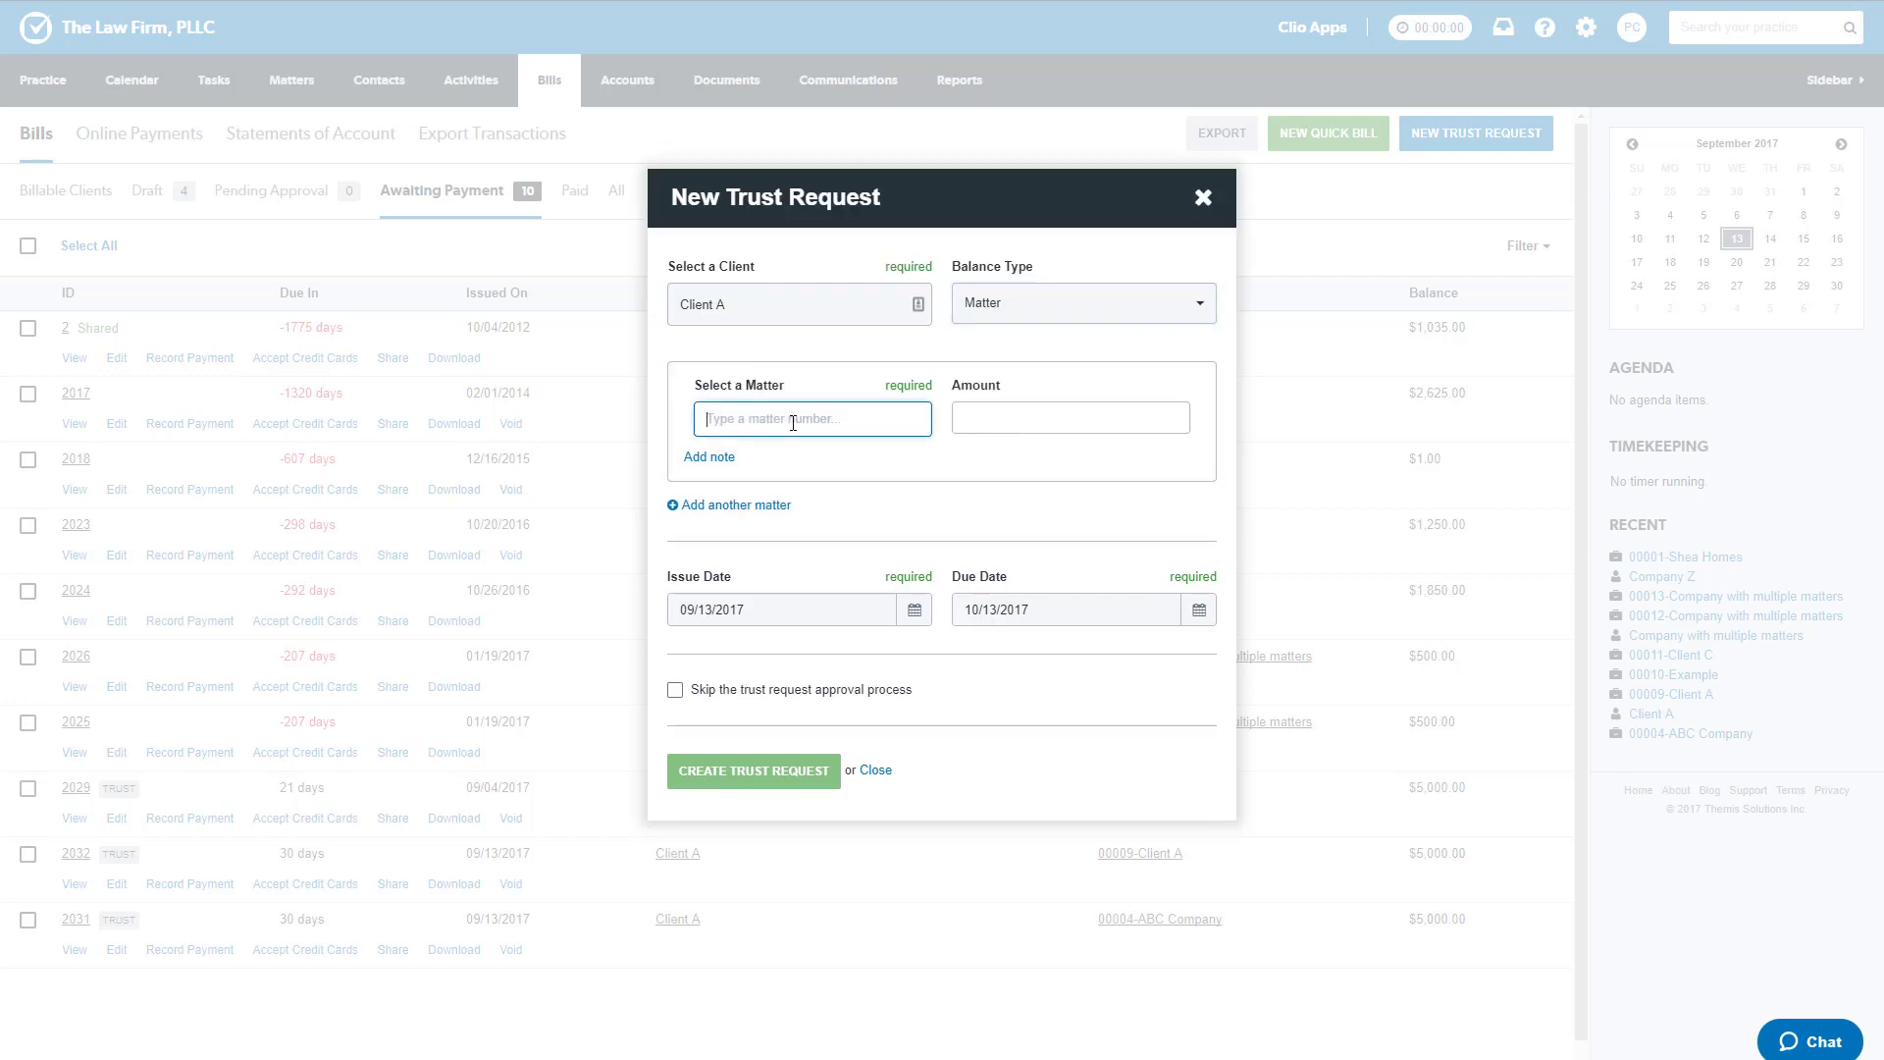
pyautogui.write('cli')
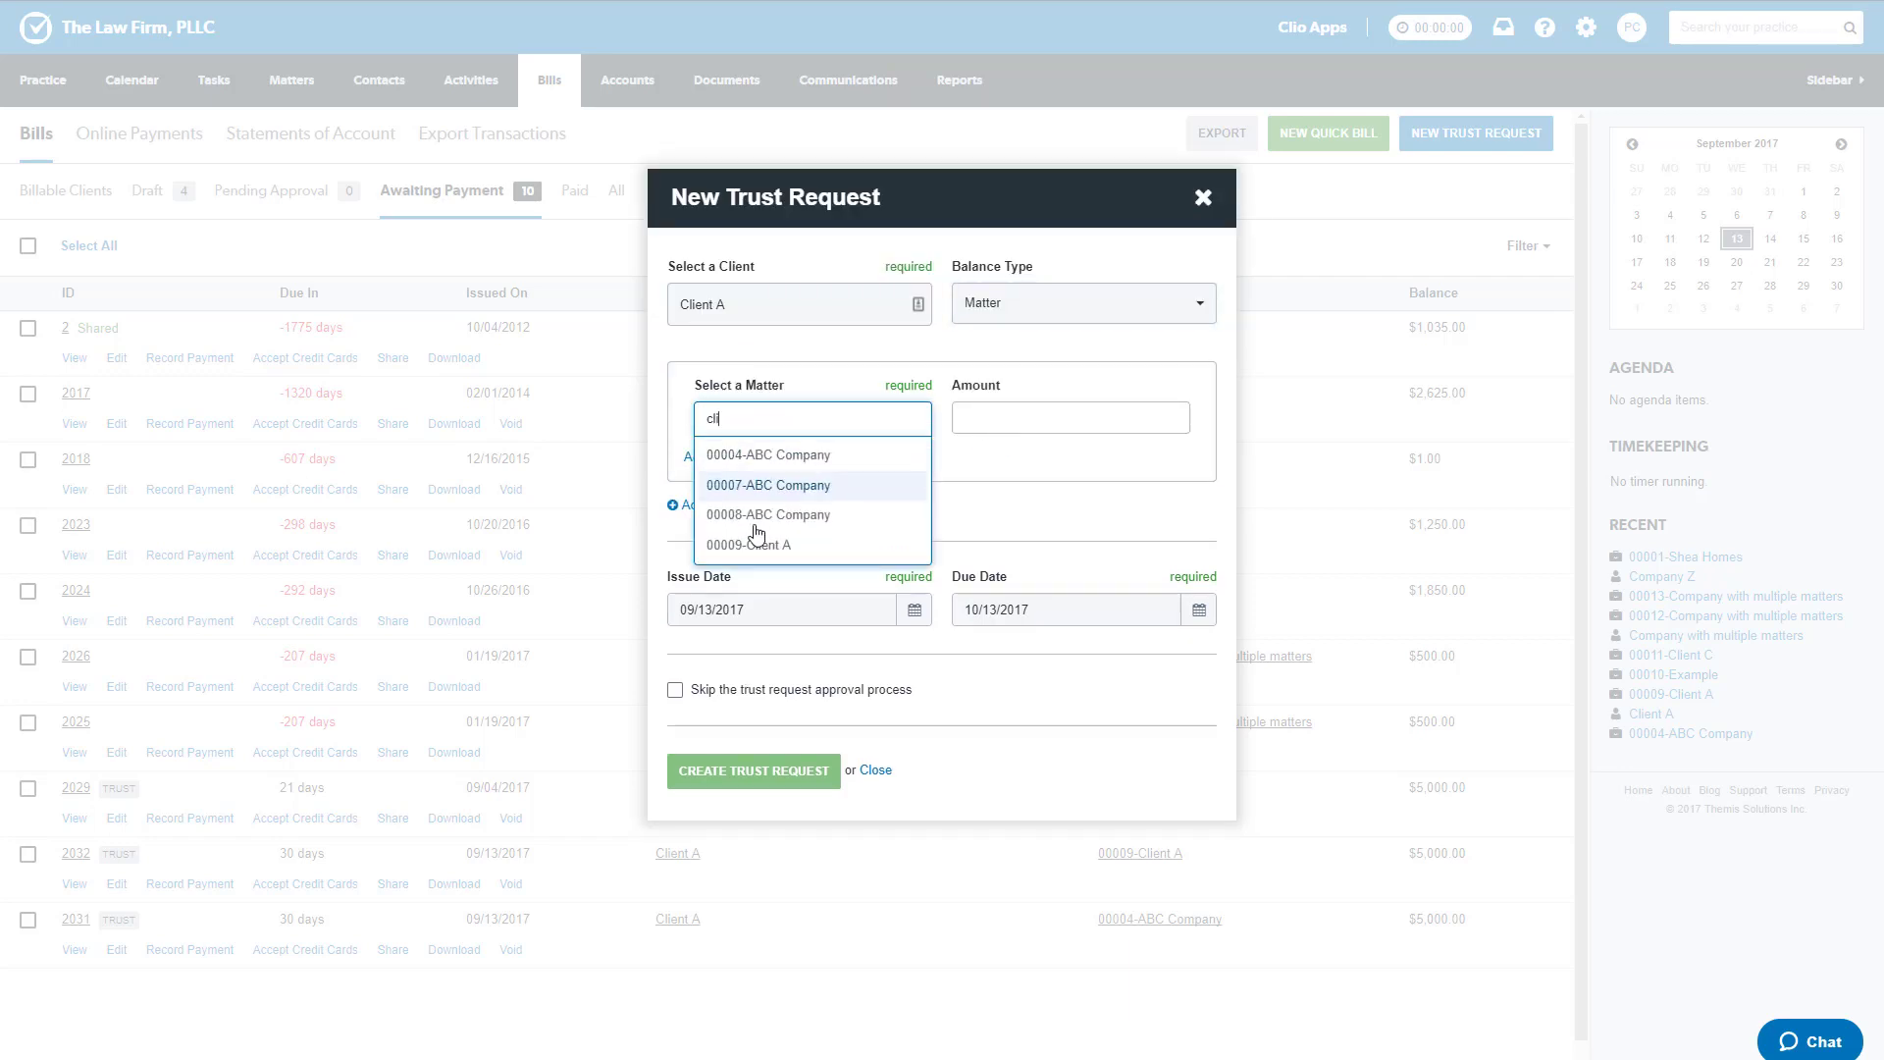
pyautogui.click(766, 546)
pyautogui.click(995, 414)
pyautogui.write('5')
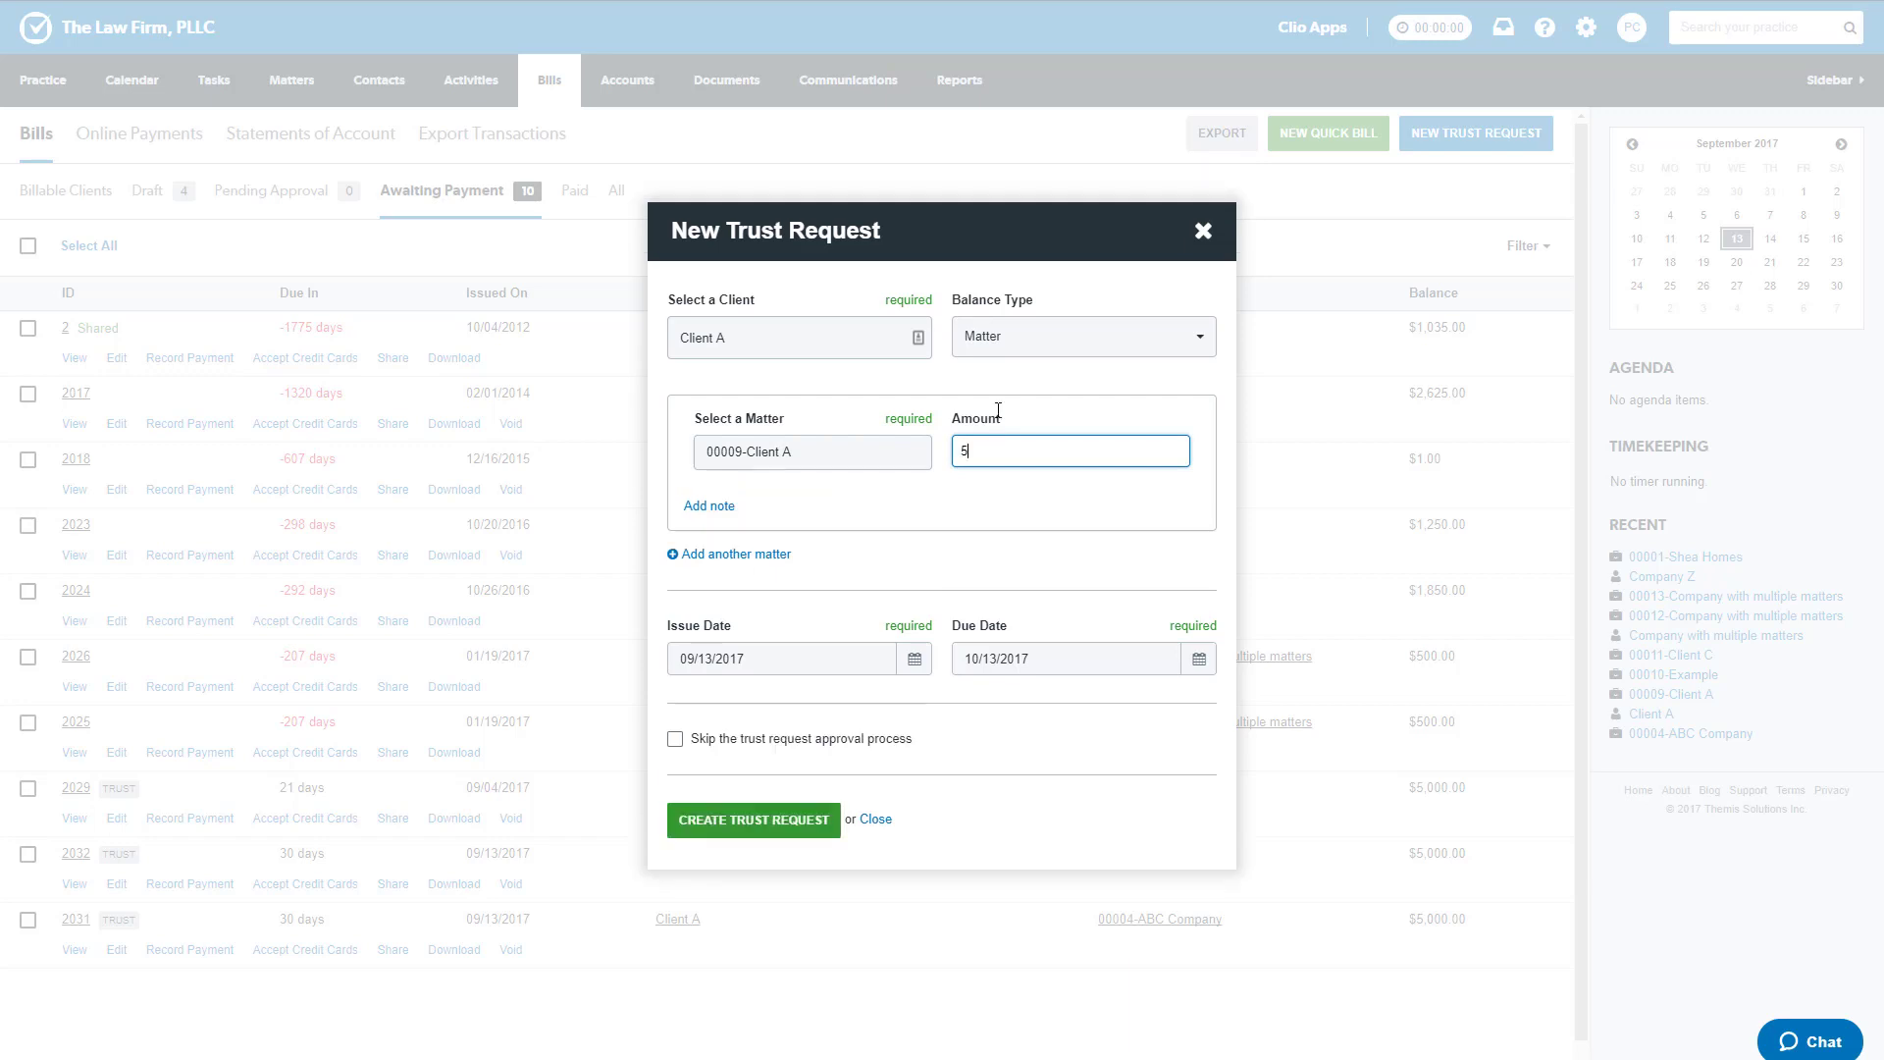
pyautogui.write('000')
pyautogui.click(991, 505)
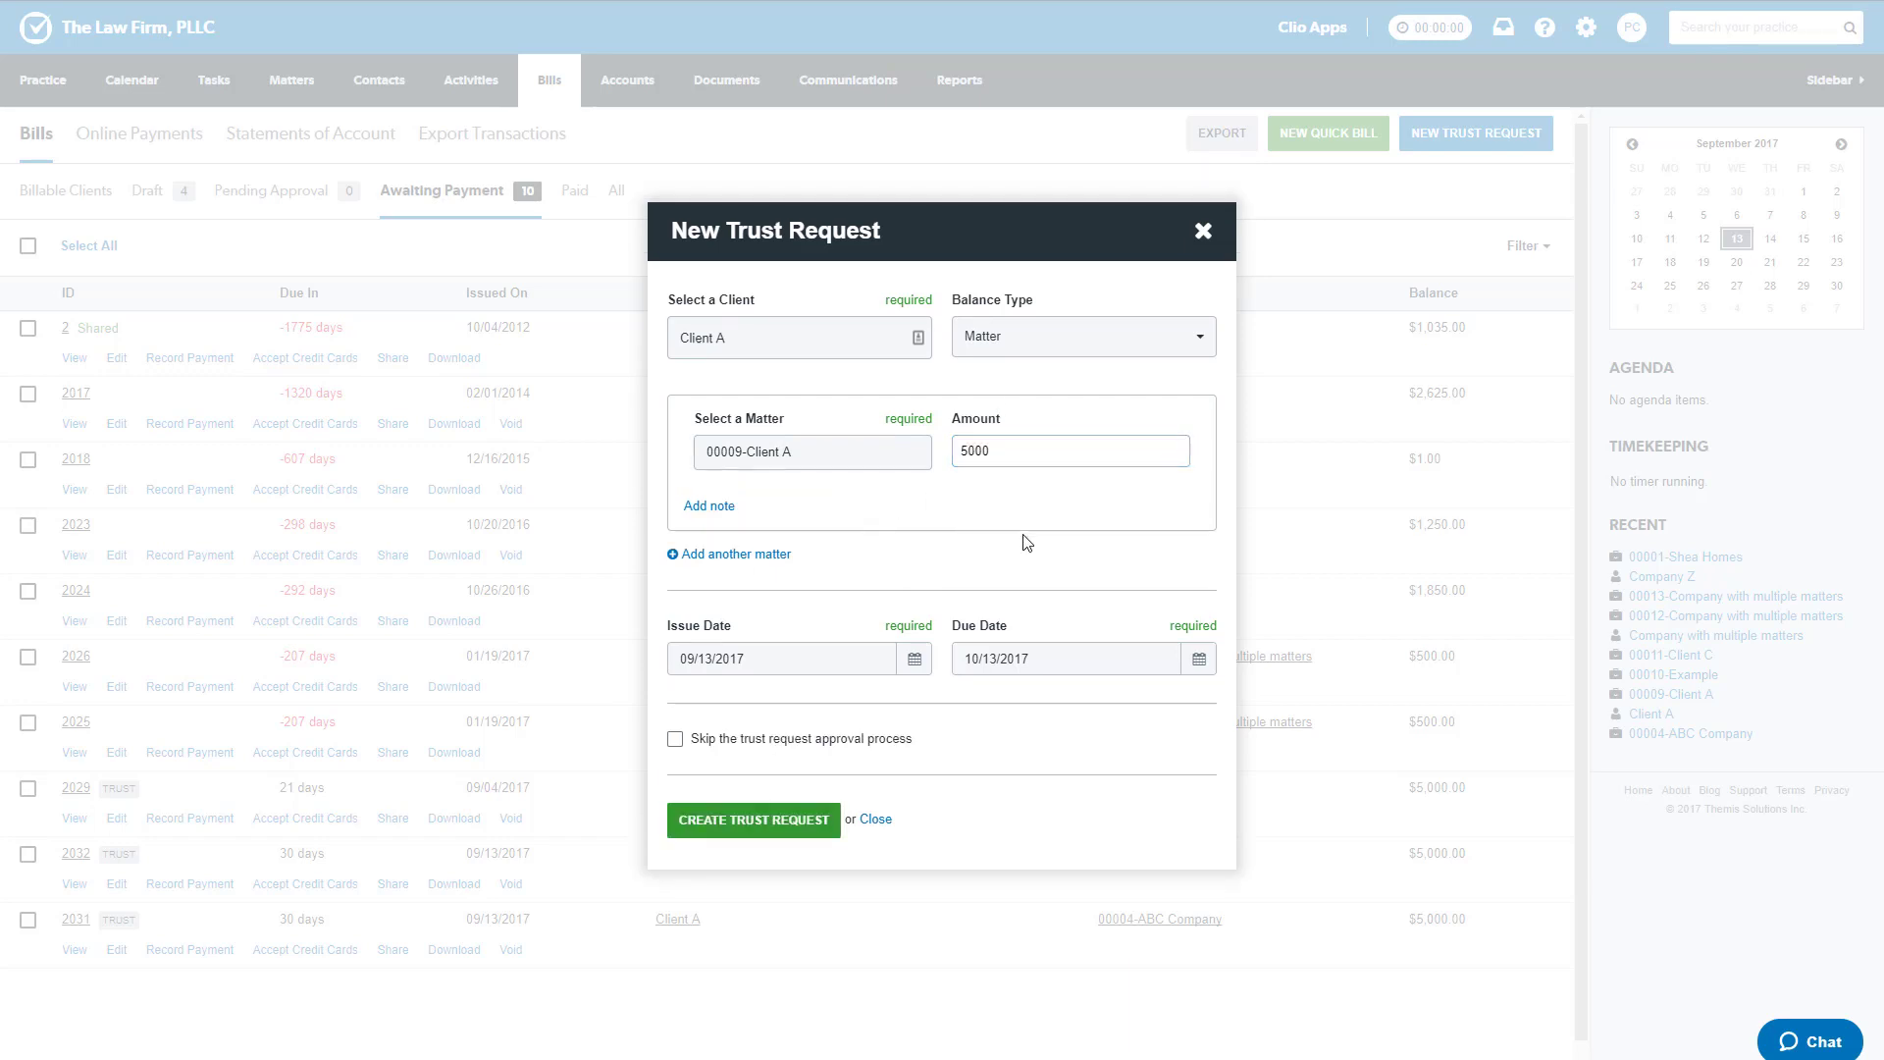
# - Skip the approval process for this trust request and create it
pyautogui.click(684, 740)
pyautogui.click(778, 824)
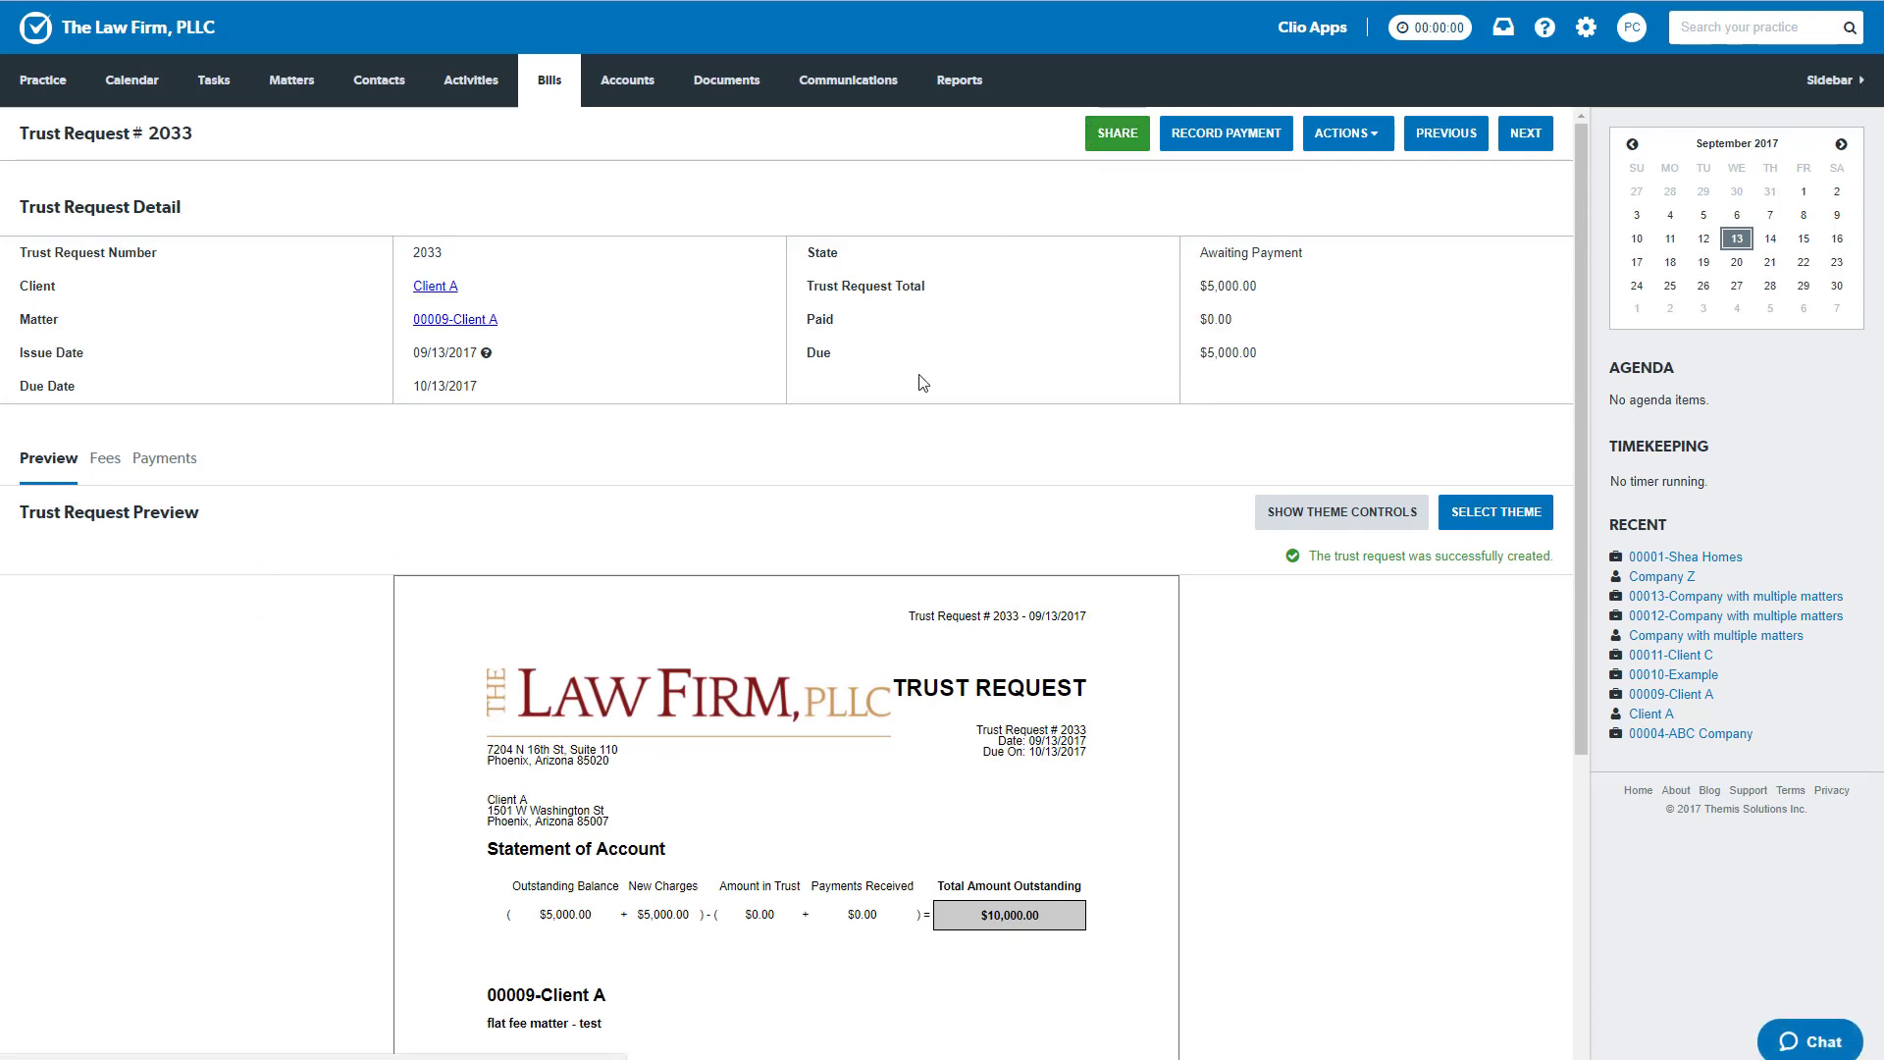
# - Record a 5000.00 direct payment into BofA IOLTA for trust request 2033 in the bills awaiting payment
pyautogui.click(549, 87)
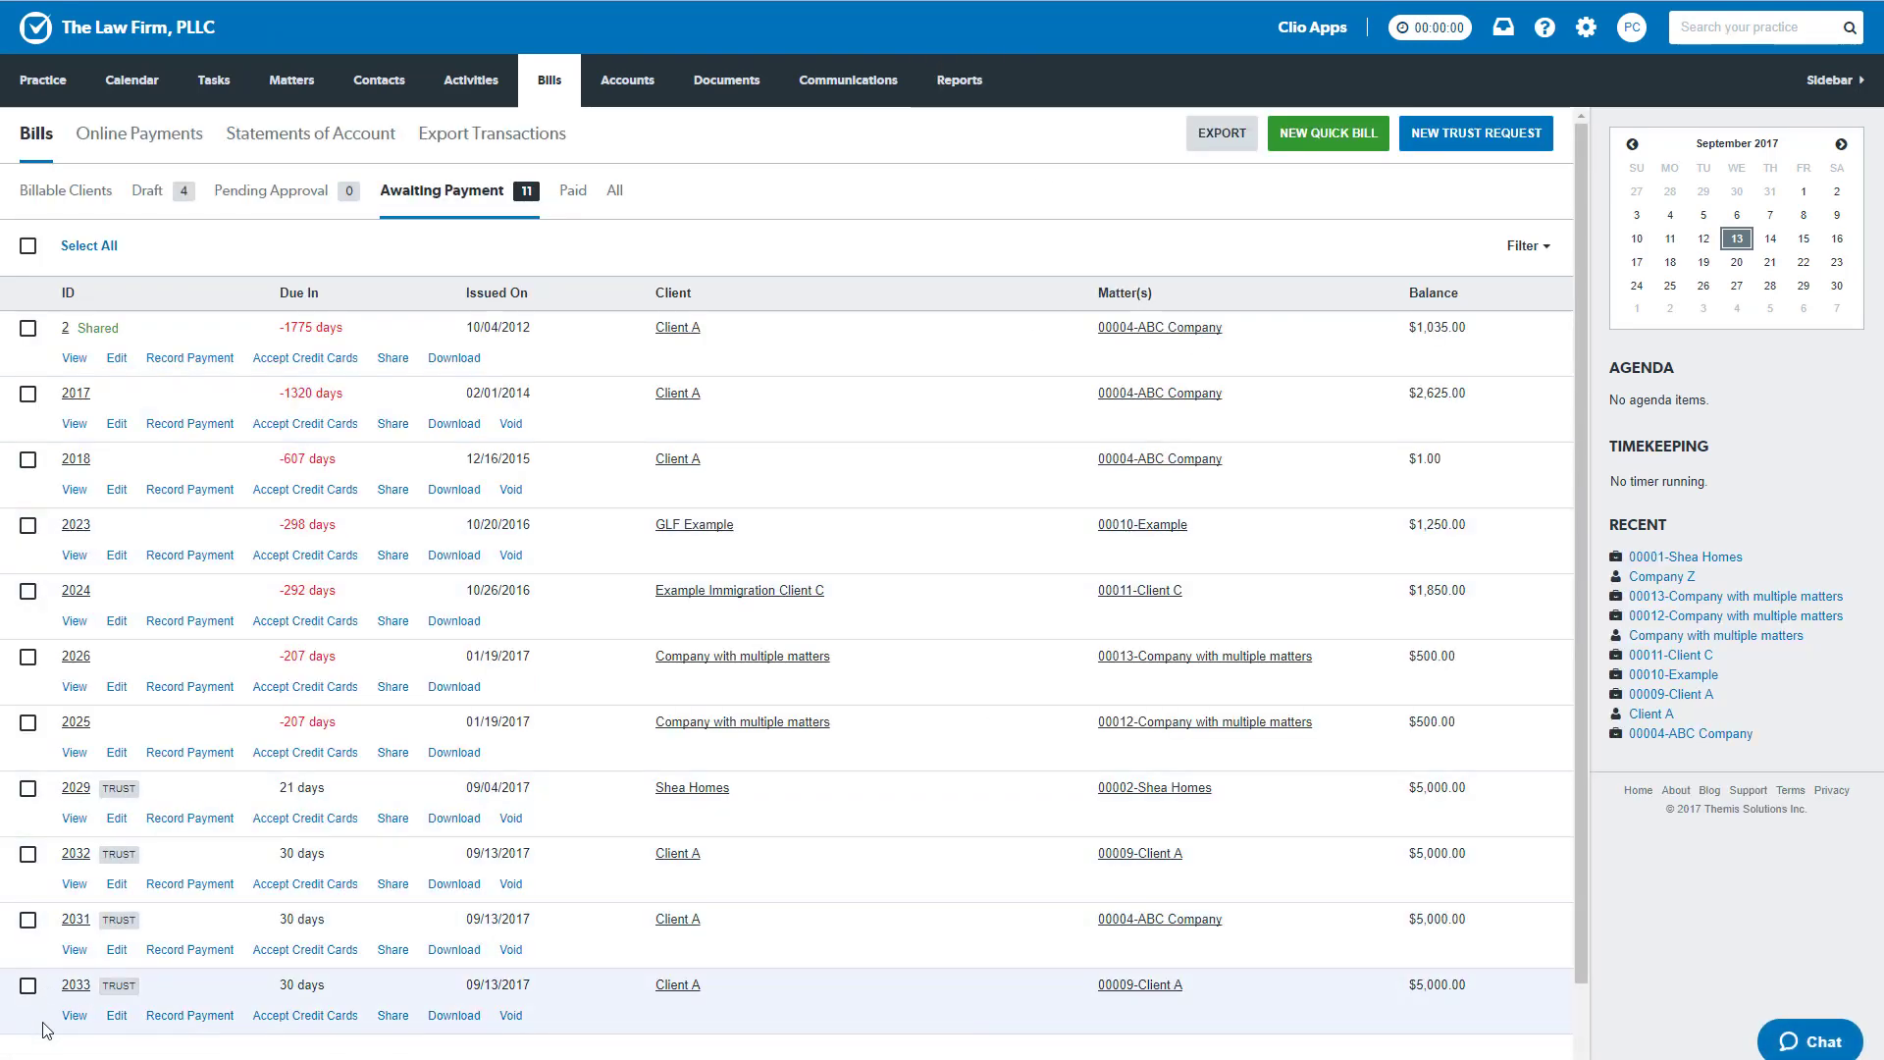
pyautogui.click(190, 1016)
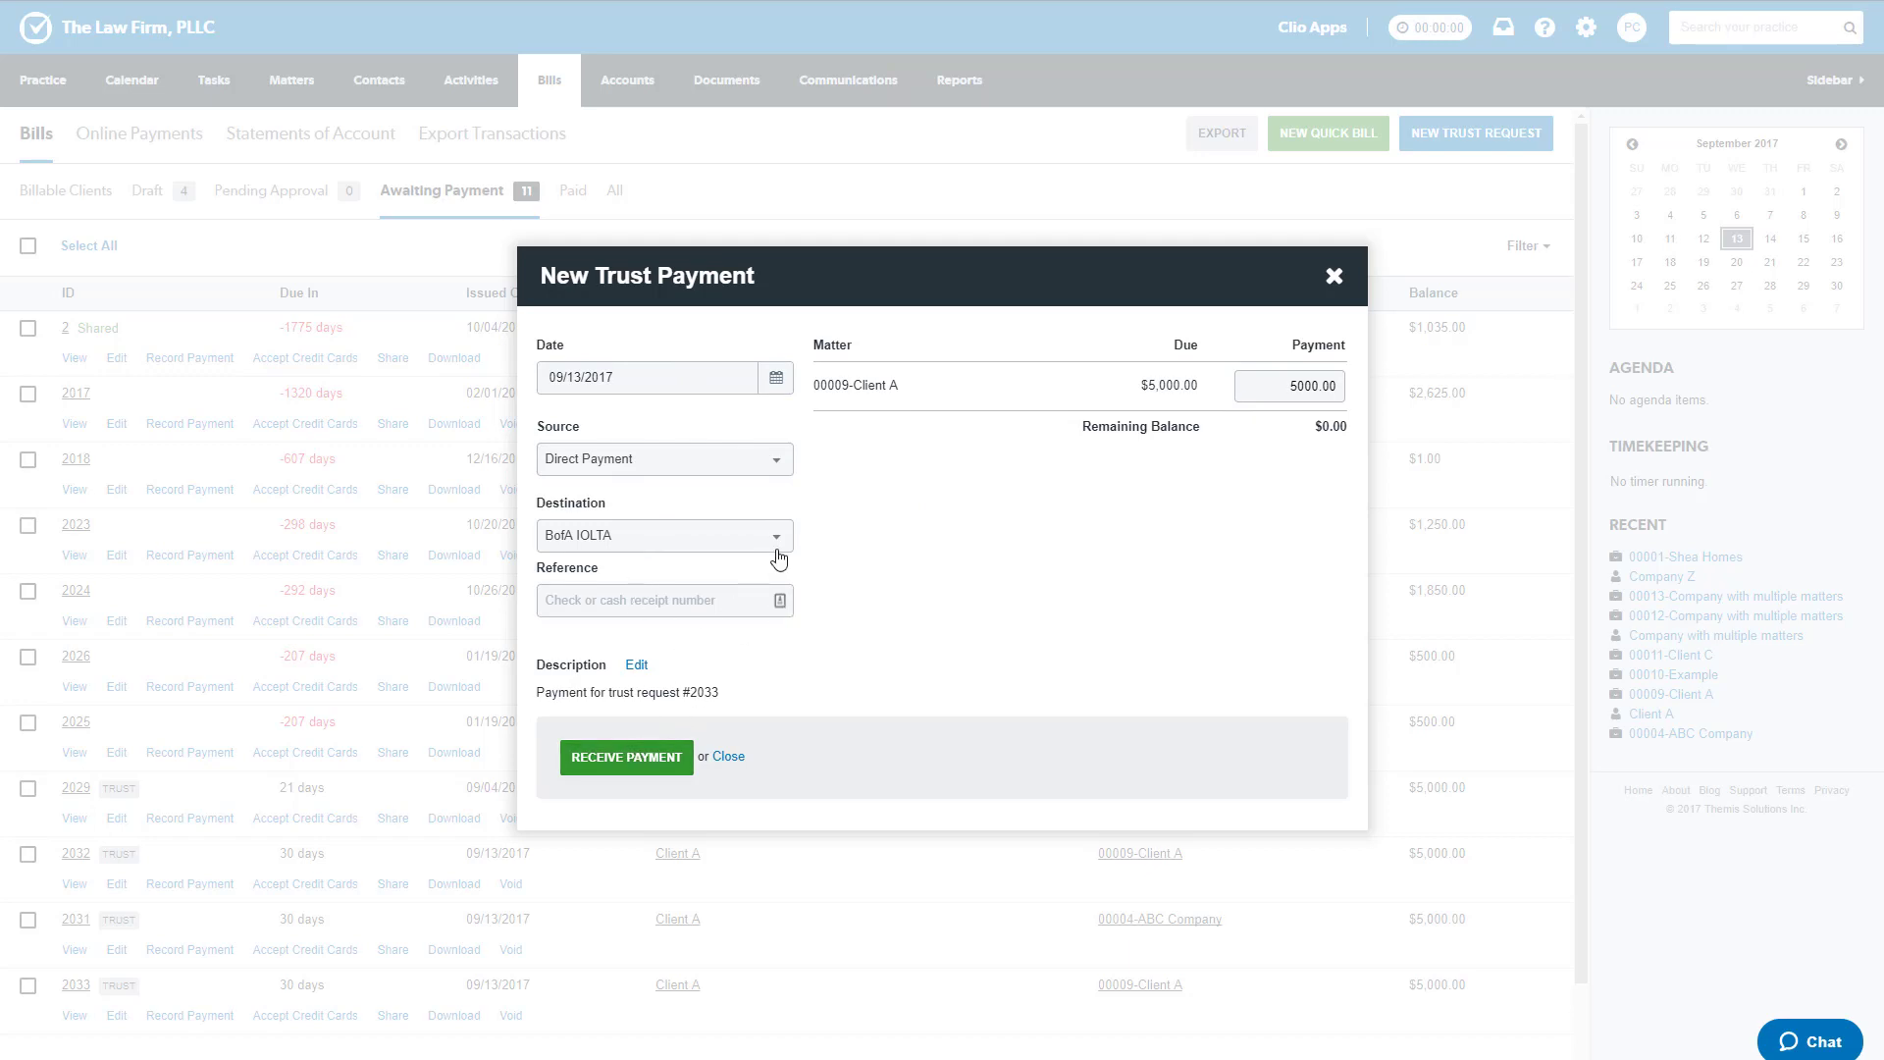
pyautogui.click(778, 471)
pyautogui.click(932, 505)
pyautogui.click(635, 756)
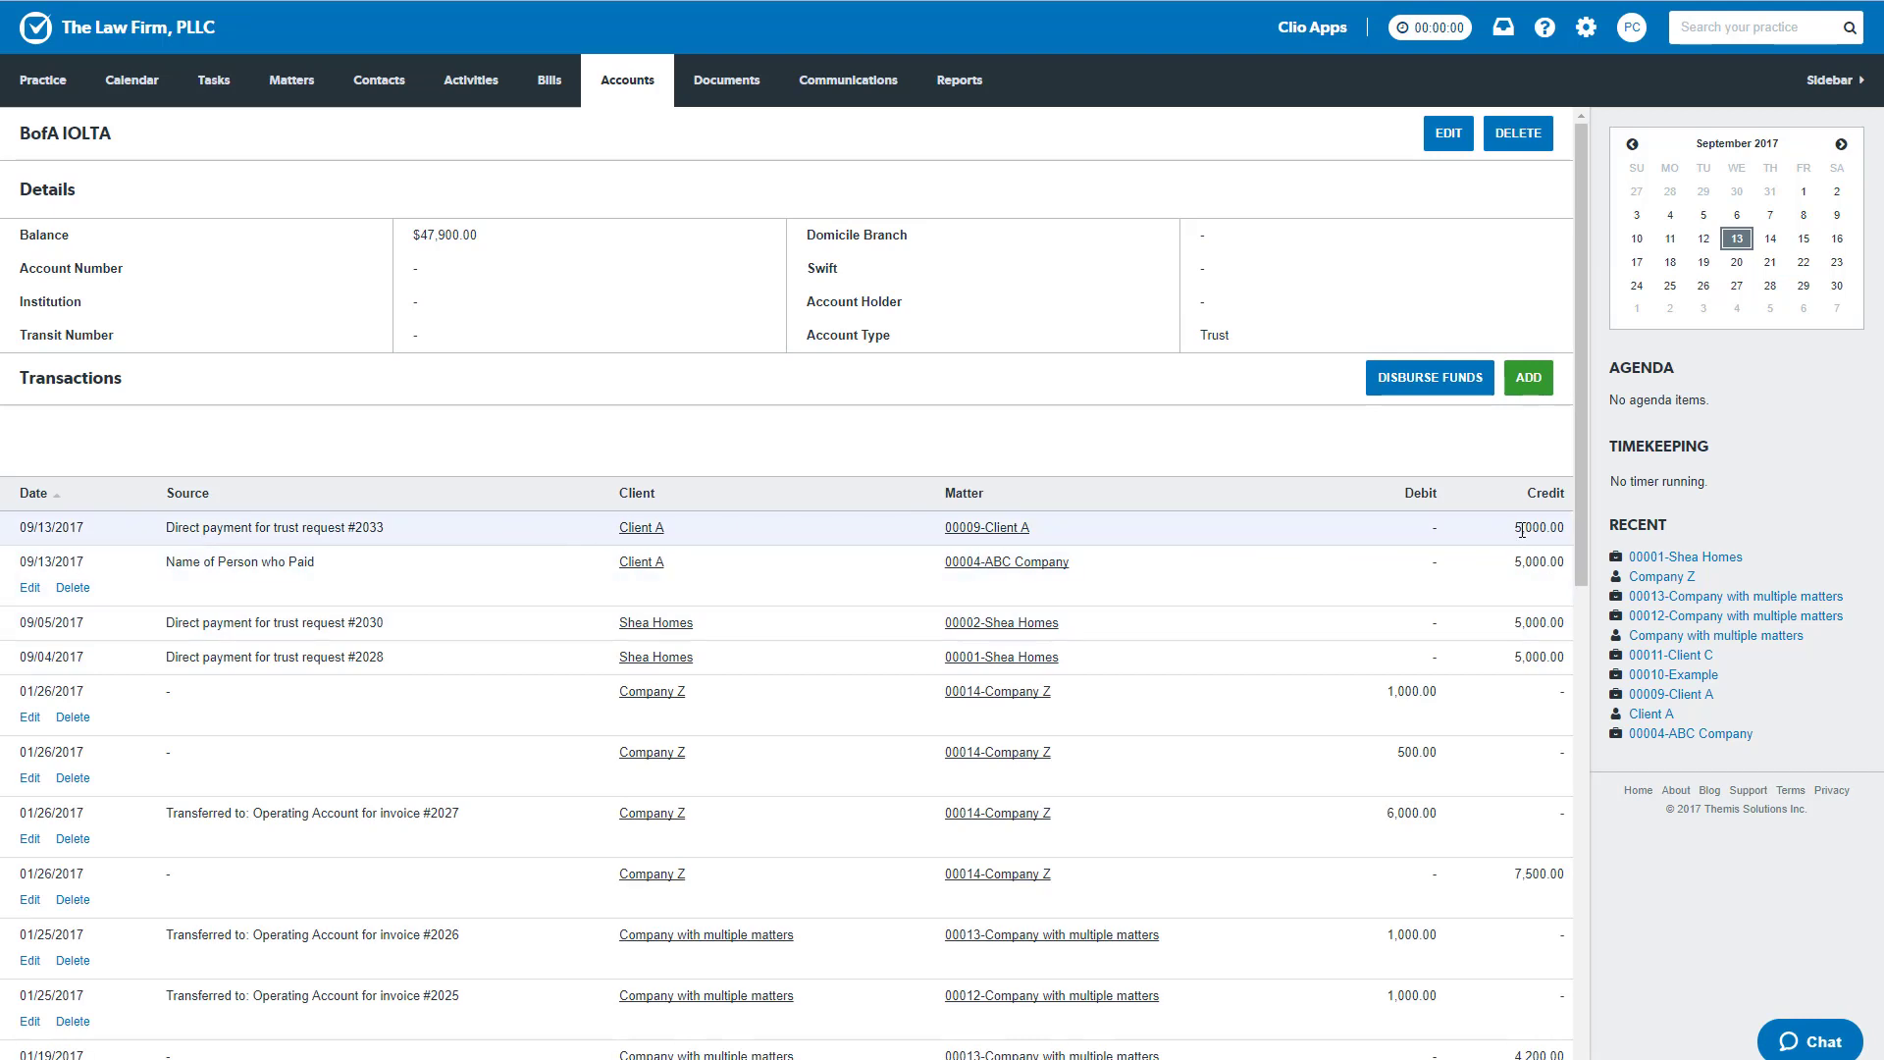
# - Examine the source and credit of the trust request 2033 payment in the BofA IOLTA account's transactions
pyautogui.moveTo(1516, 527); pyautogui.dragTo(1566, 527)
pyautogui.moveTo(164, 534); pyautogui.dragTo(482, 543)
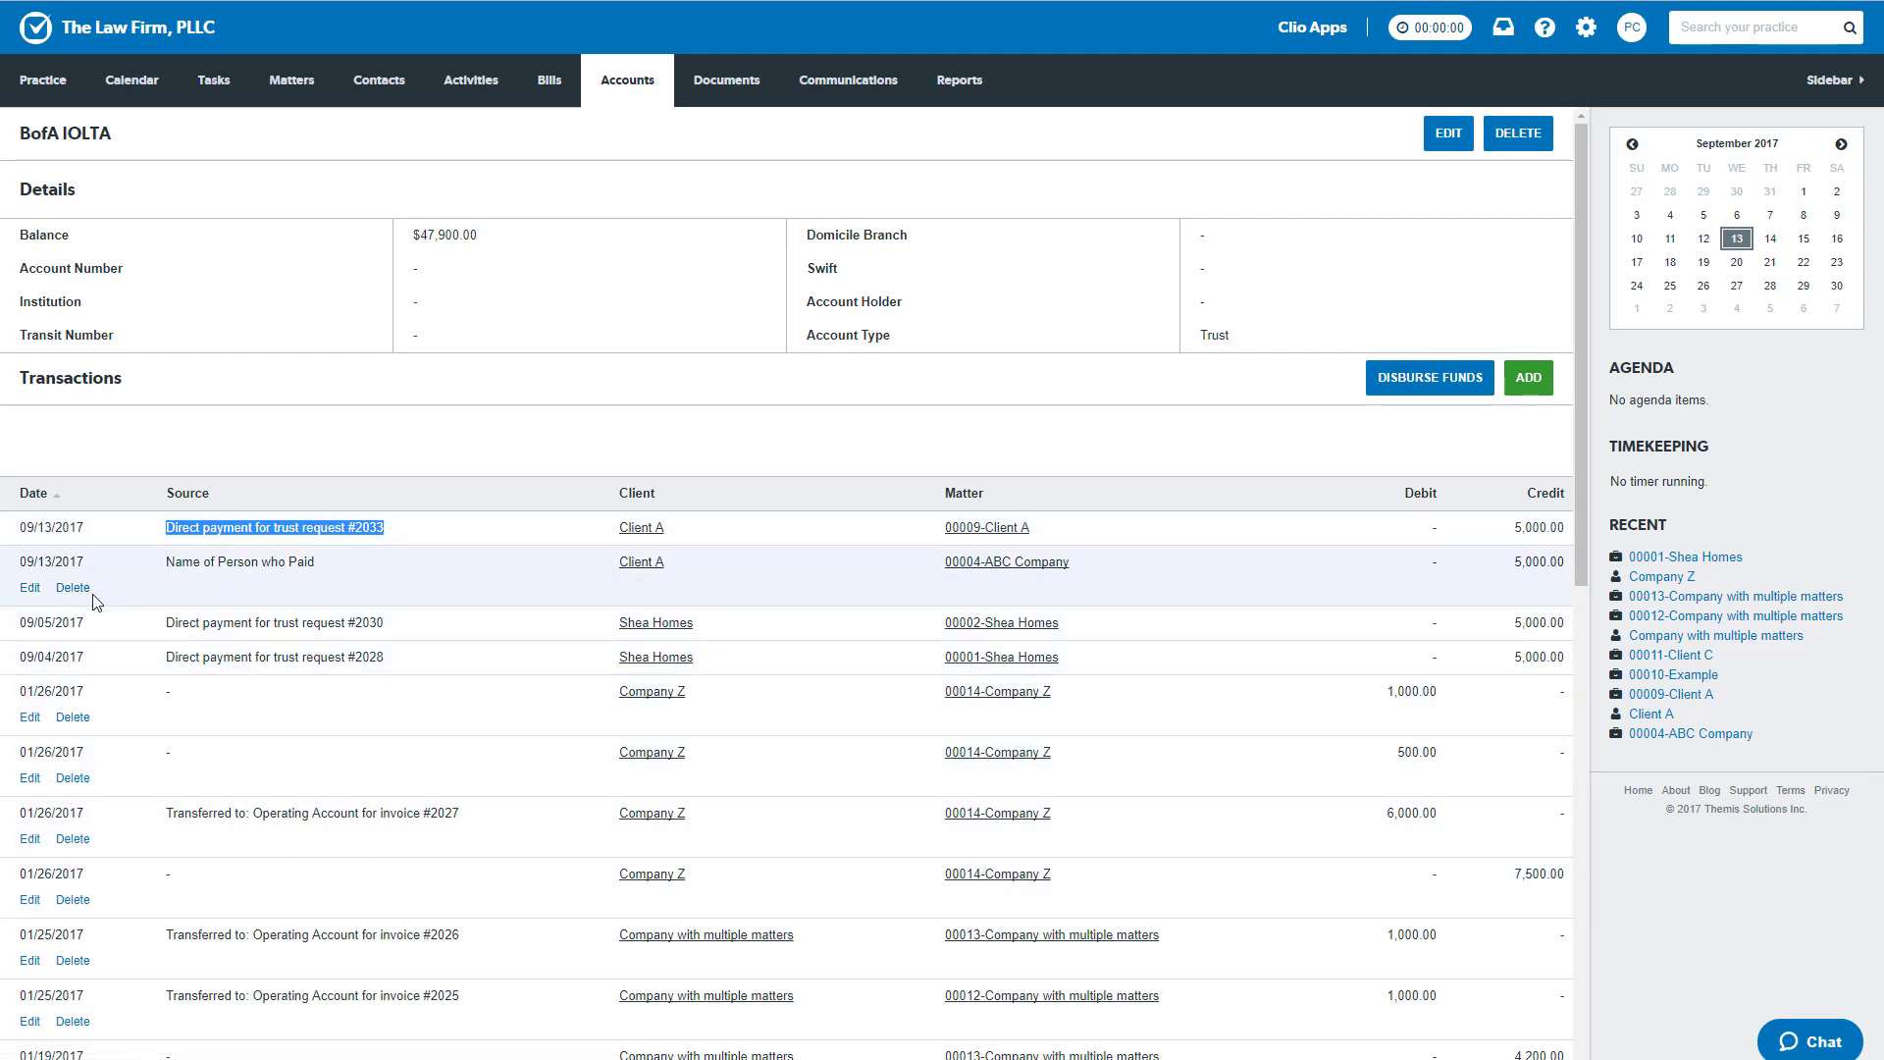
pyautogui.click(84, 527)
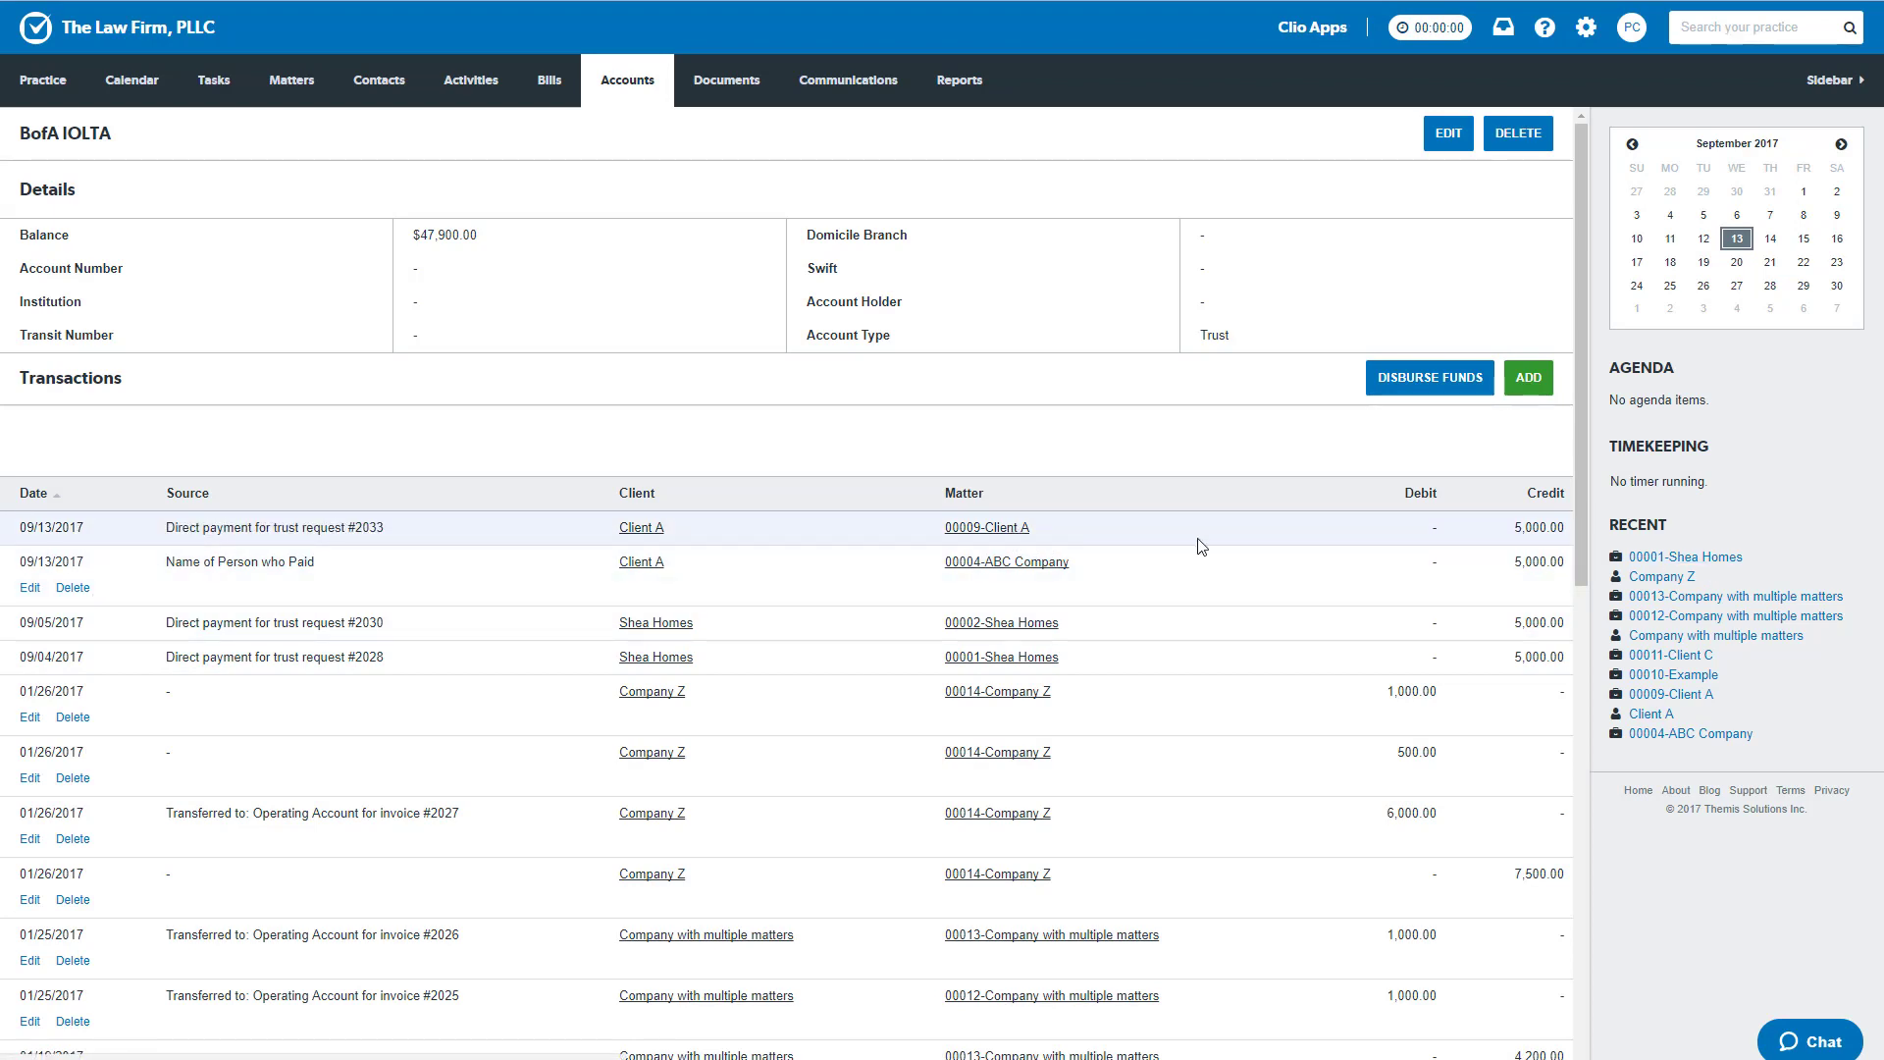
pyautogui.click(1244, 546)
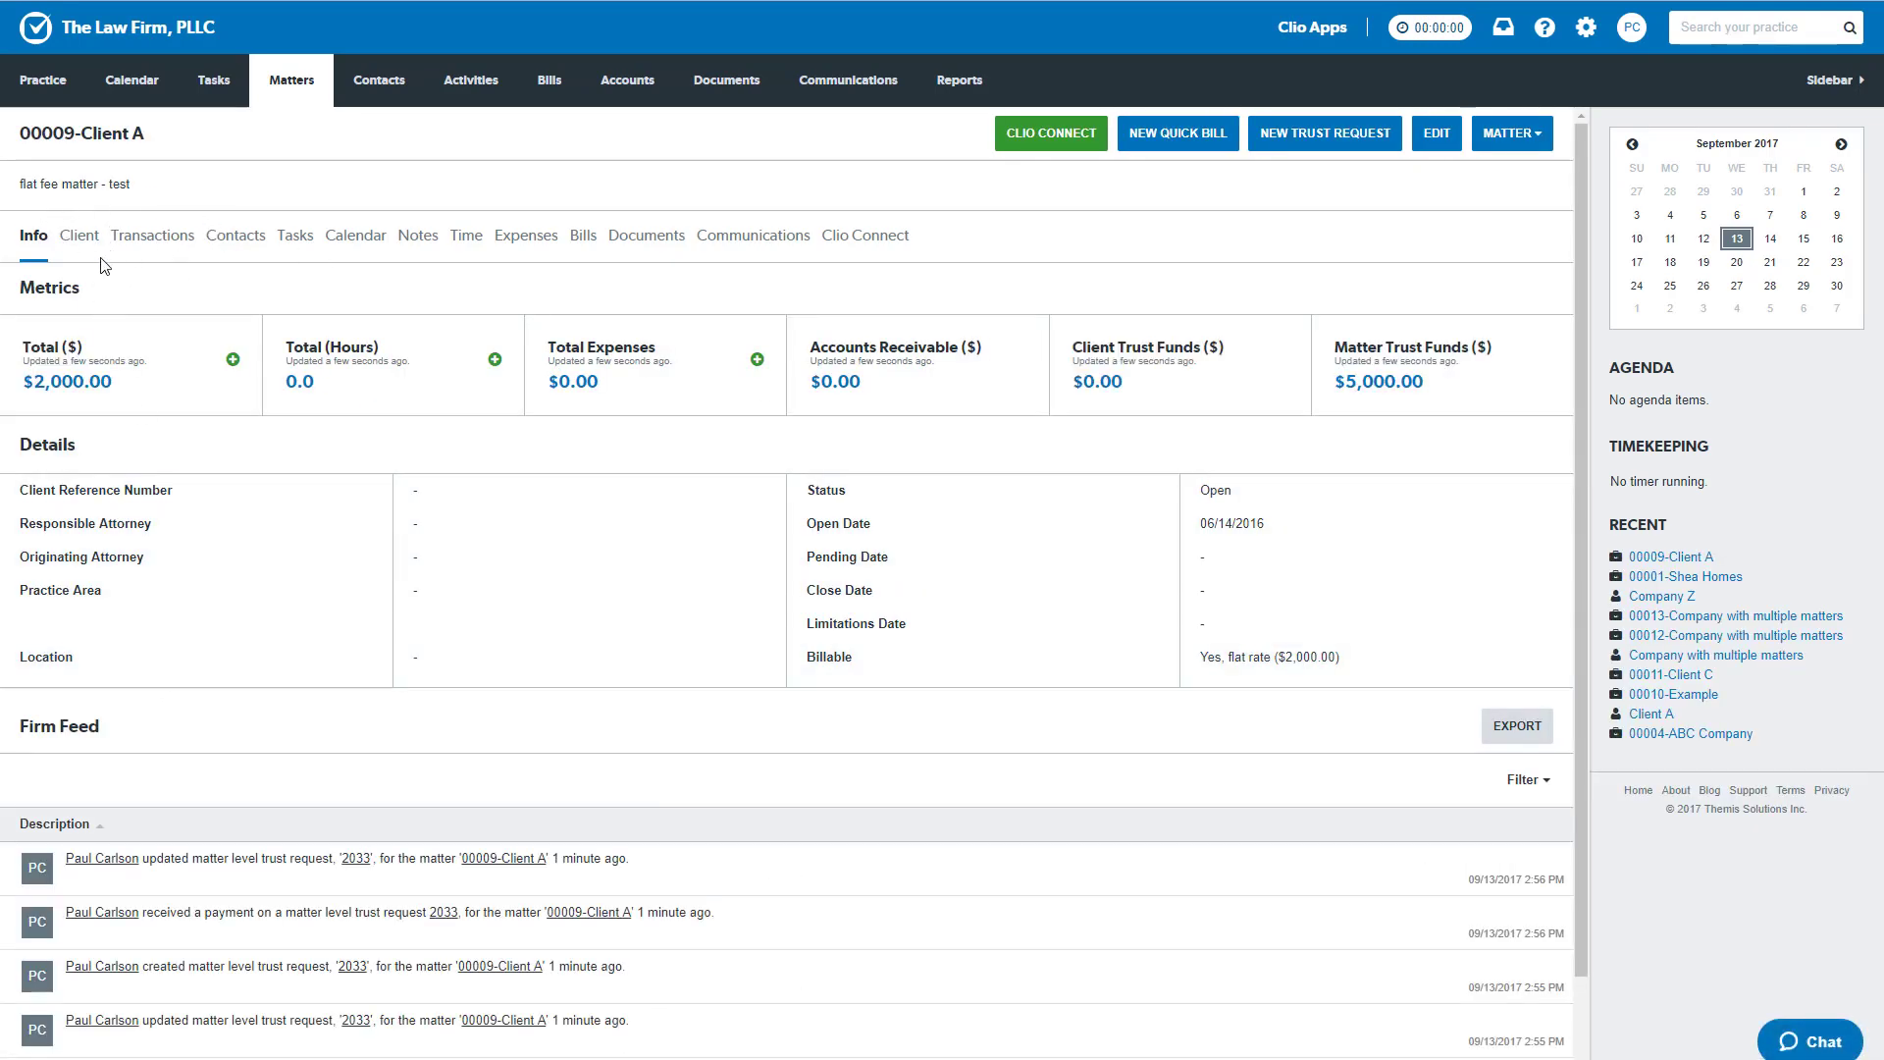
# - Check the transaction ledger of matter 00009-Client A and review the trust account section on its draft invoice 2022
pyautogui.click(152, 239)
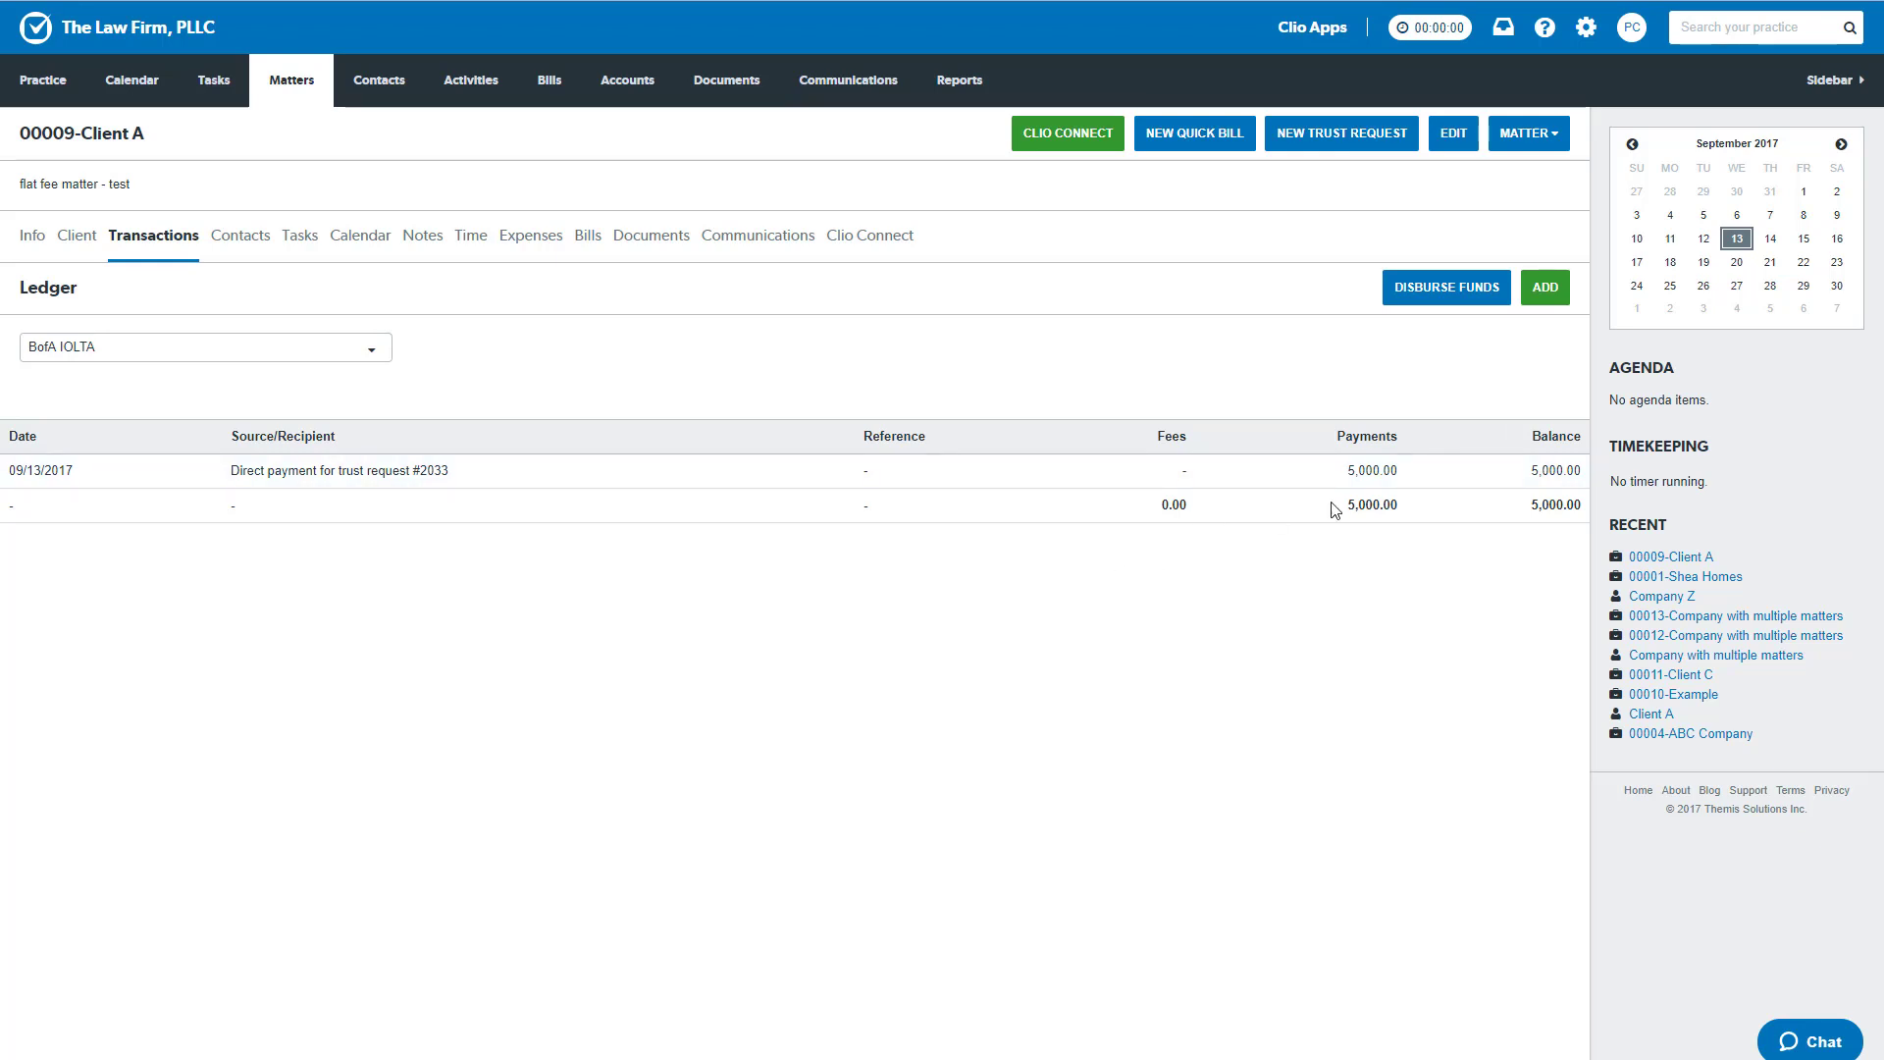
pyautogui.click(586, 236)
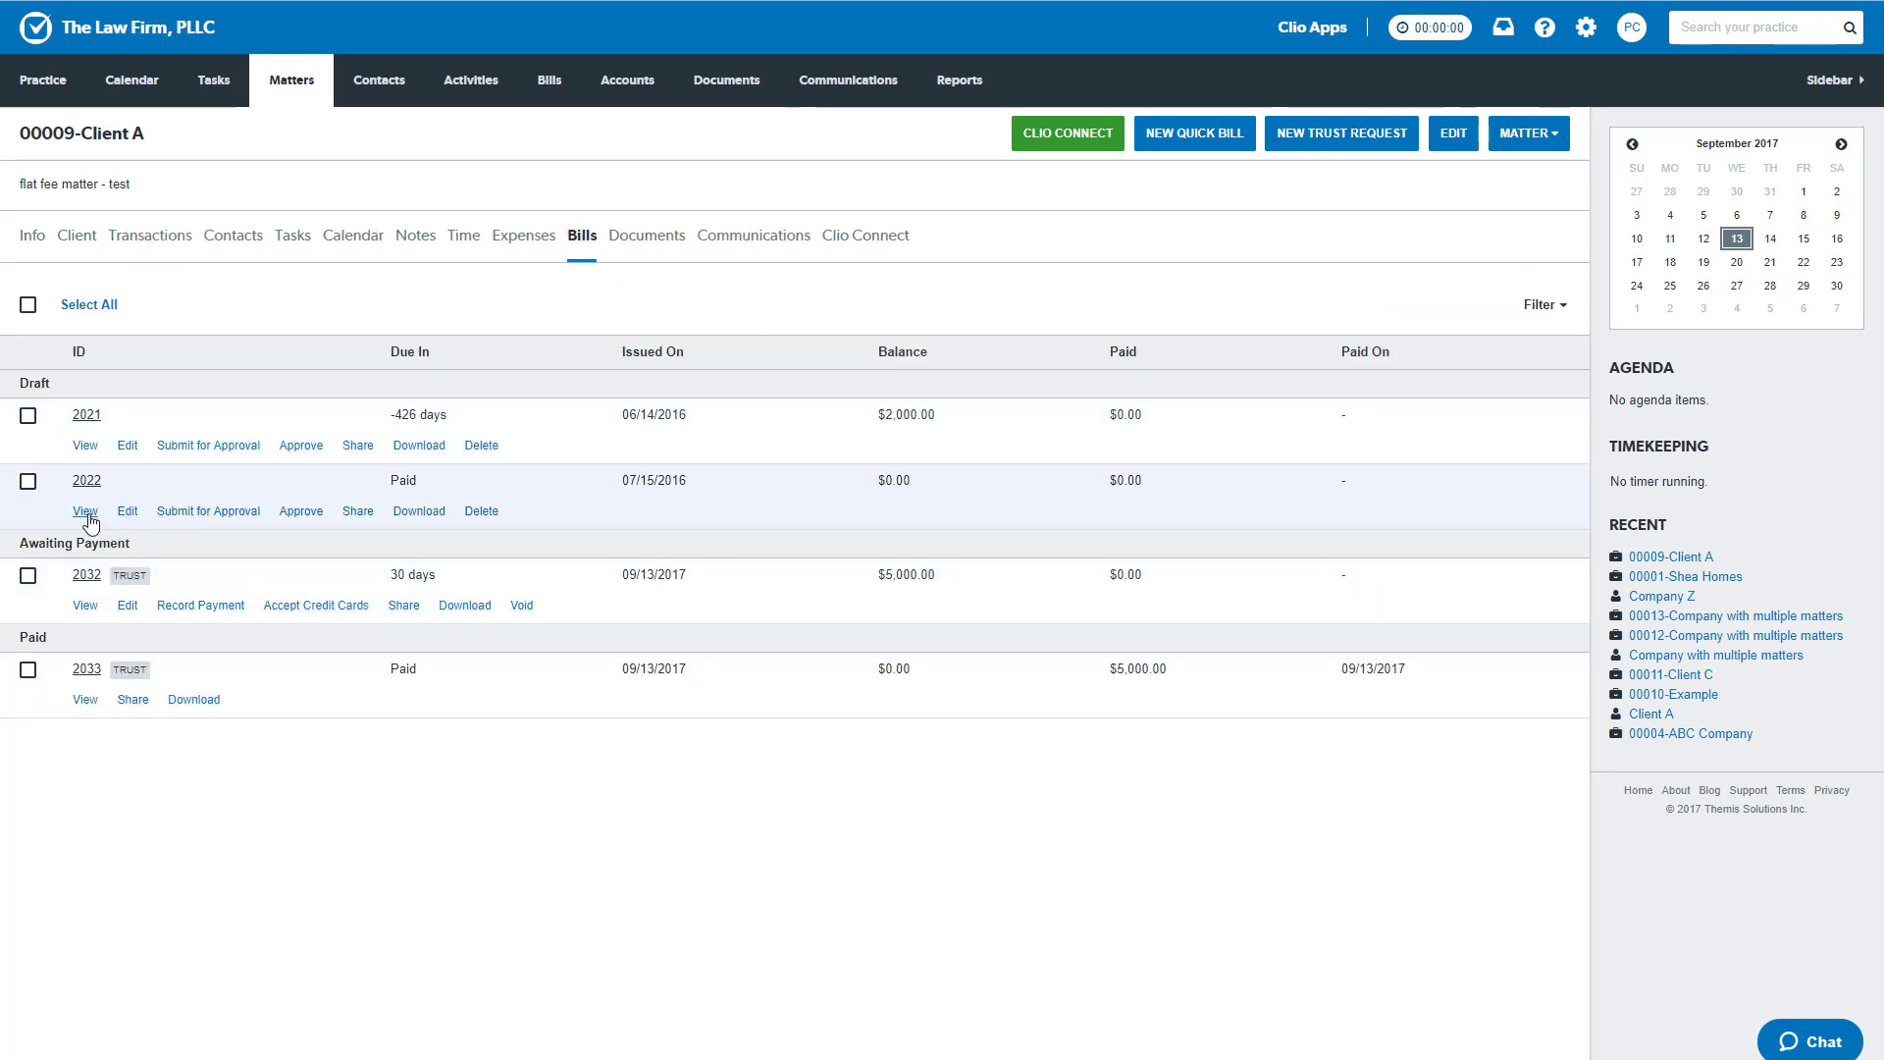
pyautogui.click(86, 512)
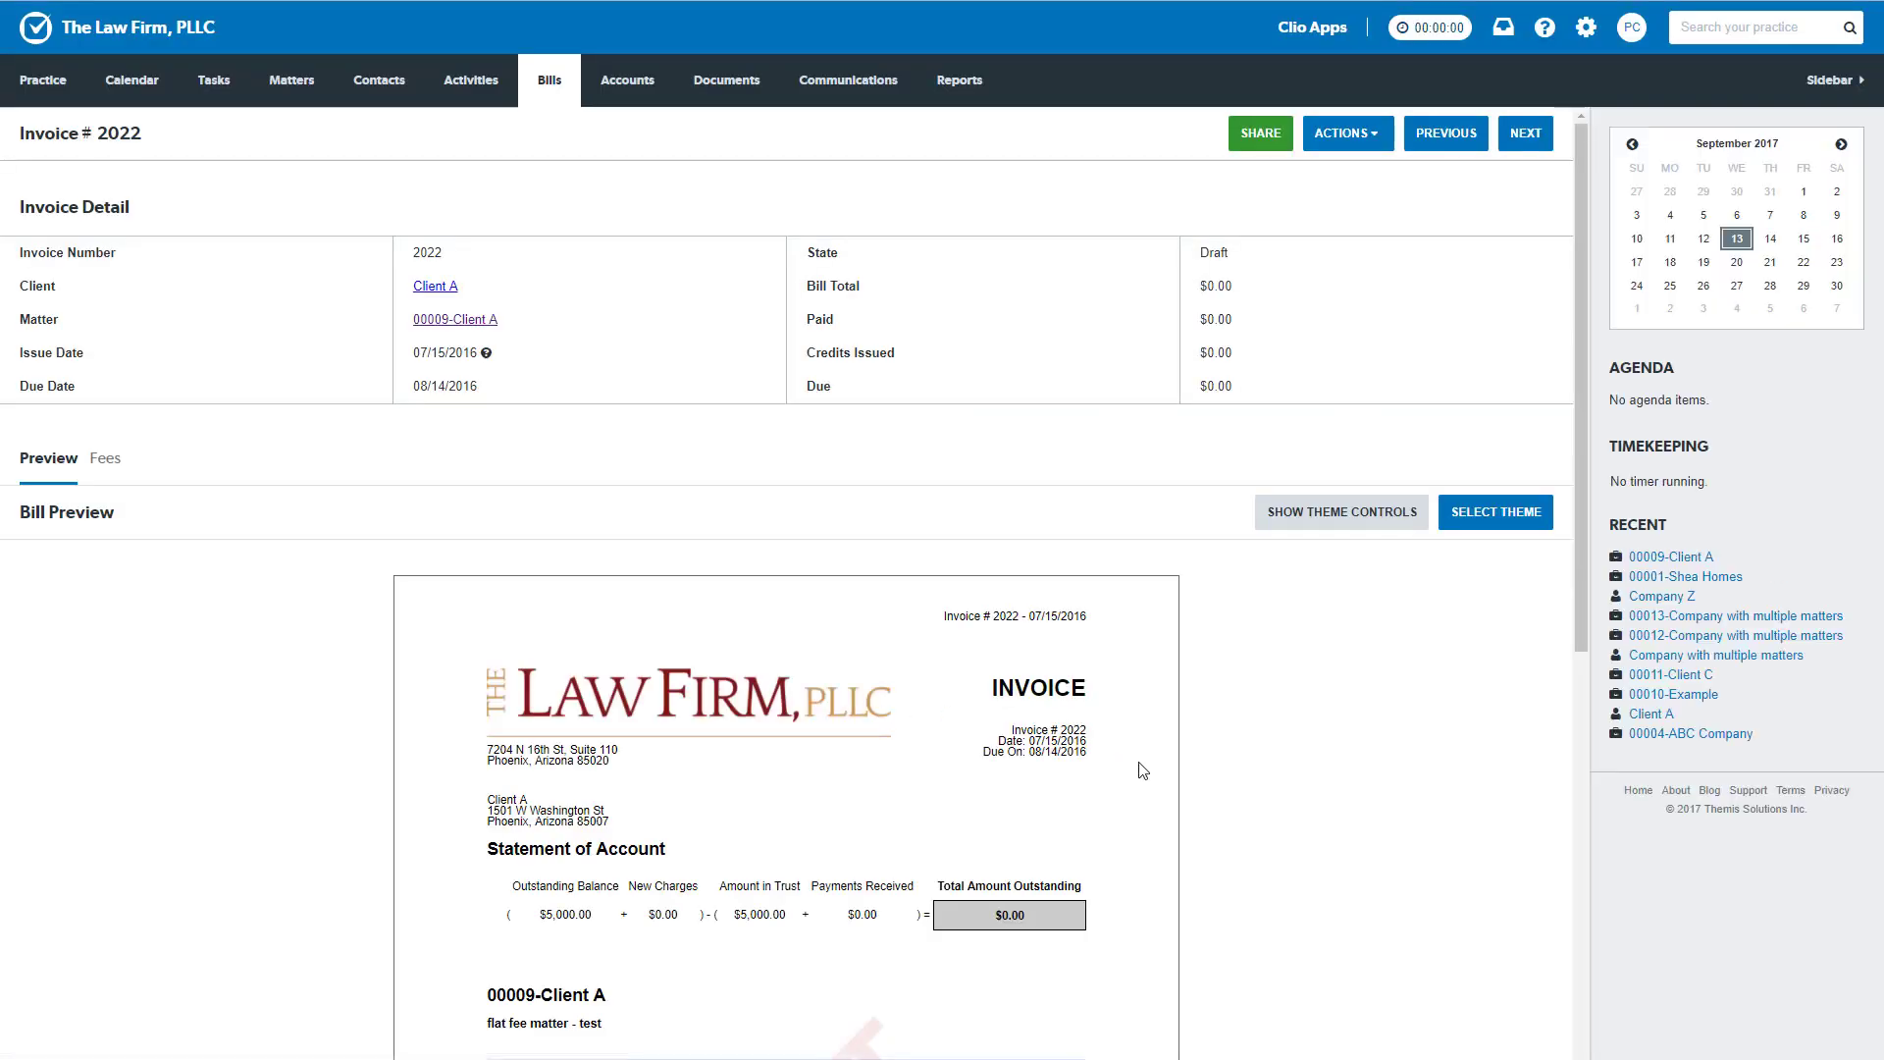
pyautogui.scroll(-8, 1144, 766)
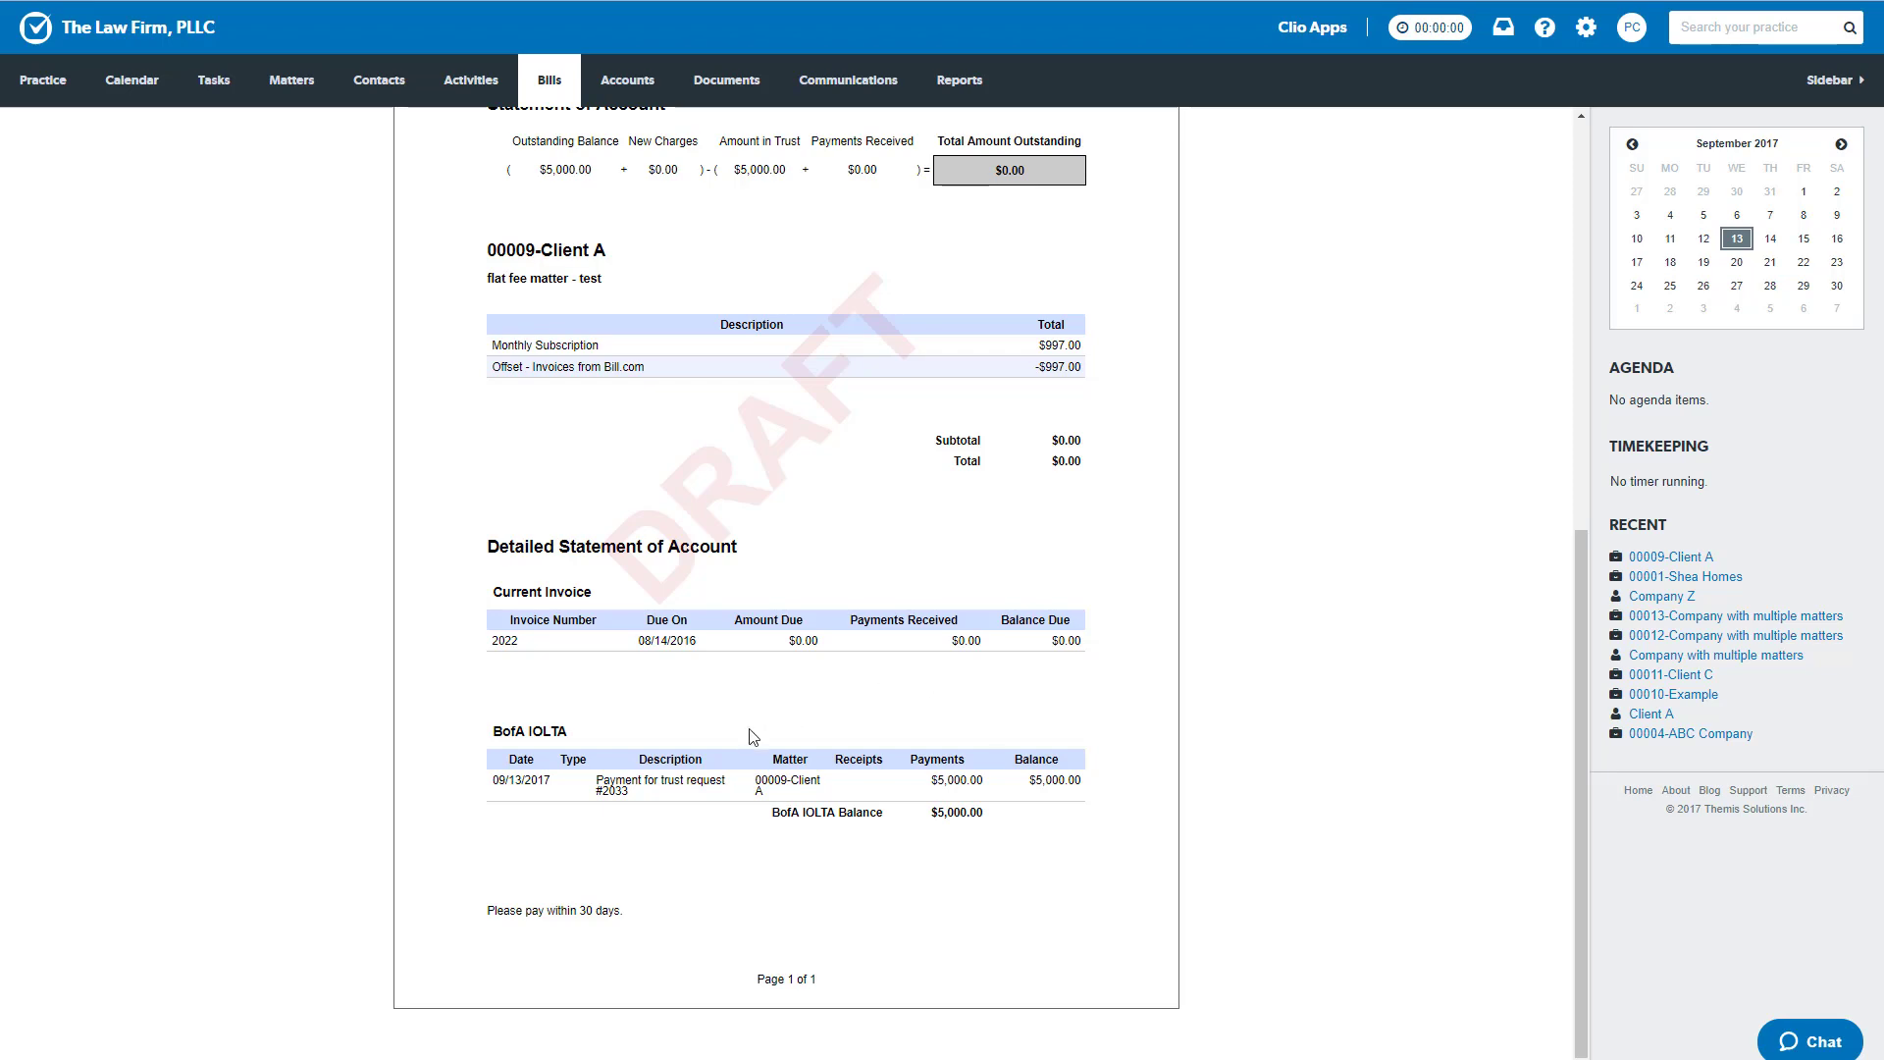
pyautogui.scroll(8, 697, 706)
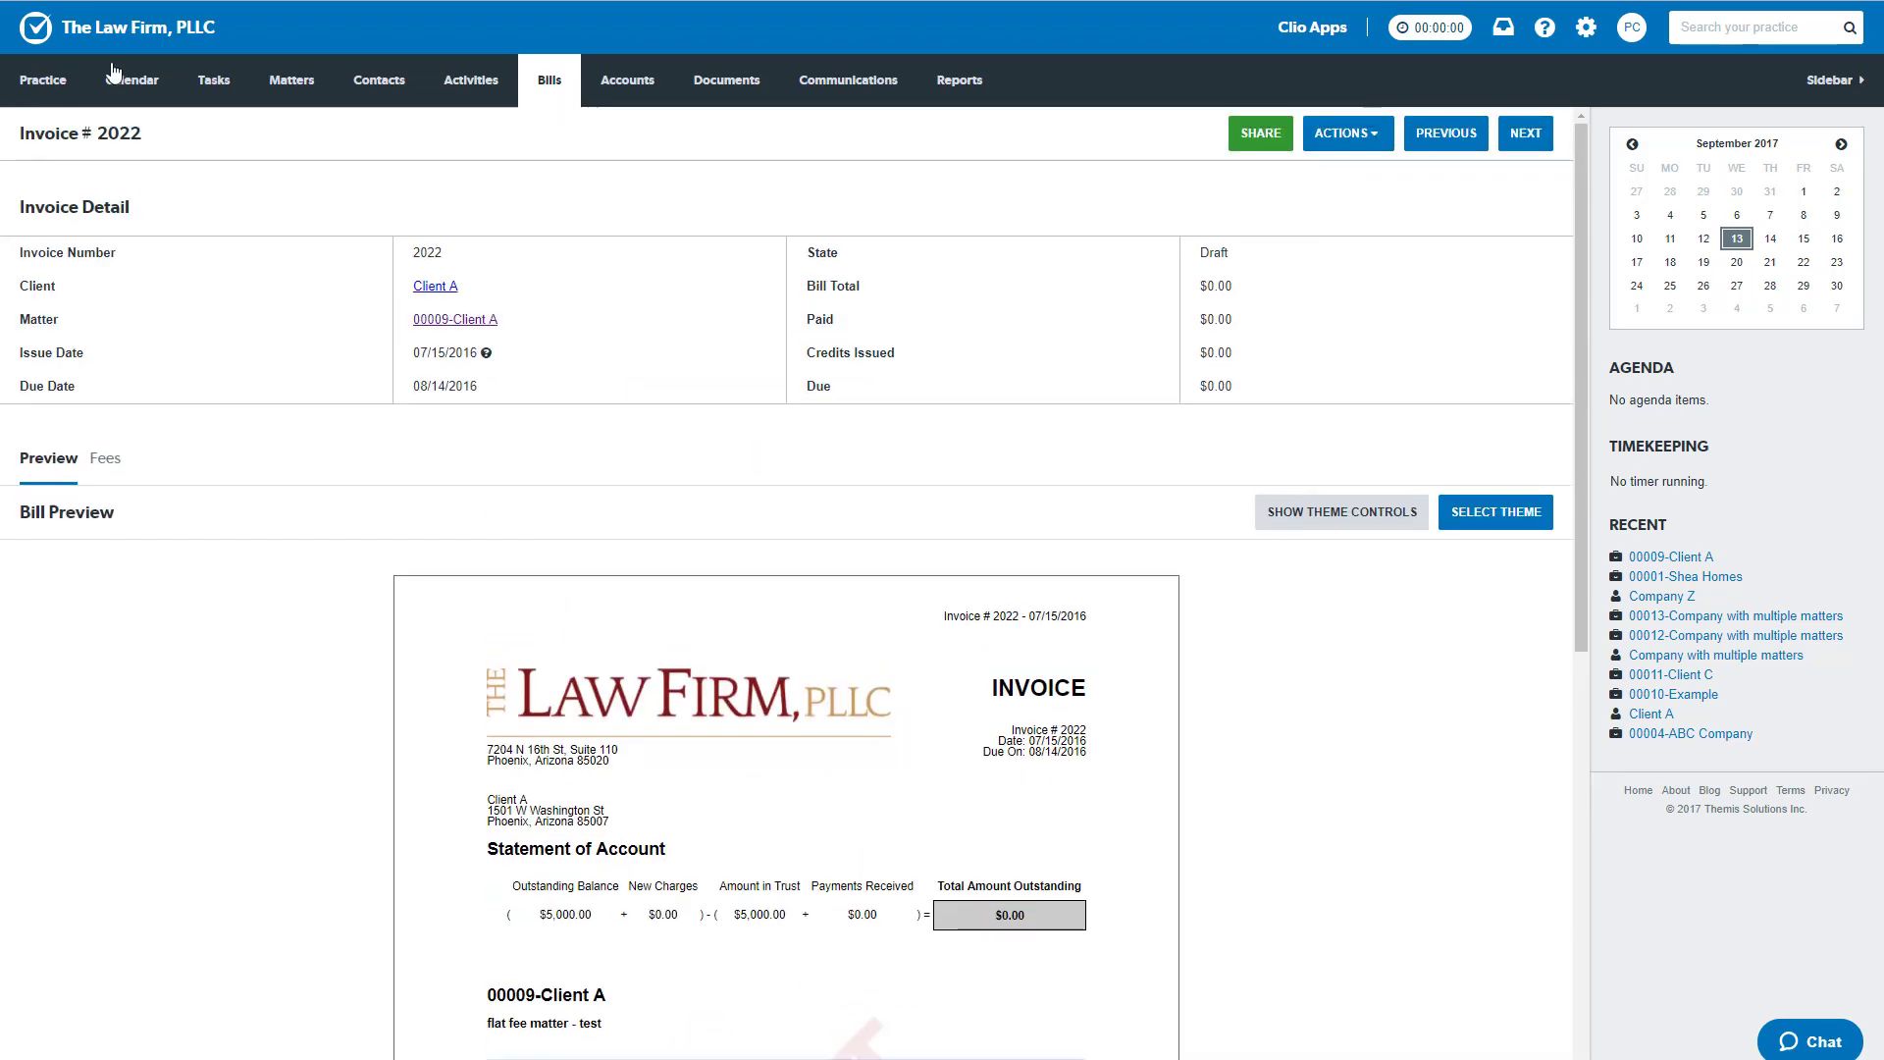